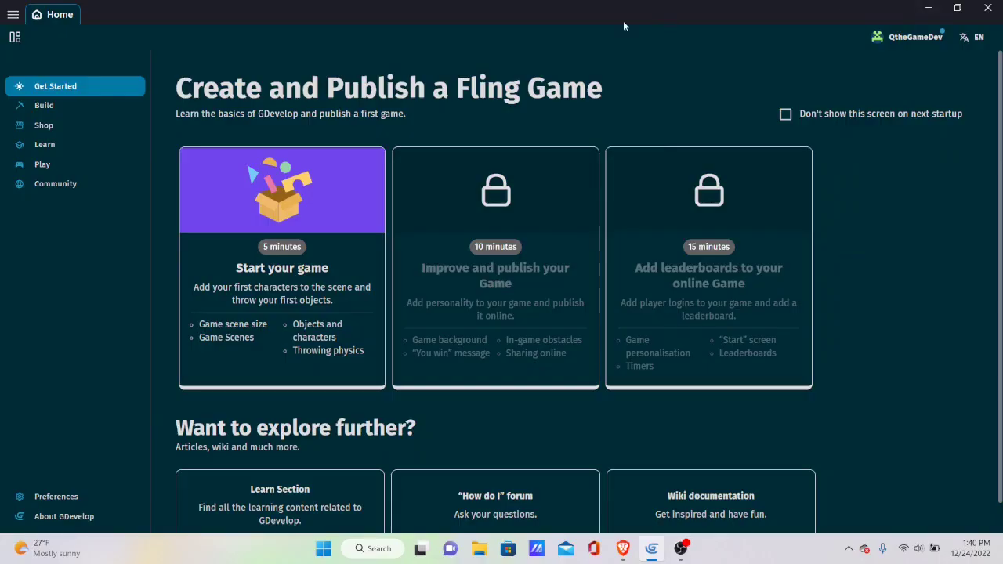
Start a new project from My projects and name it '3d Test Project'
click(76, 104)
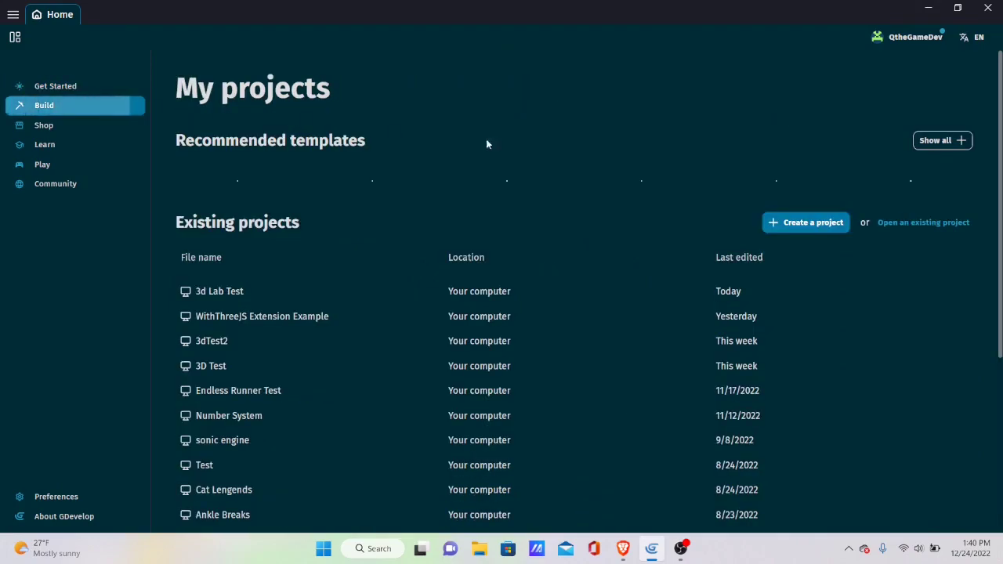
click(806, 277)
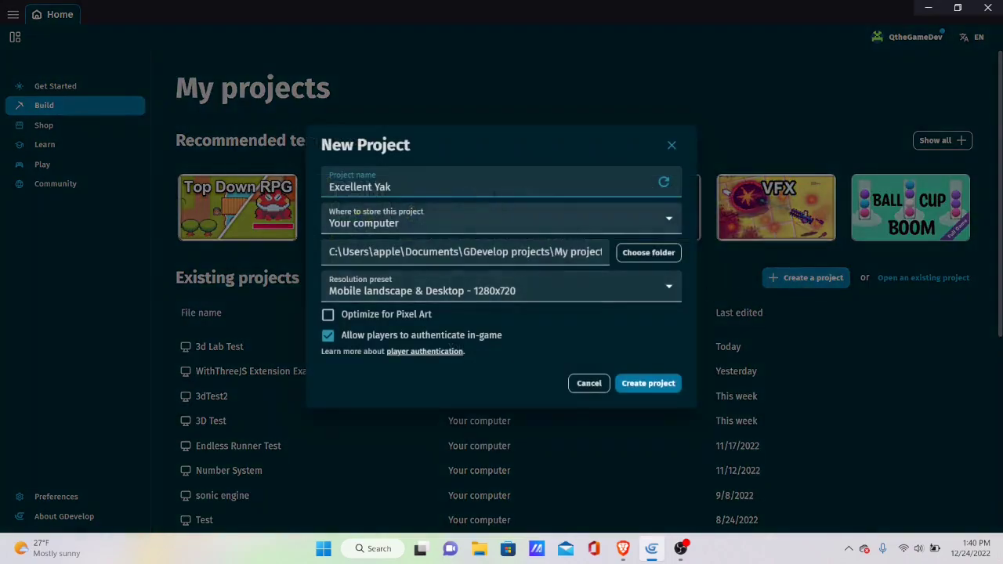
key(ctrl+a)
key(BackSpace)
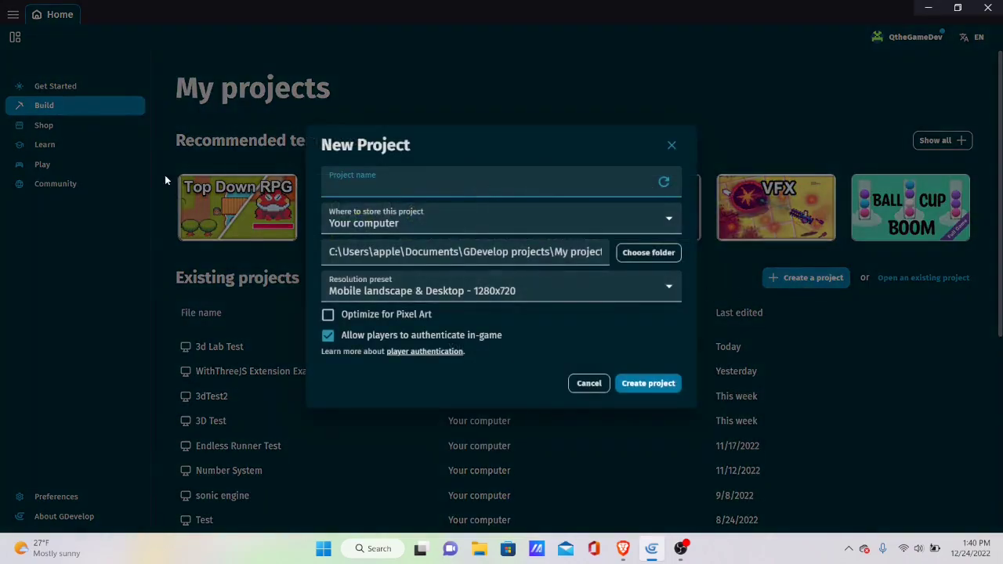
text(3d Test Project)
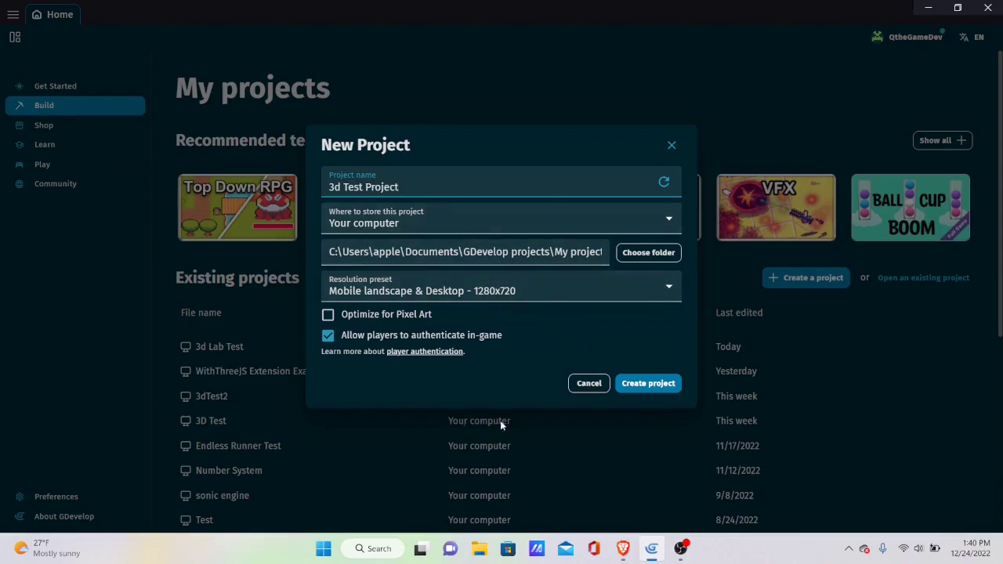
Turn off player authentication, enable Optimize for Pixel Art, and create the project
click(364, 338)
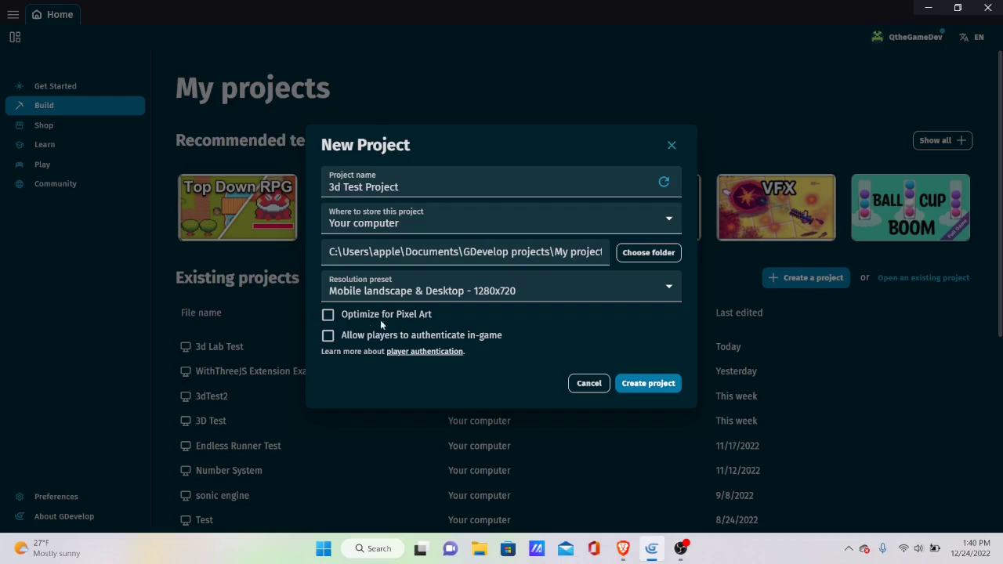
click(418, 316)
click(648, 383)
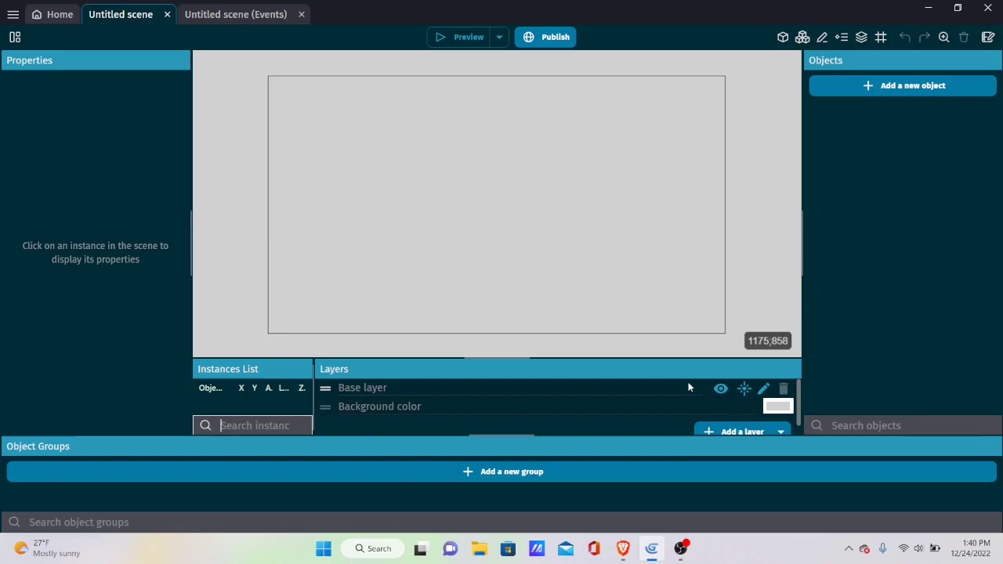
Bring Brave forward and show the Target Dummy / Training Dummy sprite page
click(623, 549)
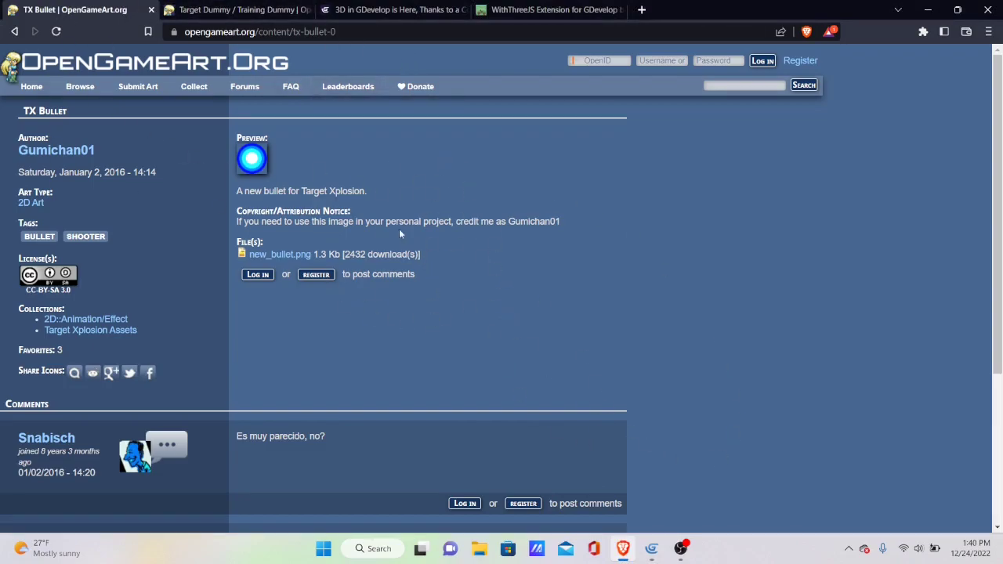
click(235, 9)
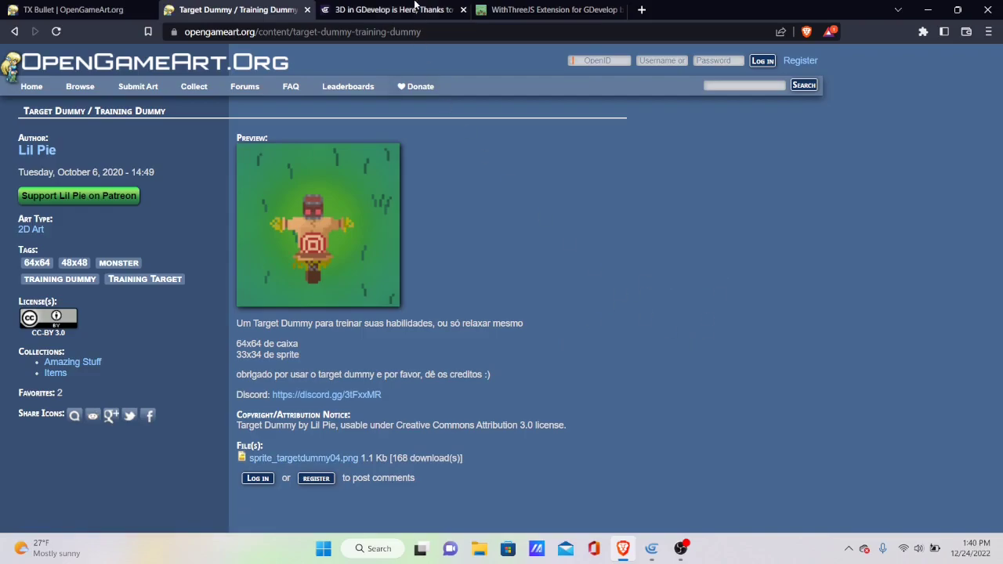
Switch to the '3D In GDevelop Is Here' blog post and scroll through it
click(368, 9)
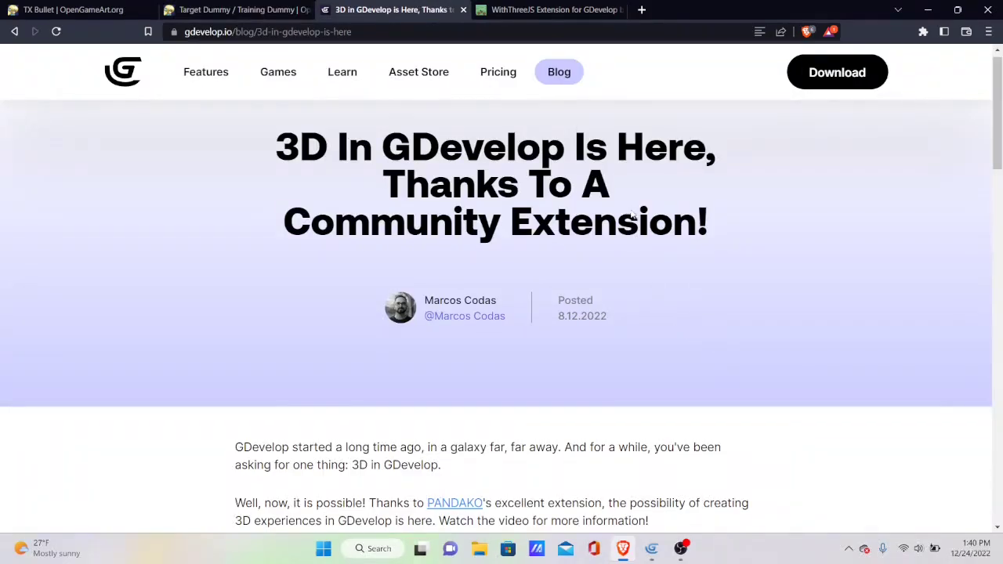
scroll(631, 215, down, 6)
scroll(619, 294, up, 3)
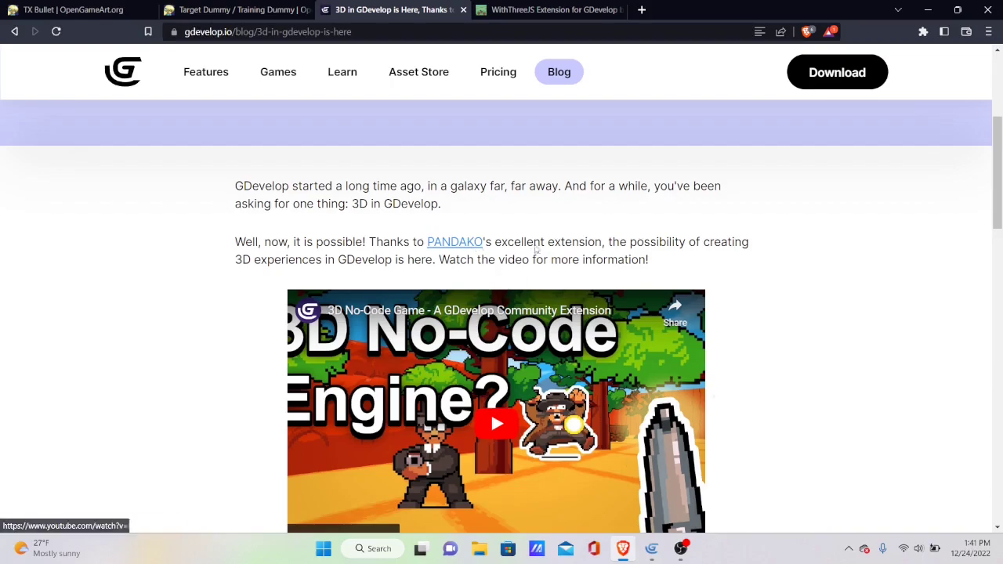
scroll(497, 343, down, 4)
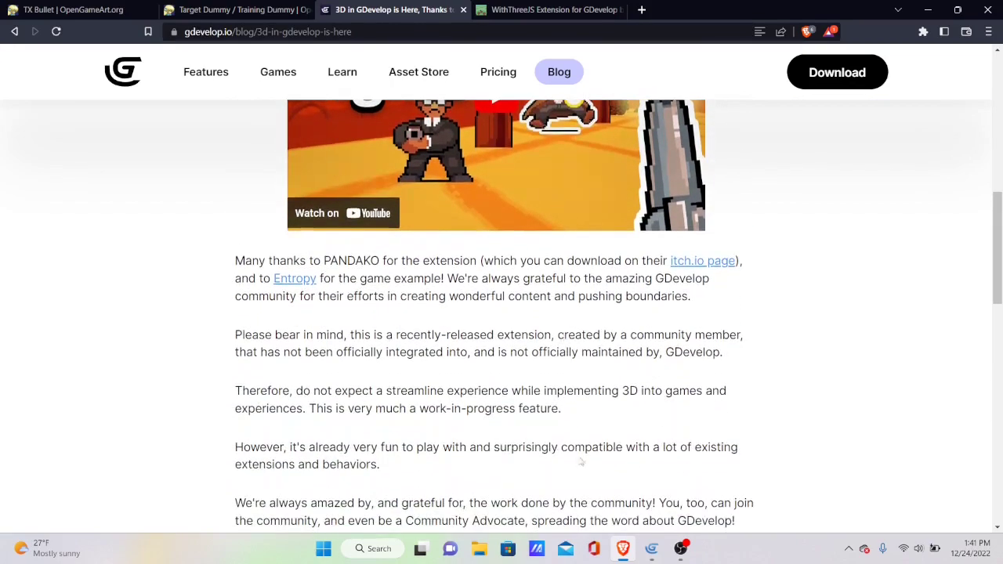
scroll(477, 353, up, 1)
Open the extension's itch.io page and reach the free WithThreeJS download, skipping payment
click(698, 327)
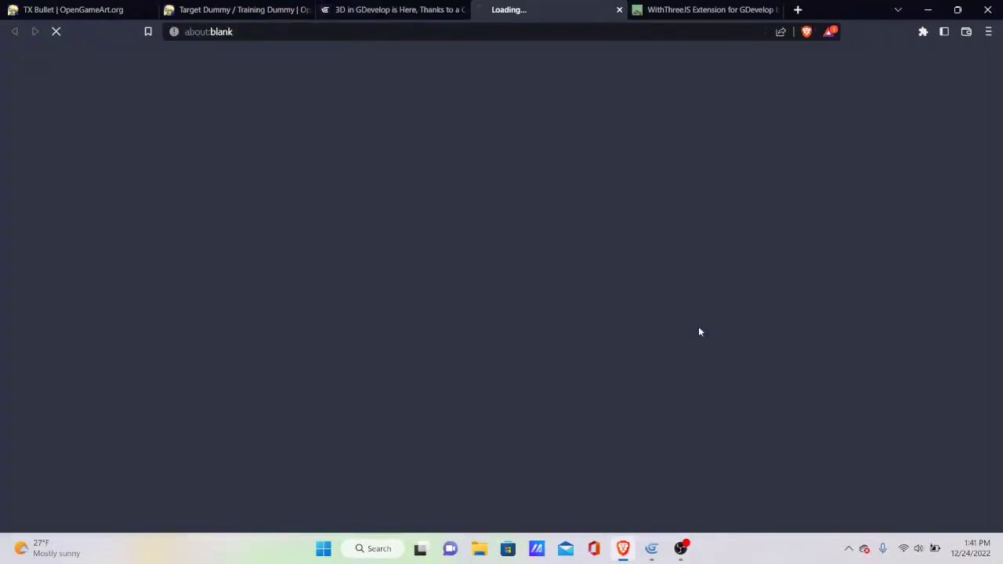
scroll(495, 314, down, 3)
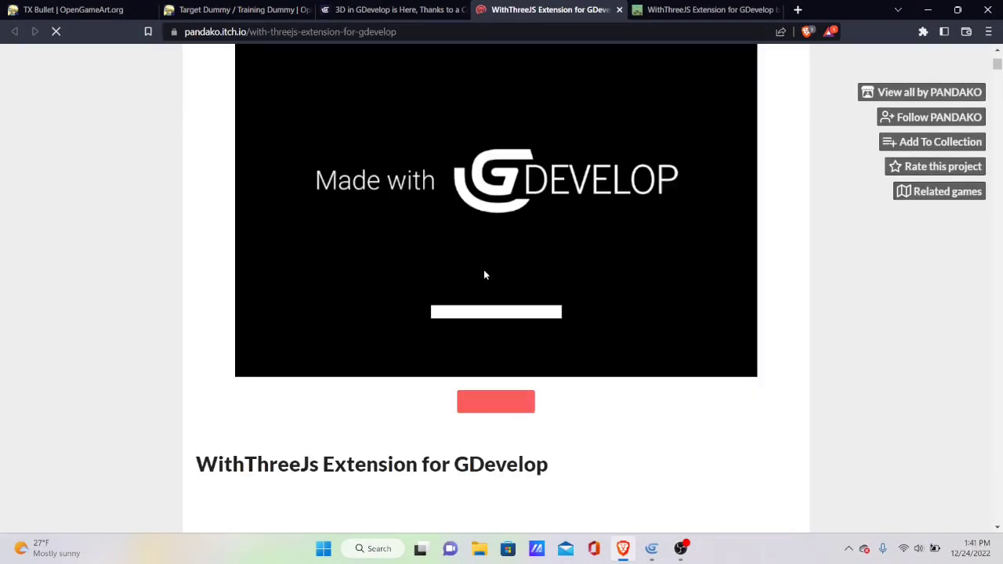
click(502, 405)
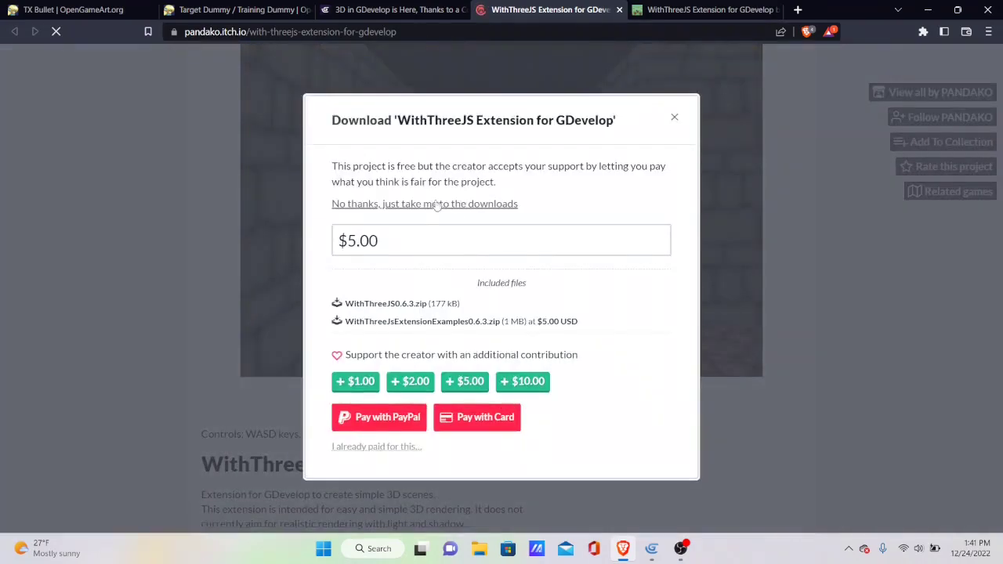
click(436, 203)
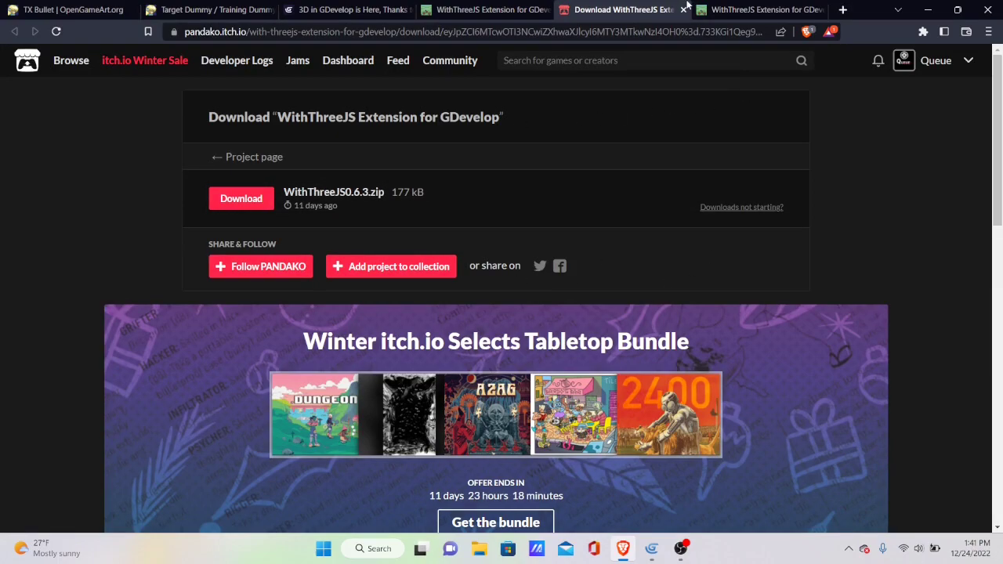
Close the three itch.io tabs and return to the GDevelop editor
click(684, 11)
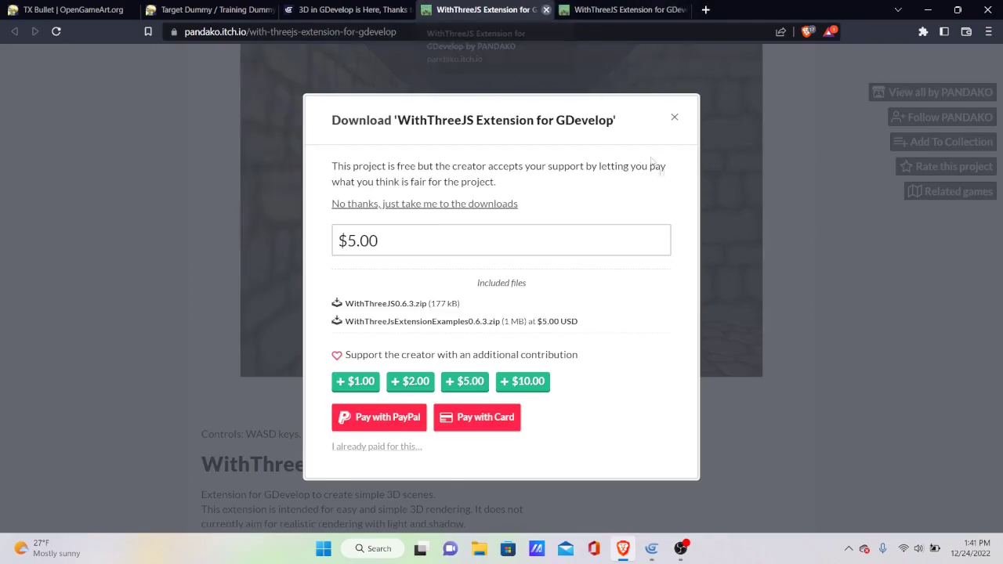
click(546, 10)
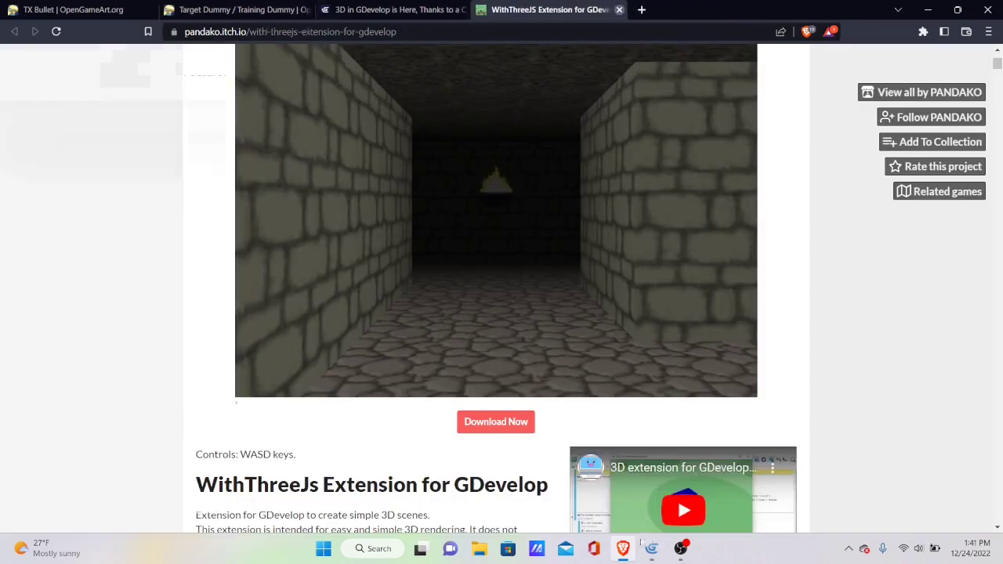
click(619, 9)
click(651, 549)
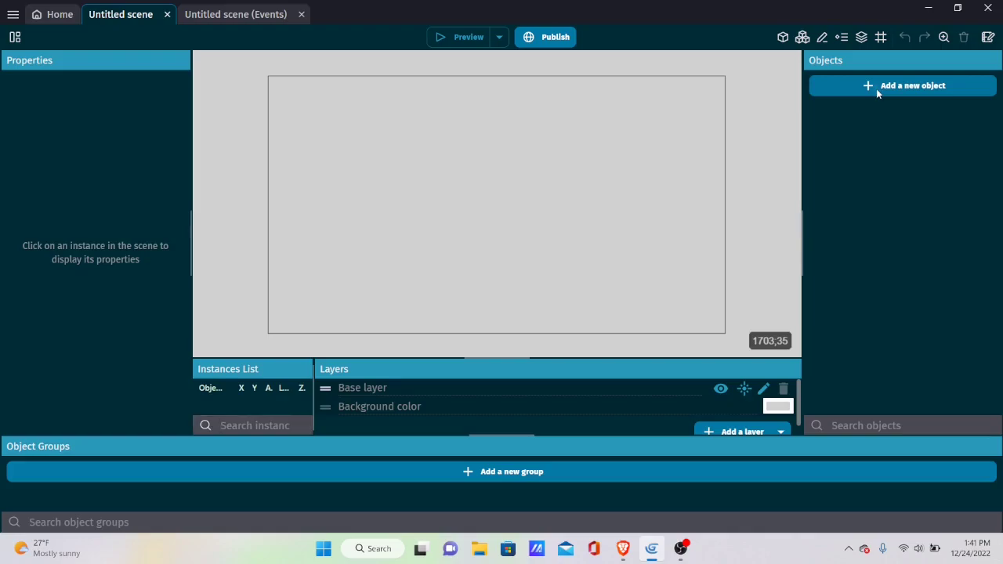
Add a Tiled Sprite object named Ground and start its image in Piskel
click(876, 87)
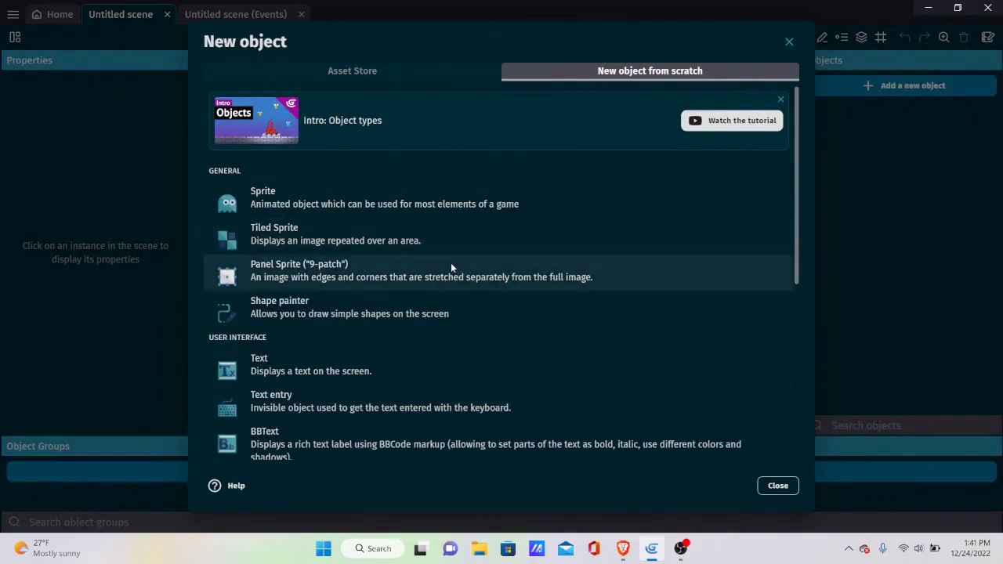
click(776, 484)
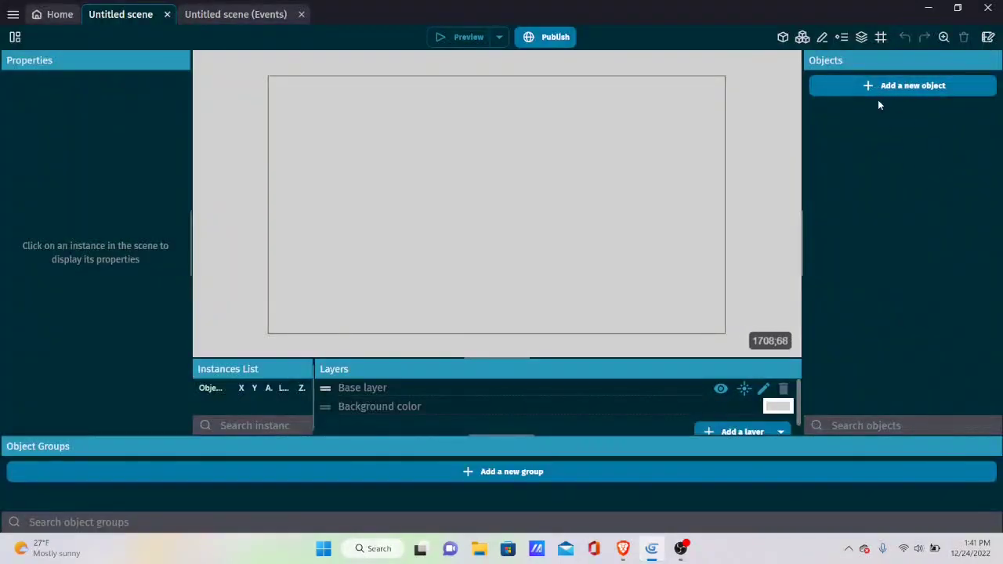
click(888, 87)
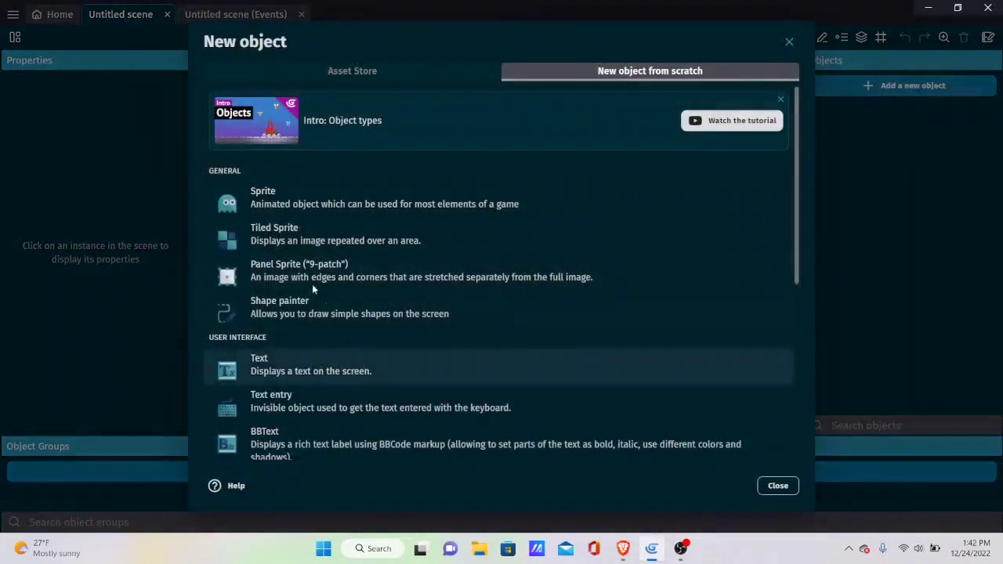
click(347, 242)
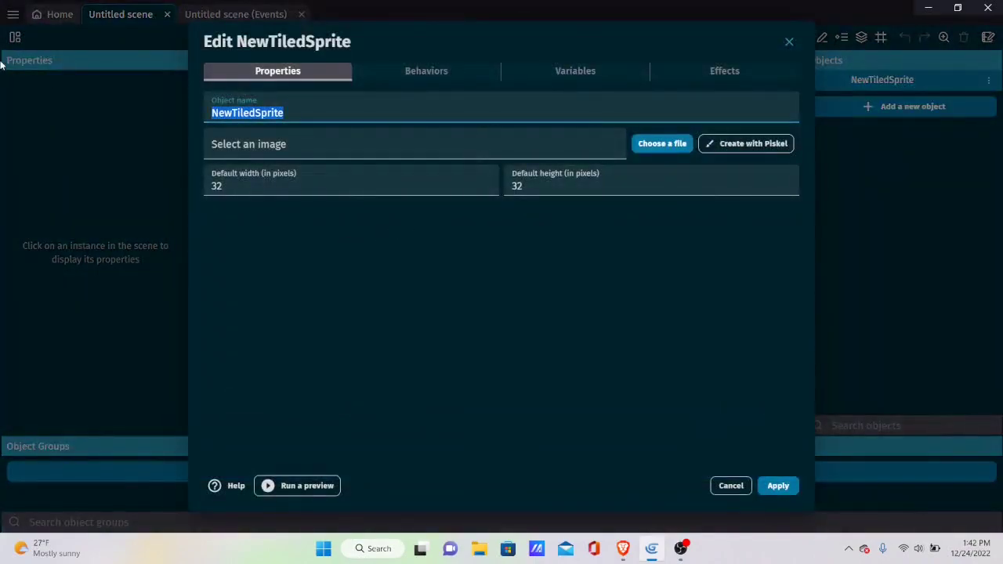
key(BackSpace)
text(Ground)
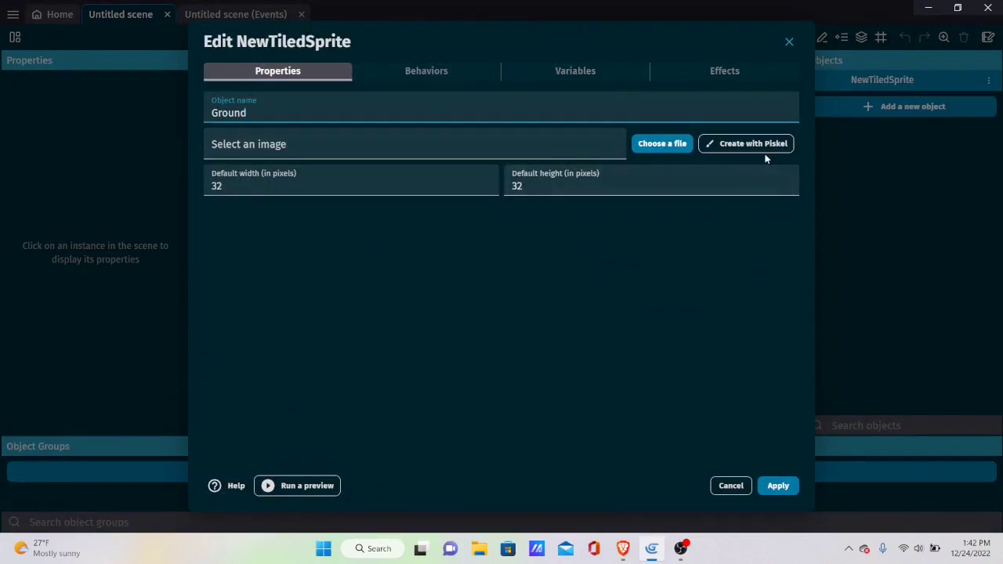
click(741, 148)
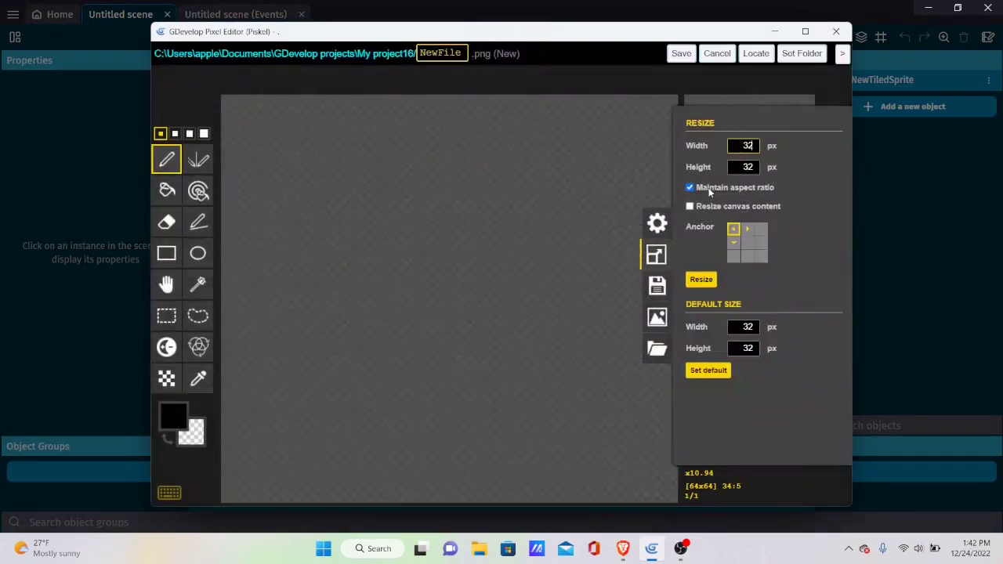
Make a 32×32 canvas and fill it entirely with white
click(701, 280)
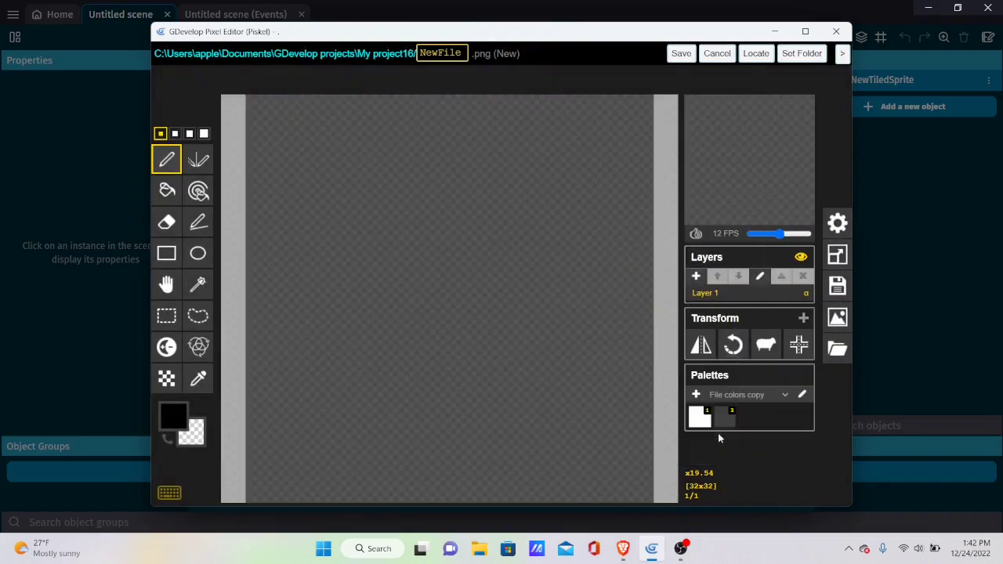
click(700, 418)
click(696, 399)
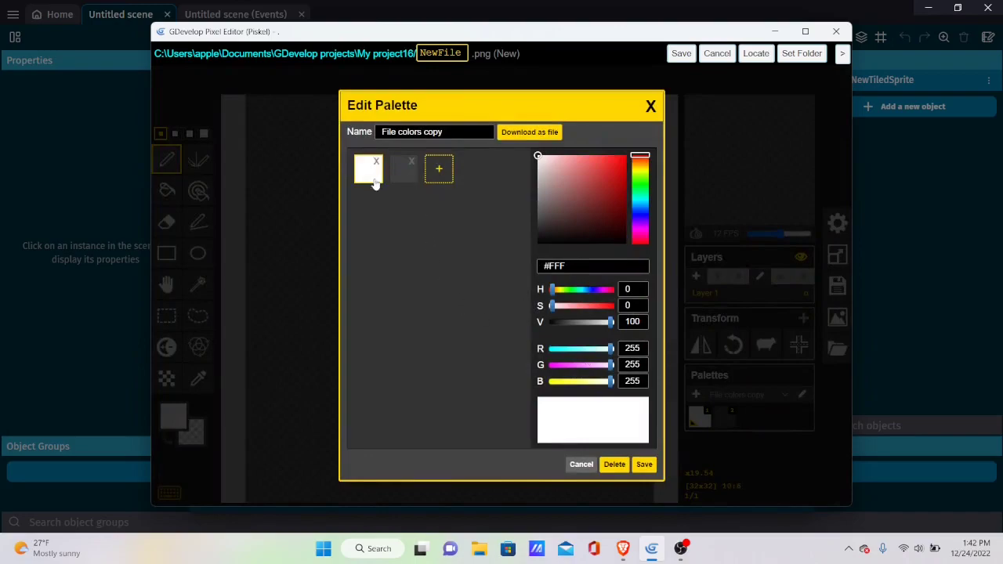
click(644, 464)
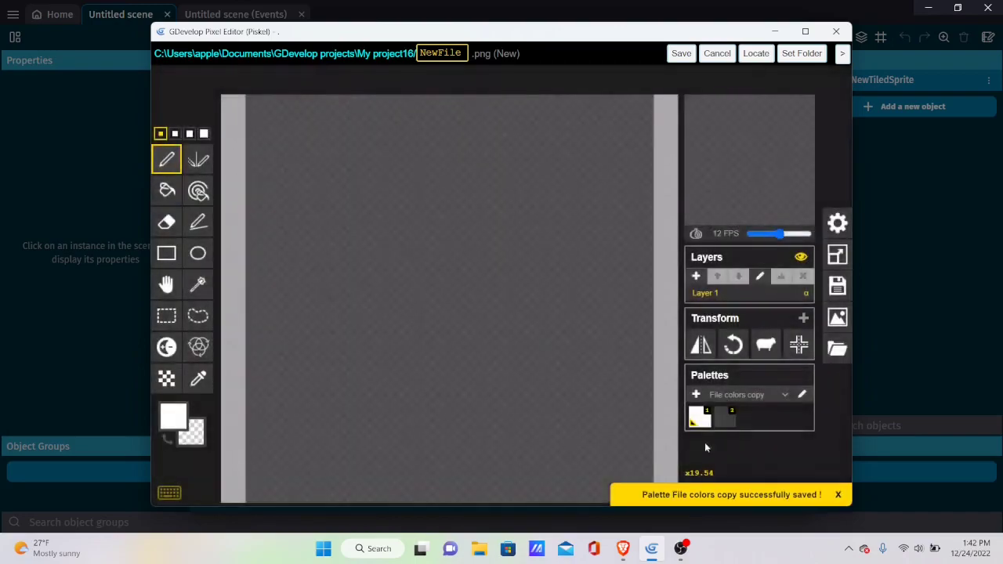
click(166, 189)
click(311, 186)
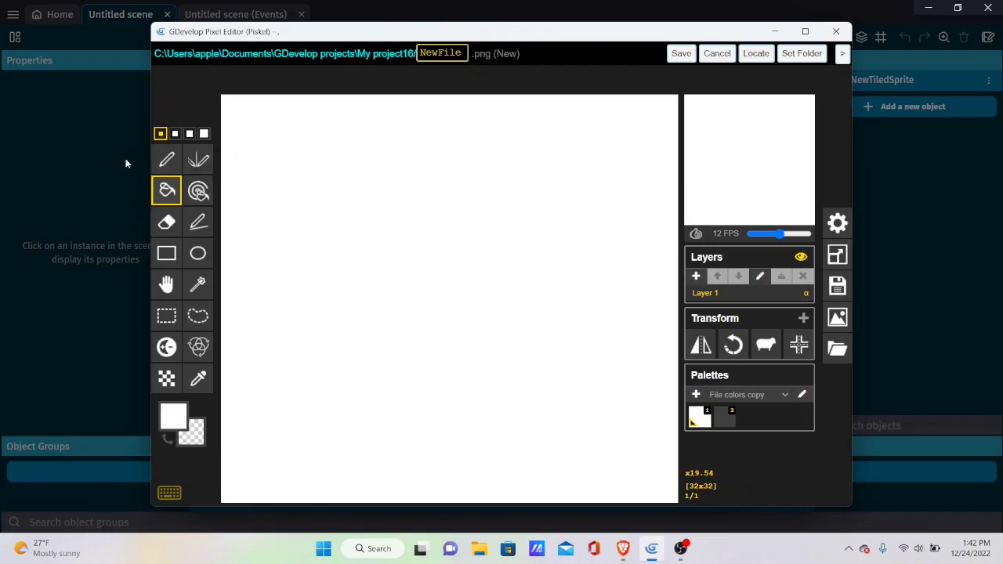
click(166, 160)
Draw dark grey lines along the canvas edges and save the image to Ground
click(725, 417)
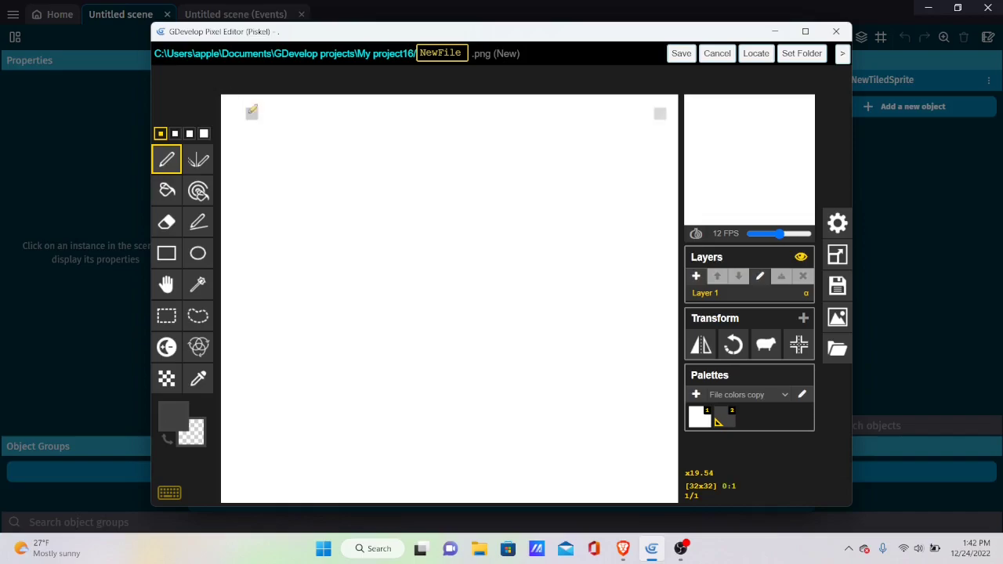
click(198, 226)
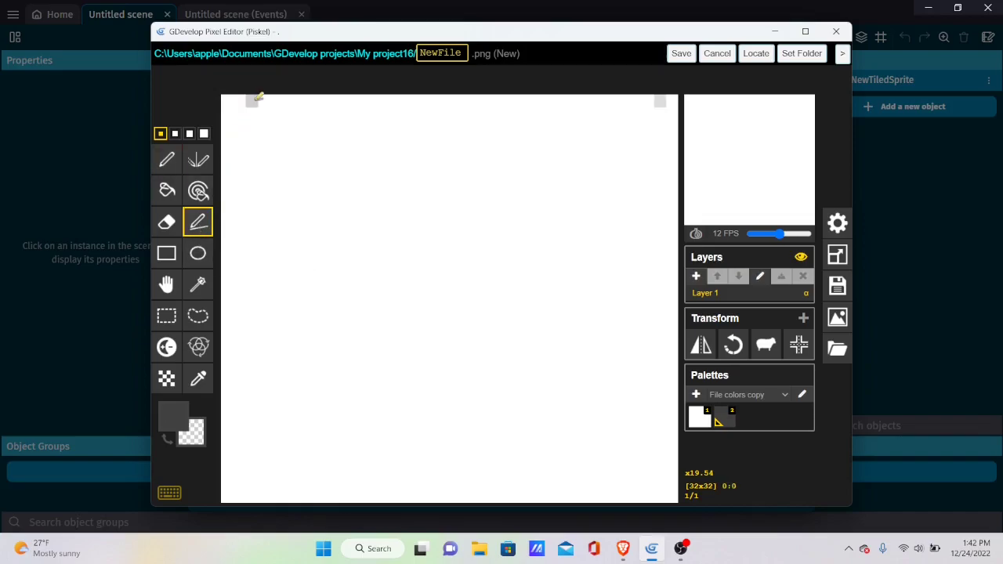
drag(254, 100, 683, 94)
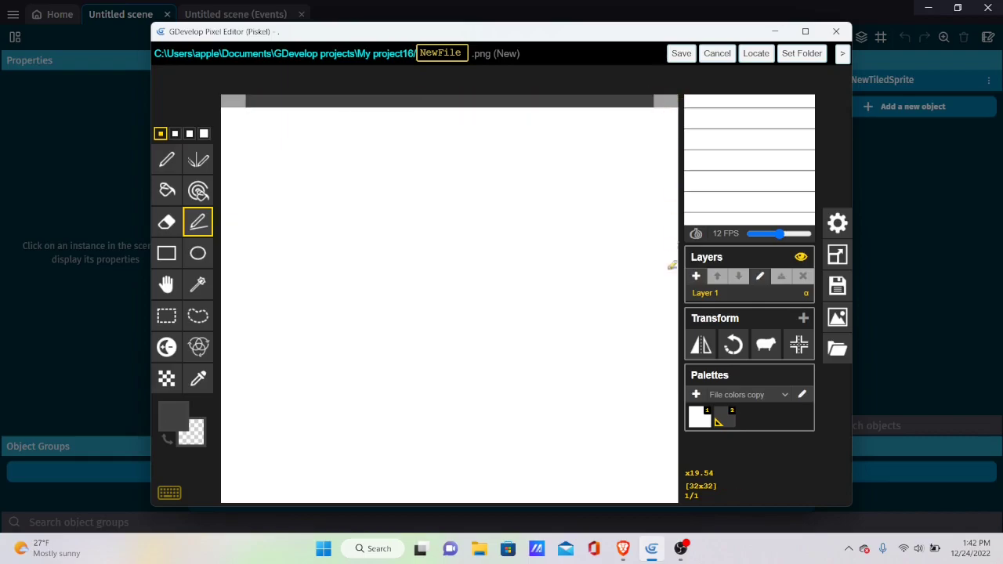
mouse_move(662, 496)
mouse_down()
mouse_move(241, 496)
mouse_move(235, 487)
mouse_move(262, 470)
mouse_move(254, 479)
mouse_move(262, 480)
mouse_move(249, 479)
mouse_move(265, 117)
mouse_up()
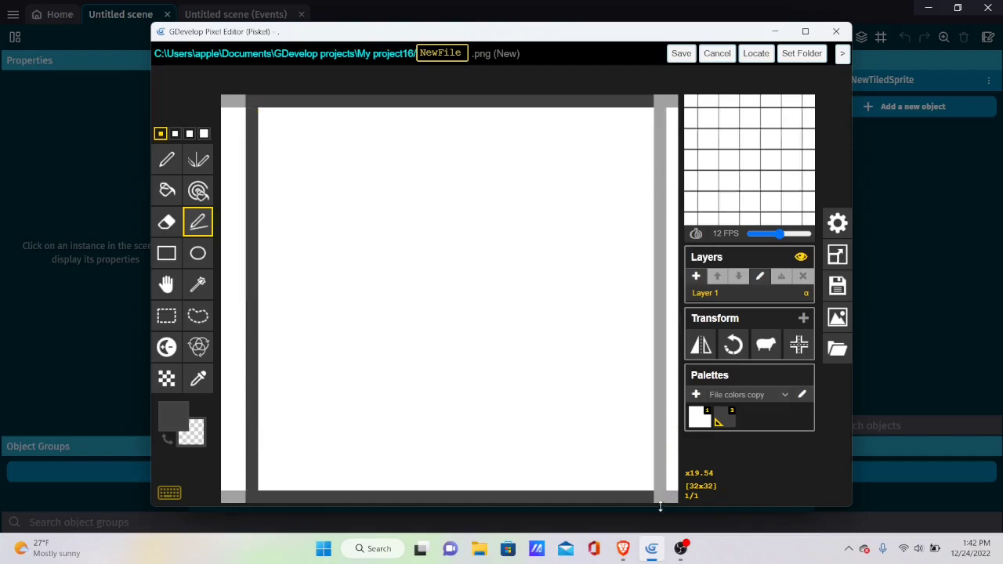
mouse_move(647, 423)
mouse_down()
mouse_move(657, 351)
mouse_move(648, 486)
mouse_move(647, 110)
mouse_up()
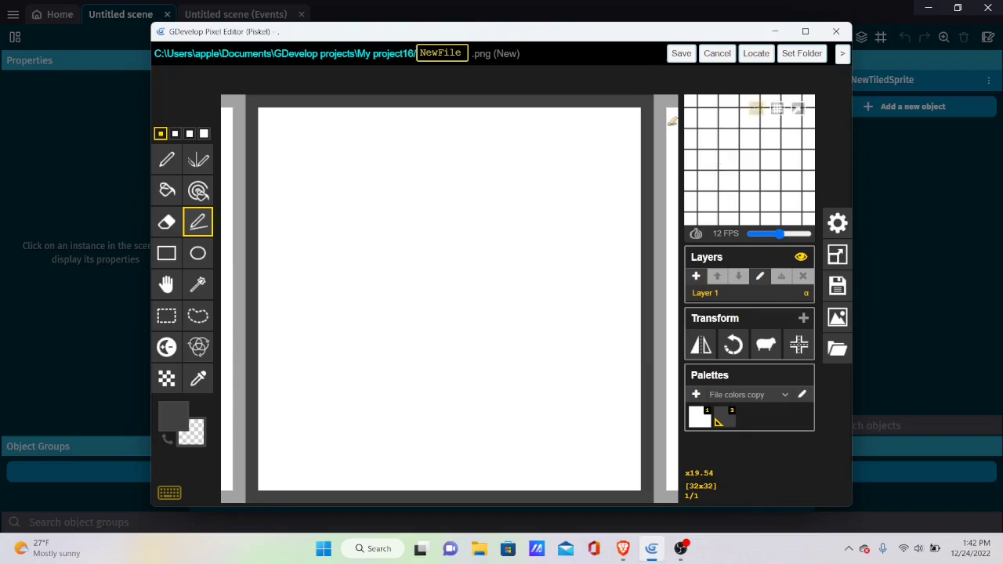
click(681, 54)
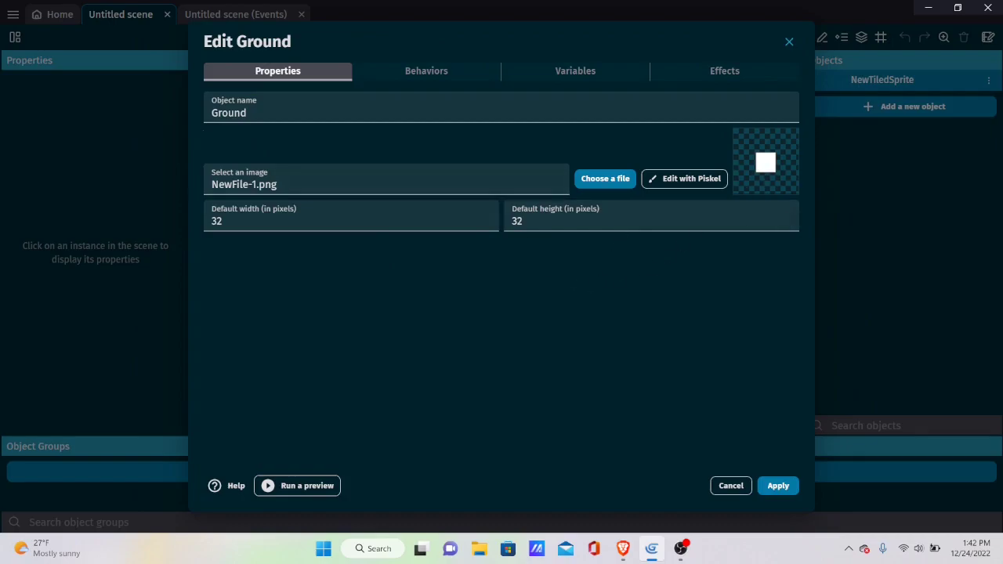
Reapply the 32×32 canvas size to Ground's image and save it again
click(682, 179)
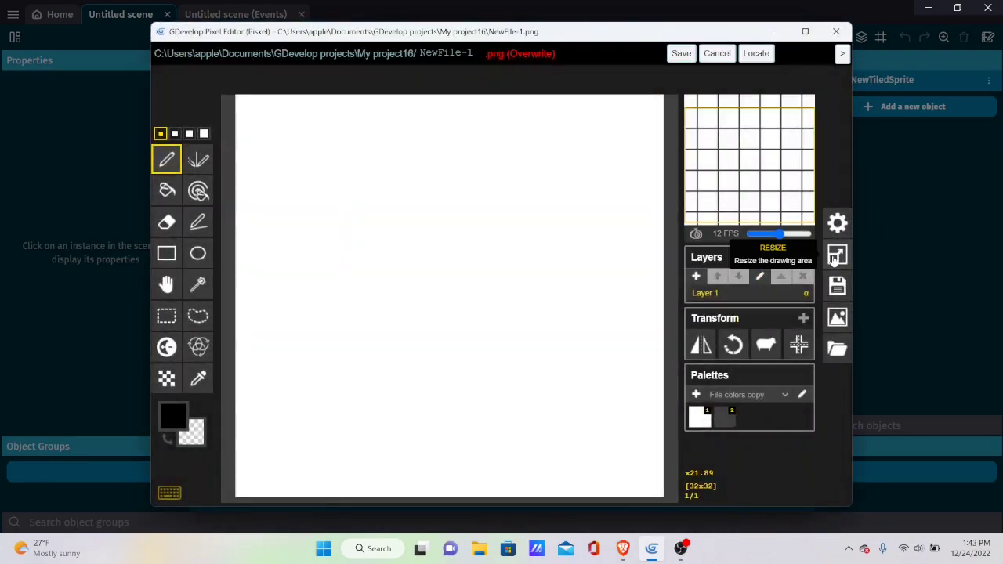
click(834, 258)
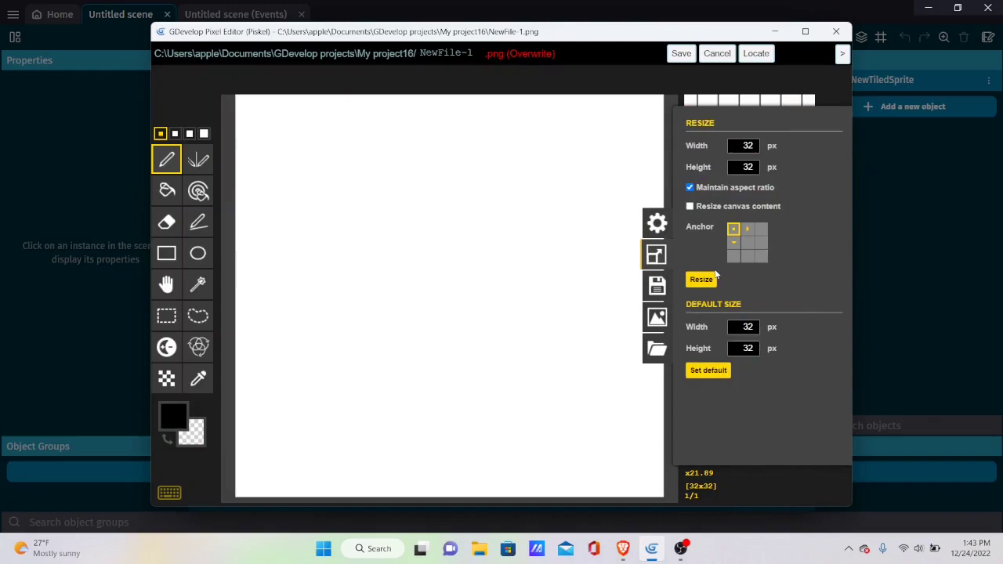
click(702, 281)
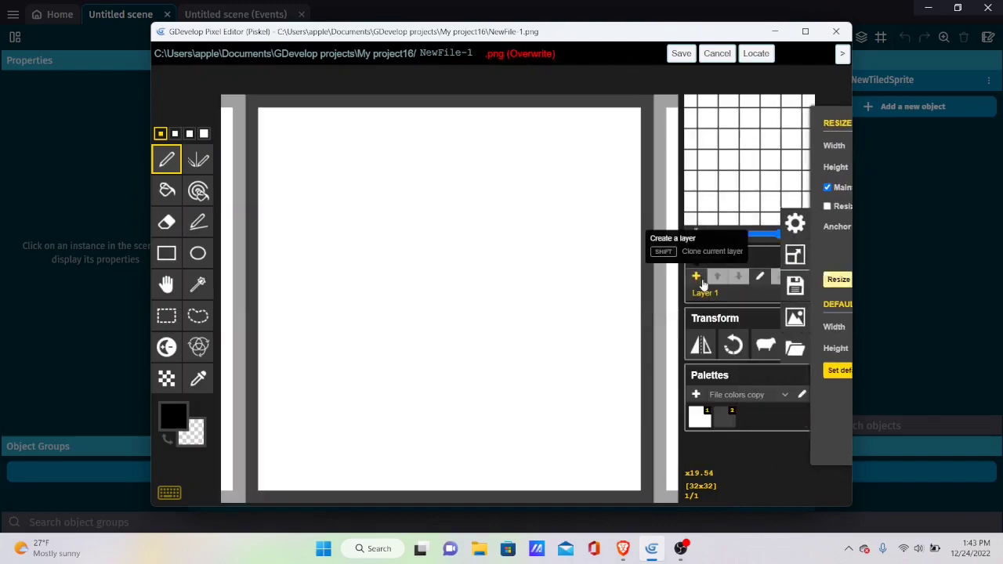
click(681, 53)
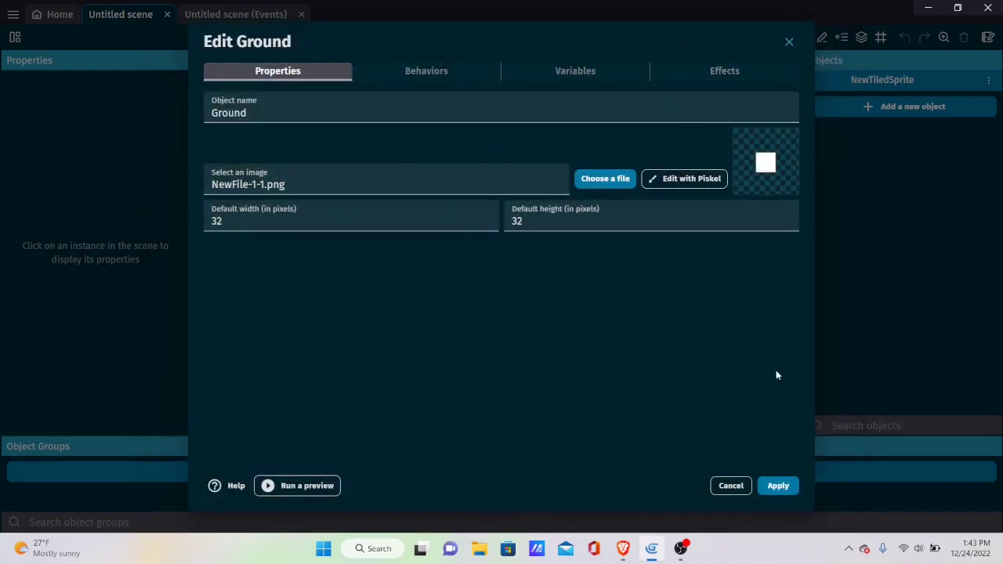
Confirm the Ground object's settings and turn on the scene grid
click(779, 486)
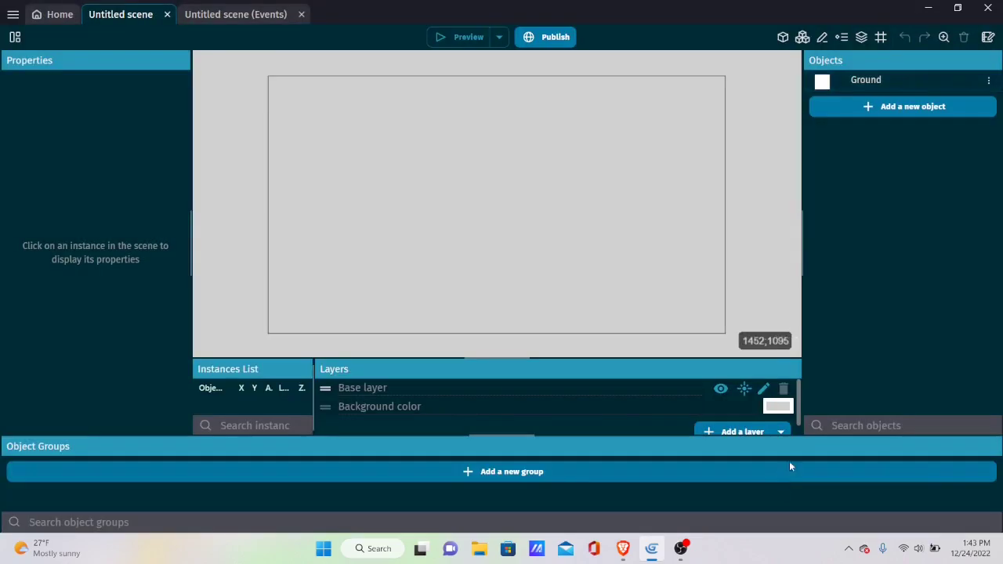
click(880, 38)
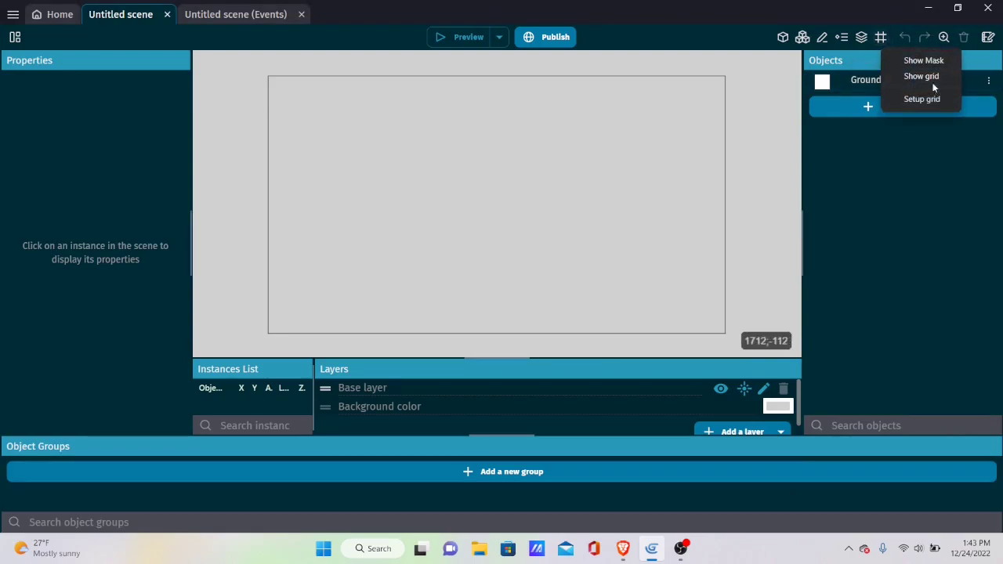
click(924, 77)
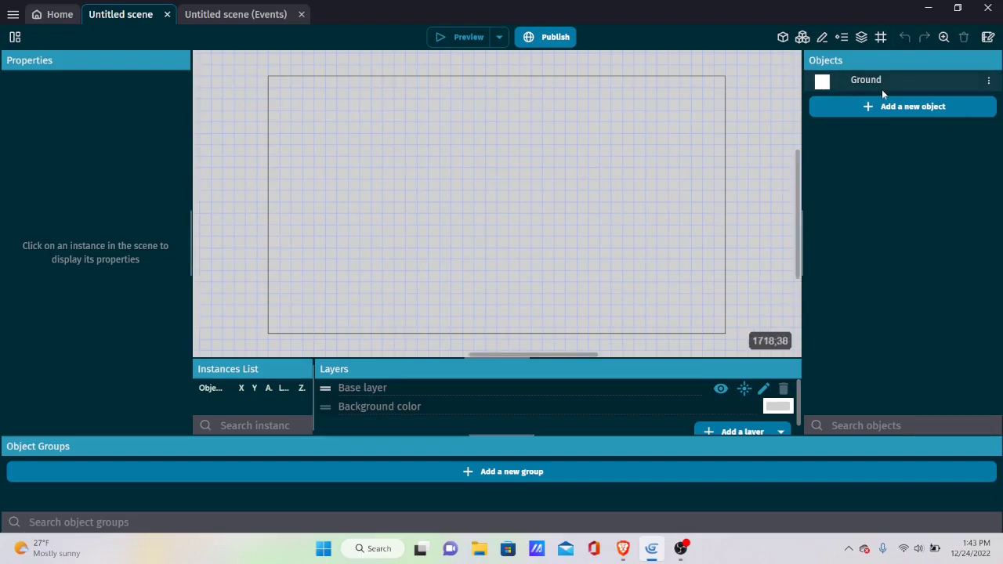
Place a Ground instance at 0,0 and stretch it over the whole scene
drag(917, 81, 273, 81)
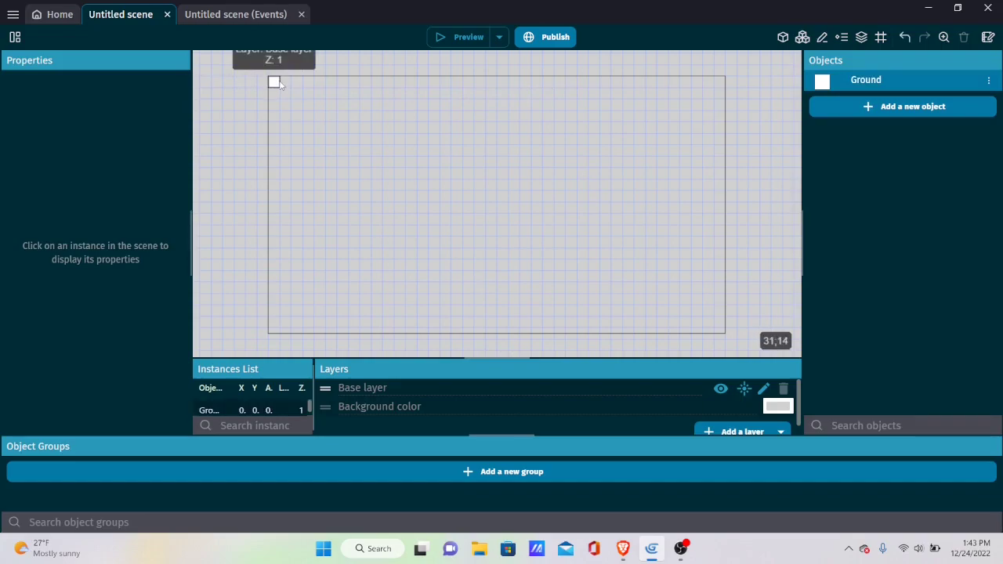
click(276, 83)
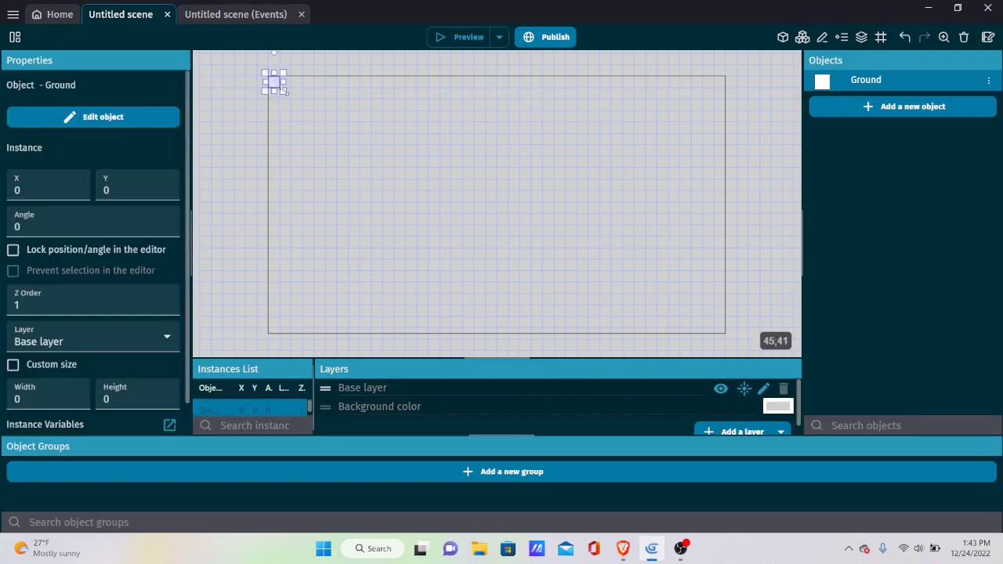
drag(284, 91, 729, 342)
click(755, 226)
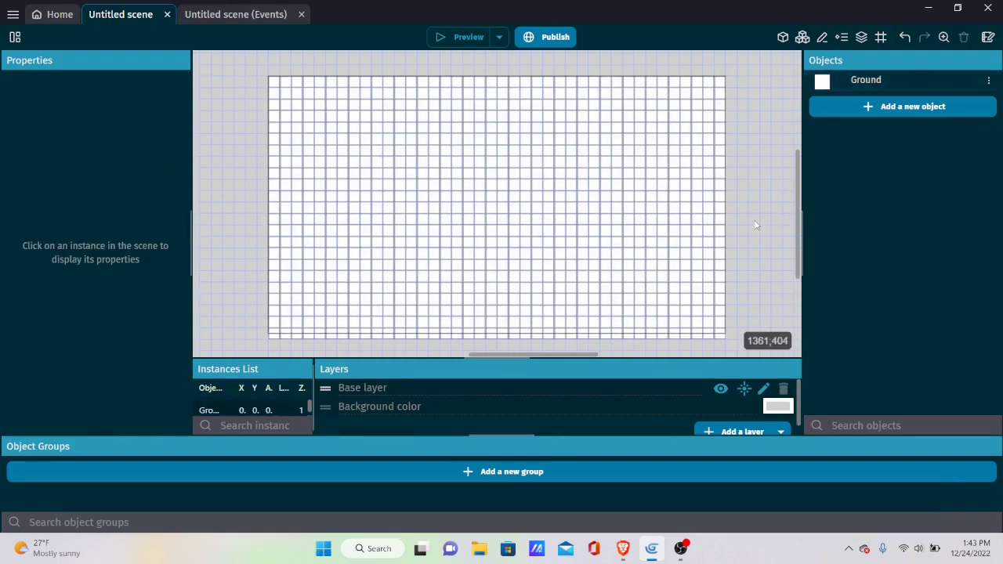
Create a sprite named Camera and draw its first animation in Piskel at 32×32
click(894, 105)
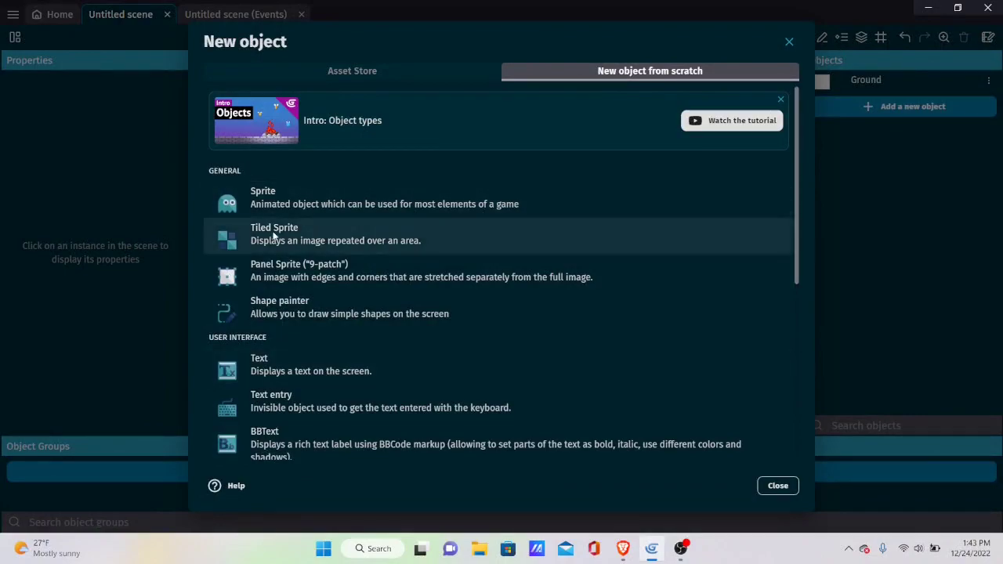
click(363, 205)
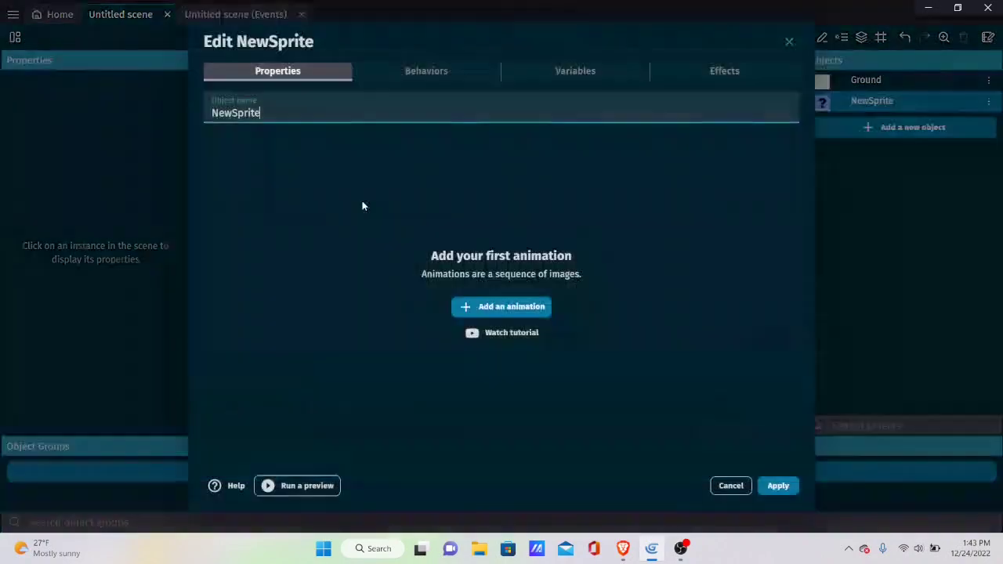
drag(261, 113, 50, 85)
key(BackSpace)
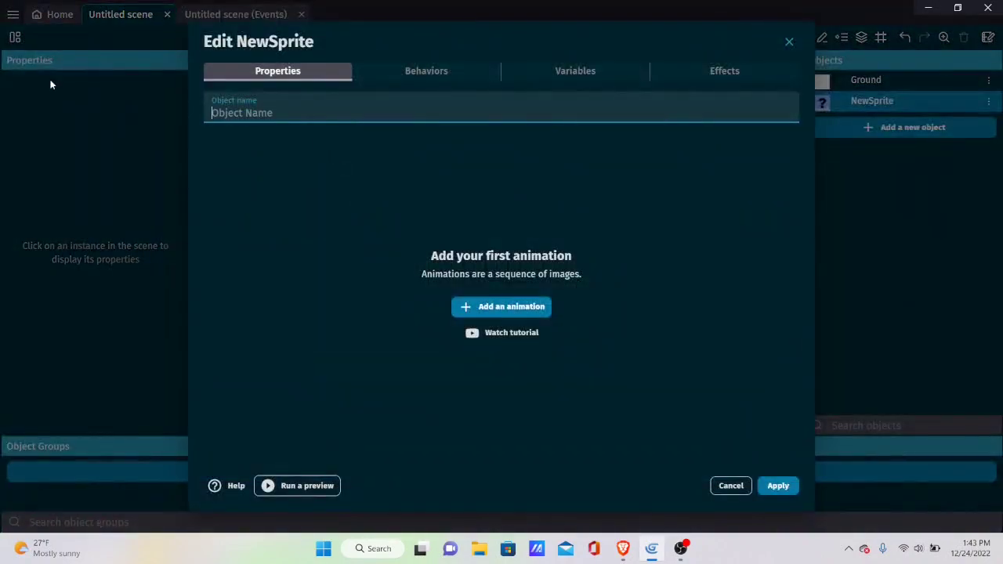
text(Cs)
key(BackSpace)
text(amera)
click(487, 308)
click(537, 229)
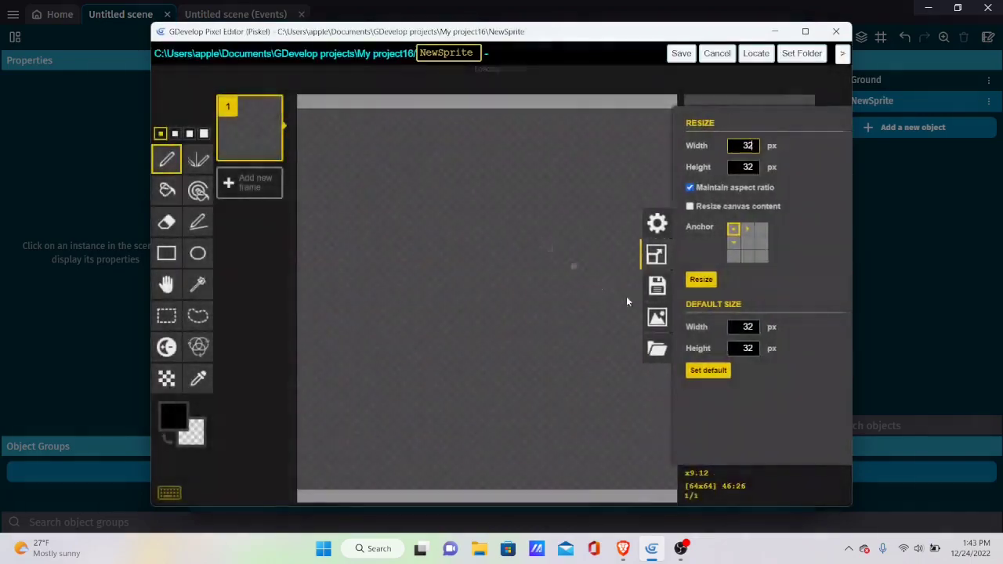
click(713, 284)
Add vivid blue #2A00FF to the palette and make it the drawing colour
click(699, 397)
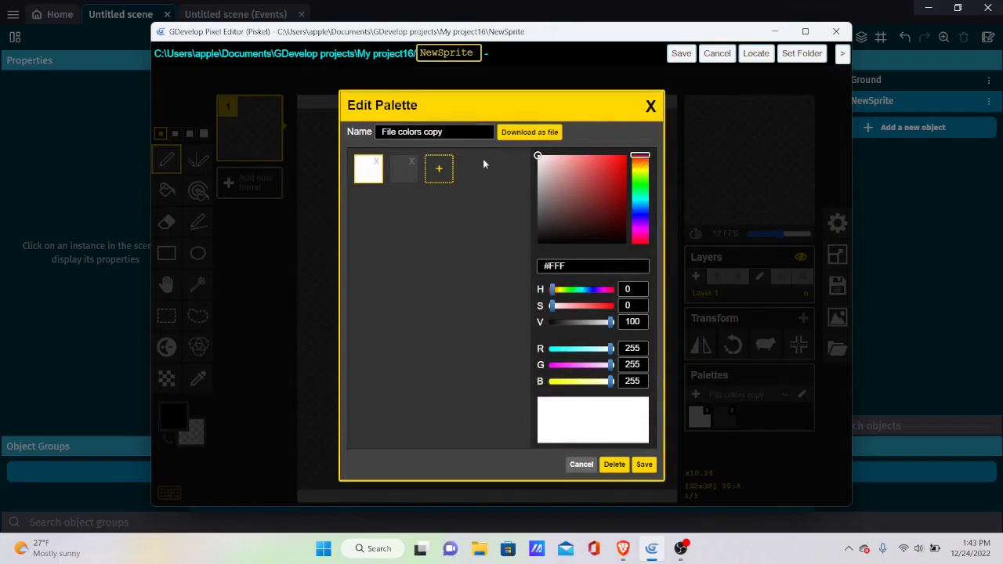
click(439, 168)
drag(643, 156, 679, 155)
click(678, 154)
click(693, 393)
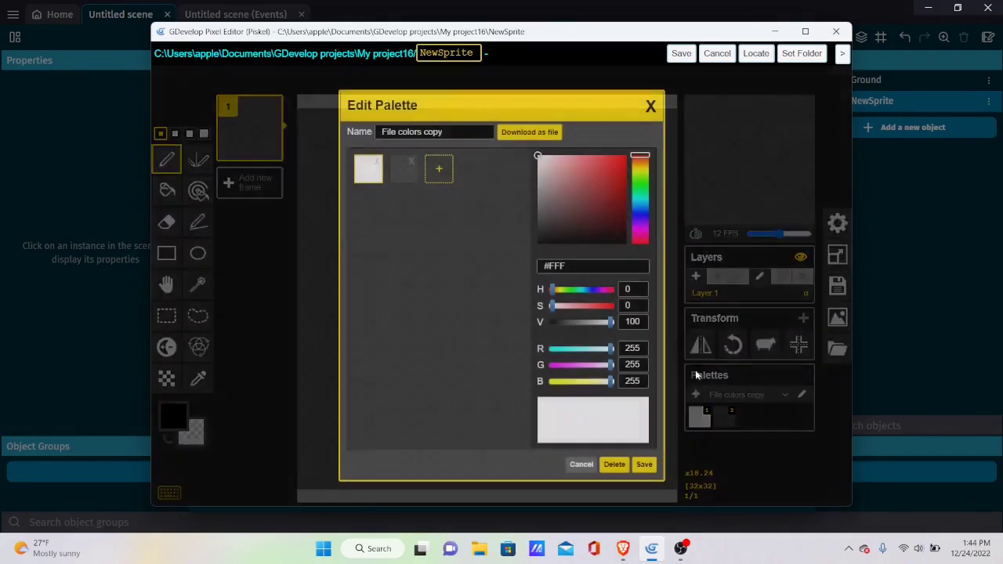
mouse_move(640, 222)
mouse_down()
mouse_move(638, 195)
mouse_move(641, 227)
mouse_move(640, 217)
mouse_up()
drag(593, 185, 648, 147)
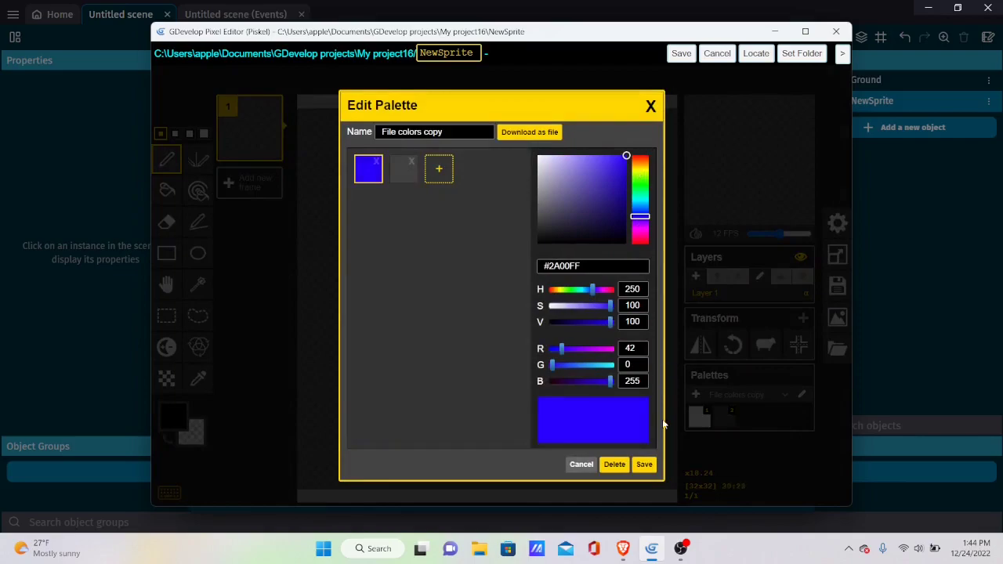
click(644, 464)
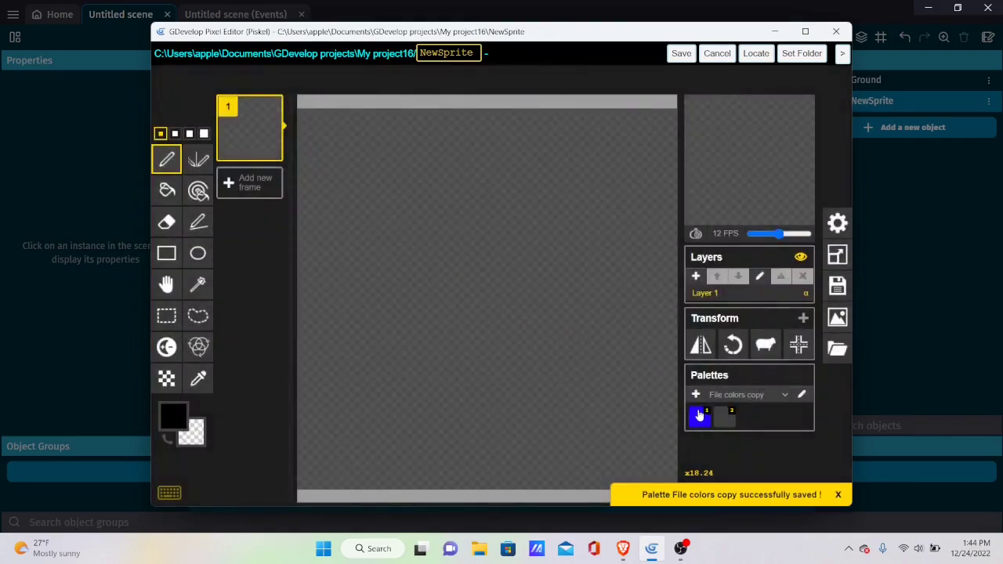
click(700, 416)
Fill the canvas with blue, then add white to the palette as the drawing colour
click(166, 191)
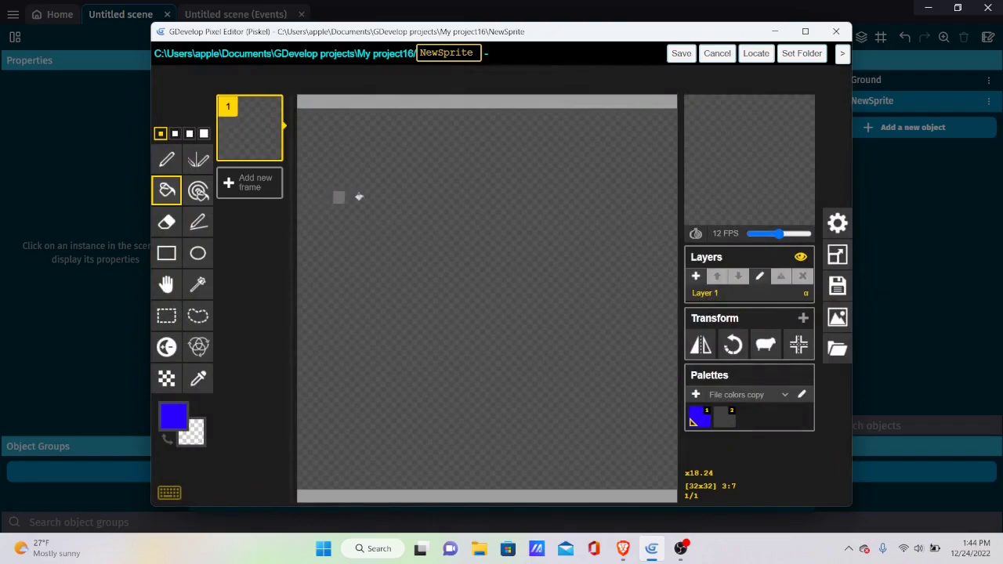
click(457, 207)
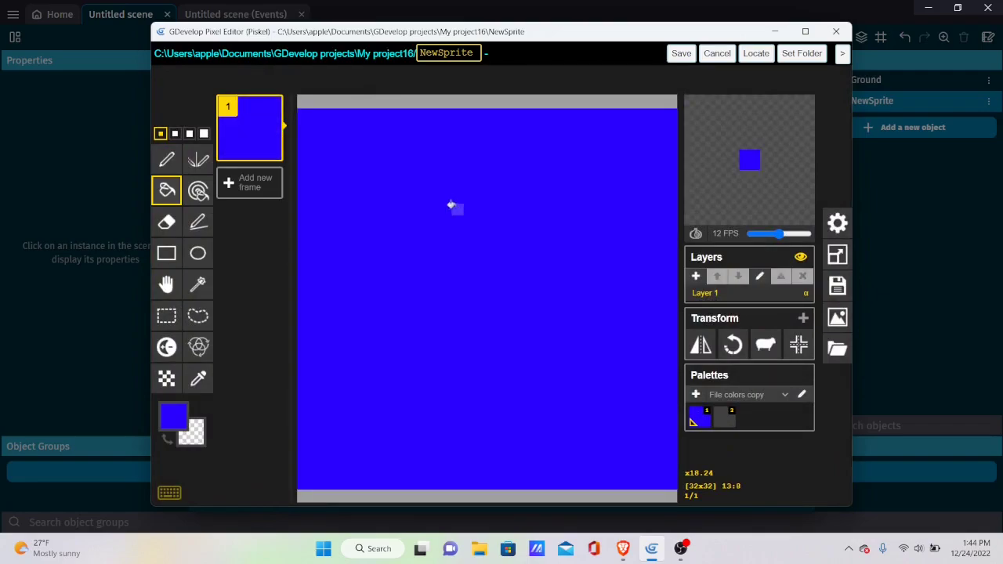
click(166, 159)
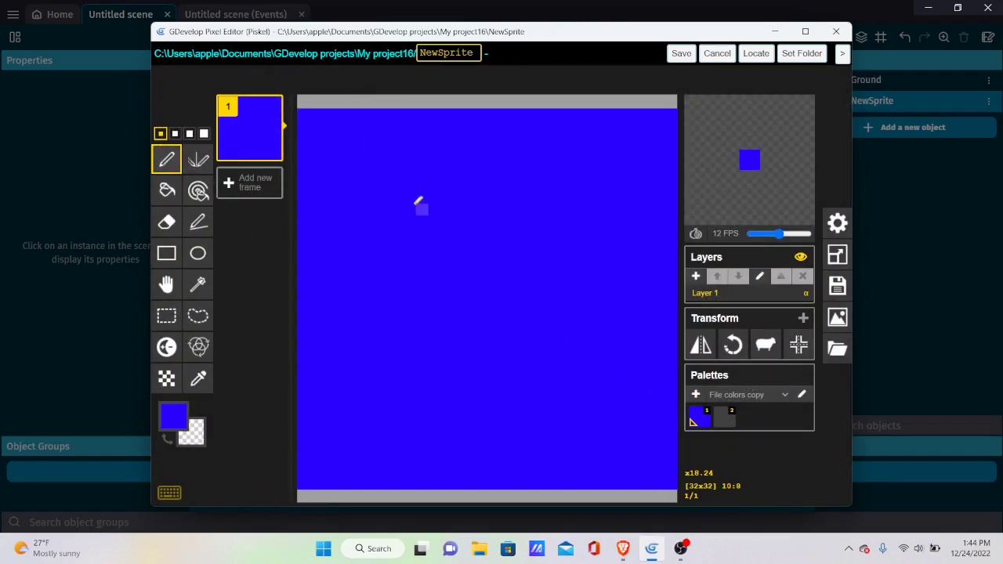
click(801, 395)
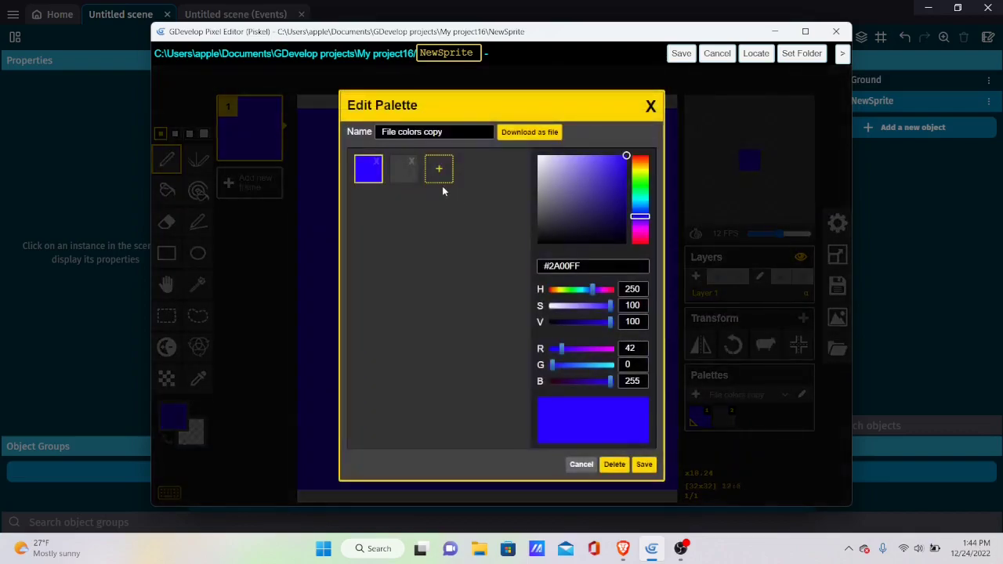
click(439, 169)
drag(628, 165, 537, 156)
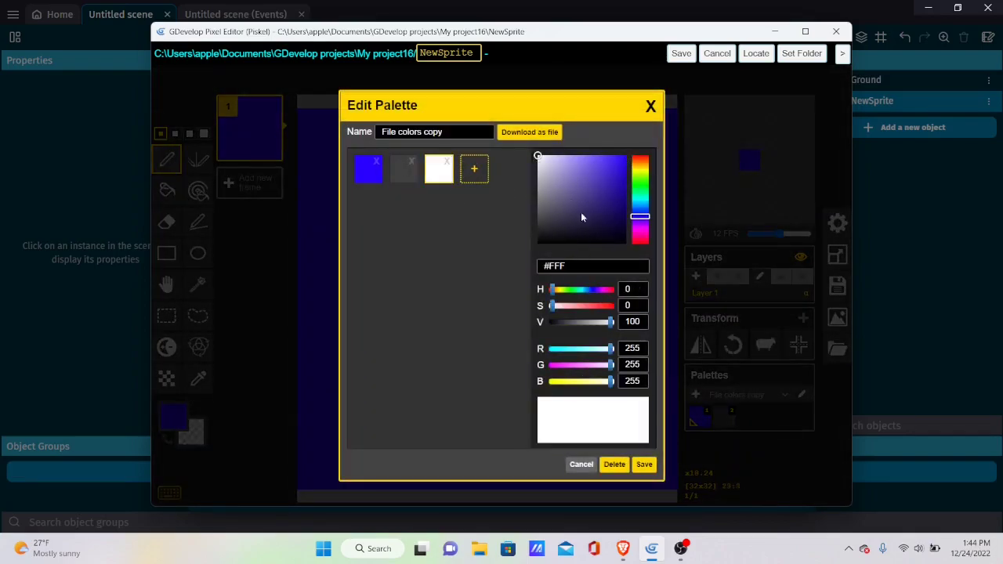
click(644, 464)
click(749, 418)
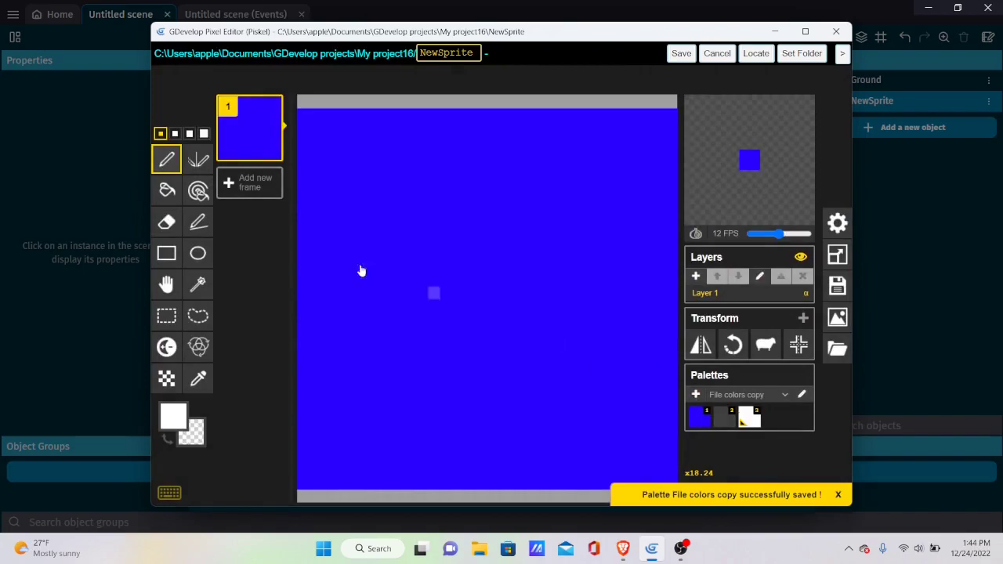
Draw a white cross through the canvas centre, tidy the bar, and save to Camera
drag(482, 168, 482, 370)
mouse_move(384, 269)
mouse_down()
mouse_move(456, 275)
mouse_move(554, 263)
mouse_up()
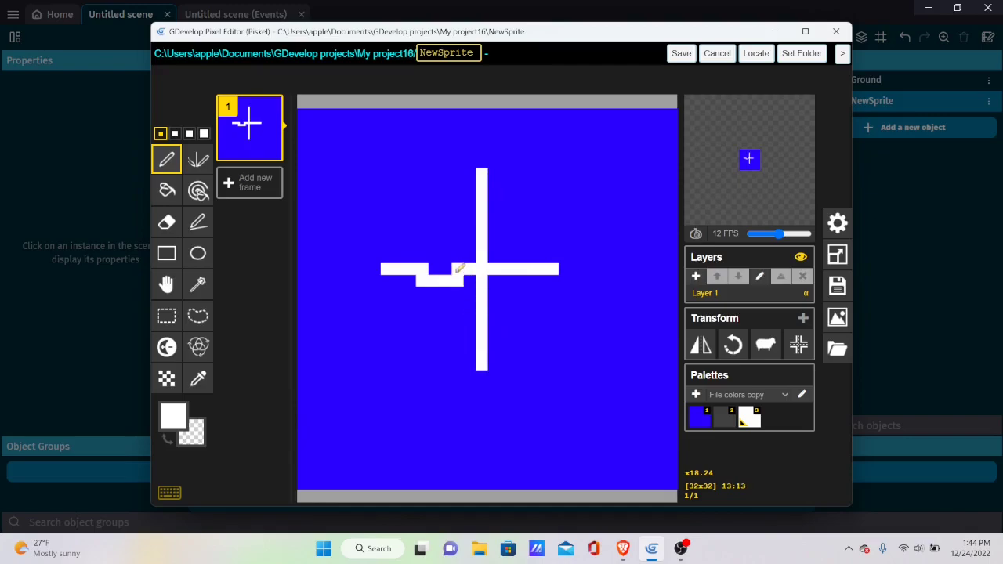
mouse_move(453, 269)
mouse_down()
mouse_move(430, 269)
mouse_move(462, 280)
mouse_move(405, 268)
mouse_move(428, 270)
mouse_up()
click(698, 417)
click(748, 417)
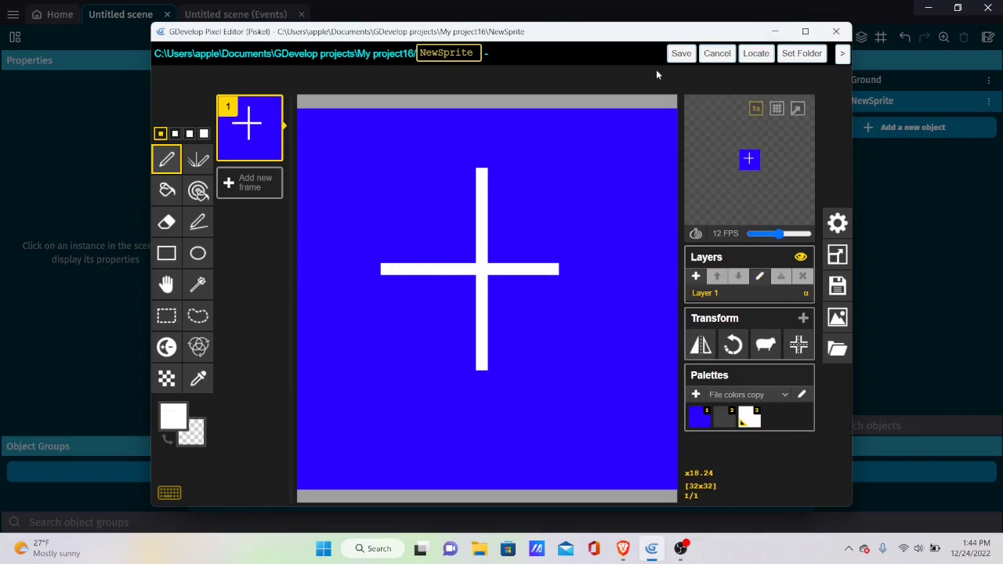
click(681, 55)
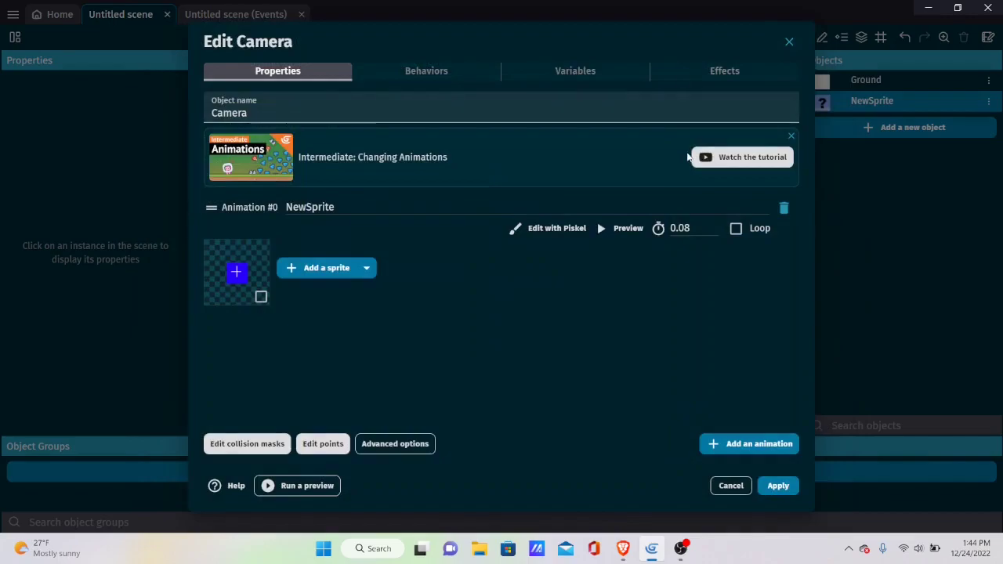
Confirm Camera's settings and place a Camera instance at 192,192 on the floor
click(778, 486)
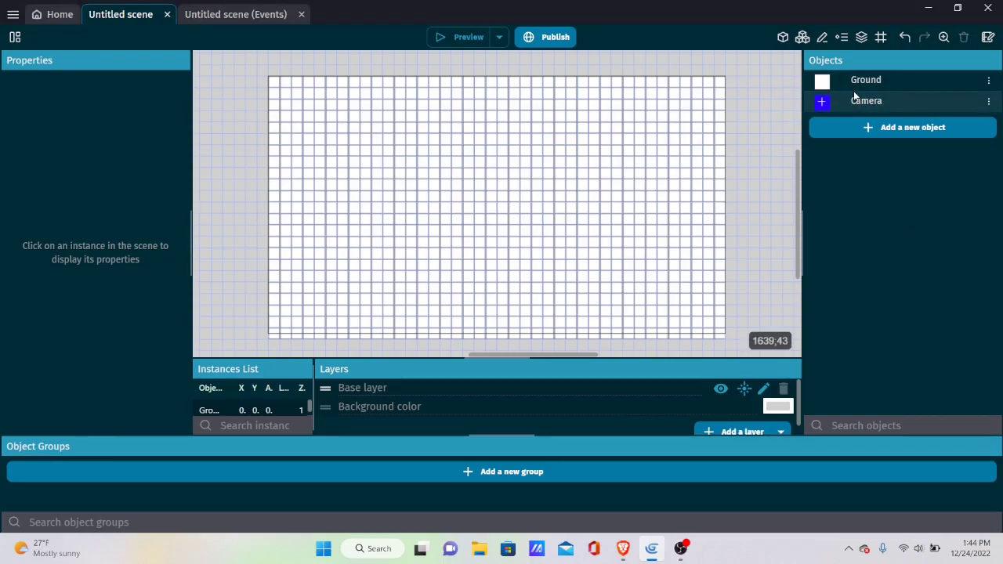
drag(869, 100, 365, 149)
click(342, 150)
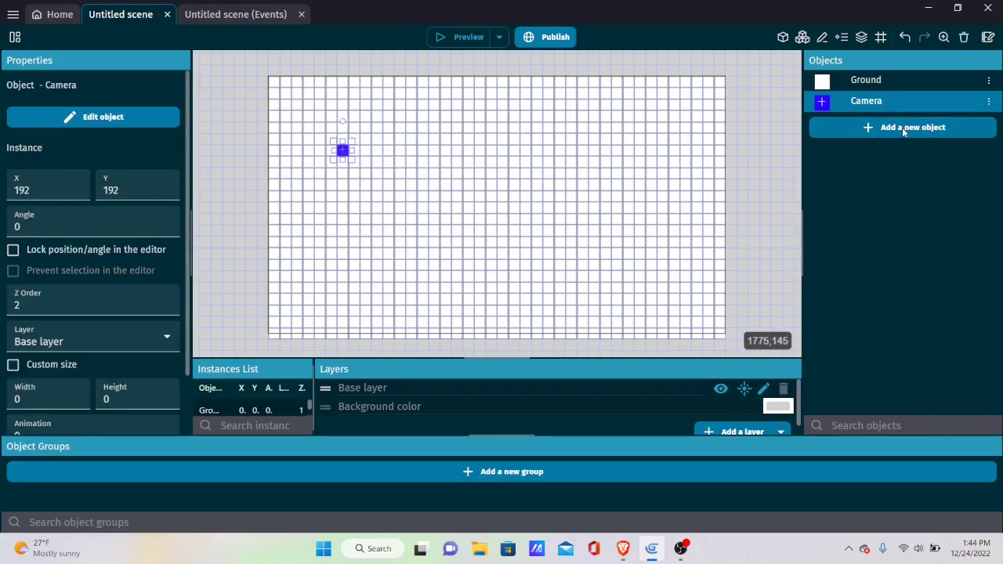
click(902, 127)
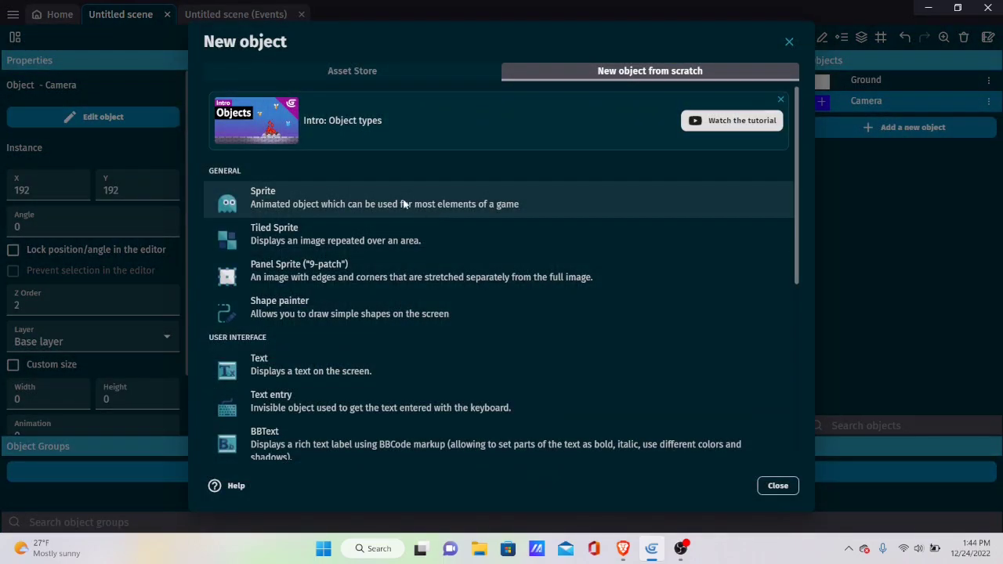
Add a new Tiled Sprite object and rename it Wall
click(355, 238)
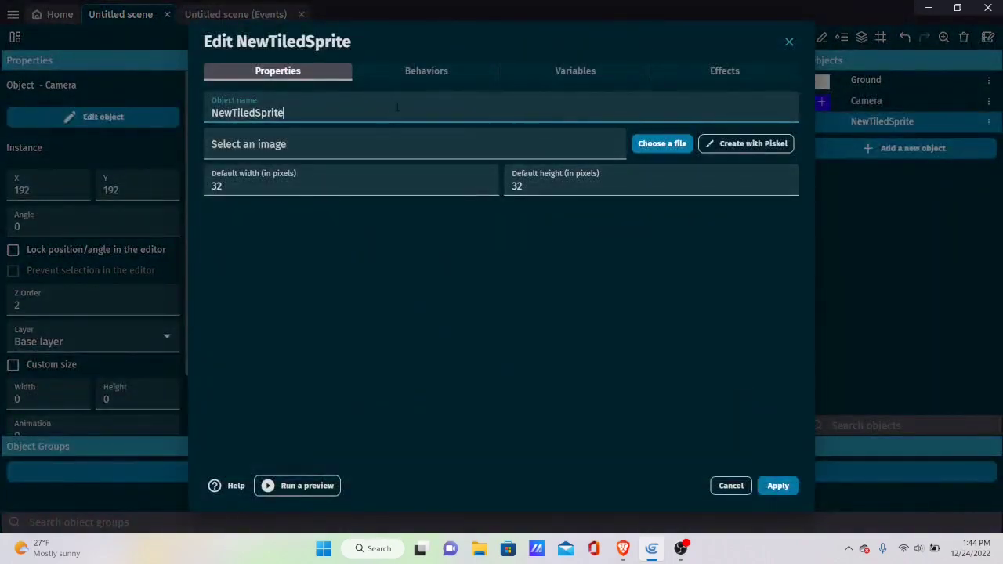
drag(397, 107, 201, 108)
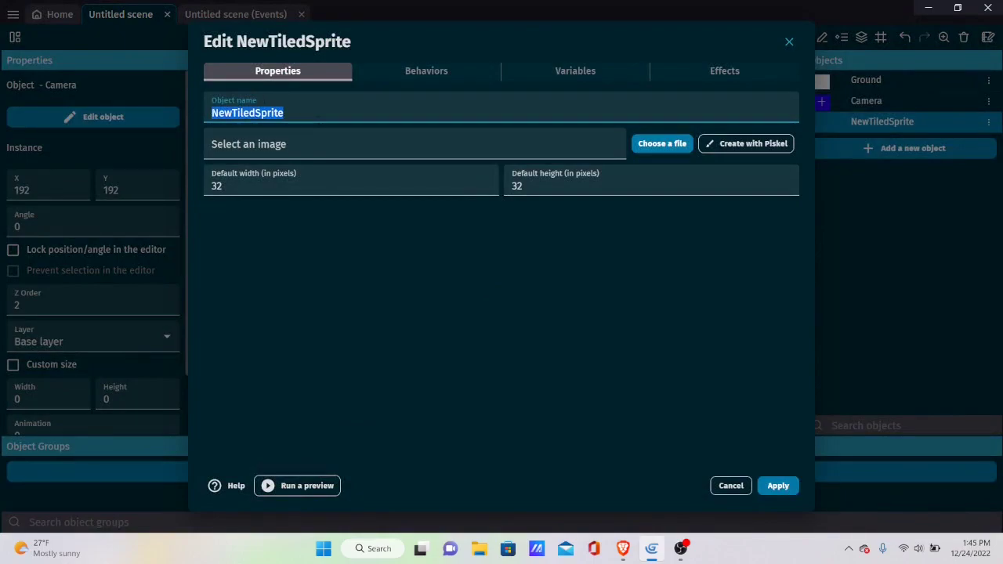
key(BackSpace)
text(Wall)
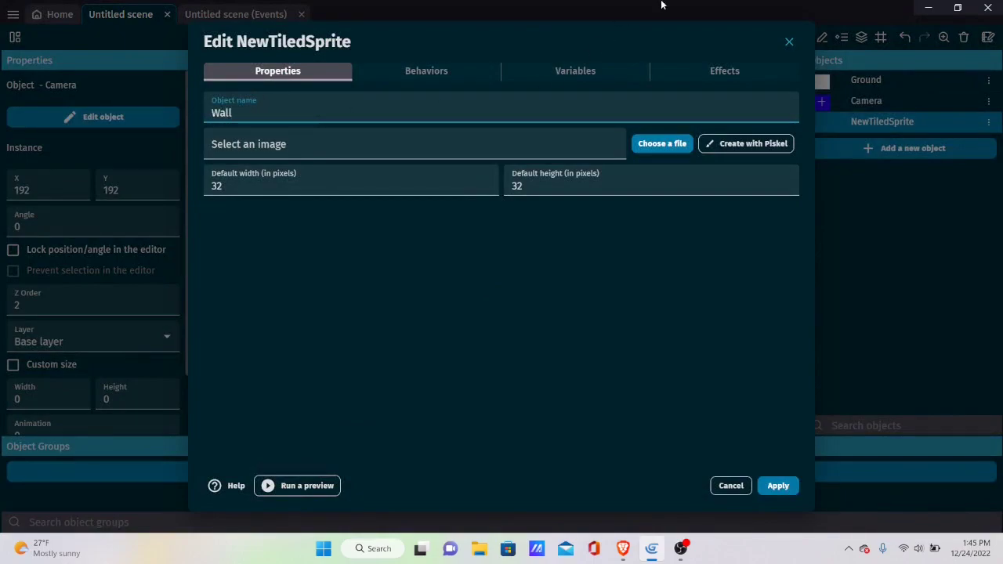
Open Wall's image in Piskel, resize the canvas to 32x32, and add a yellow palette swatch
click(743, 143)
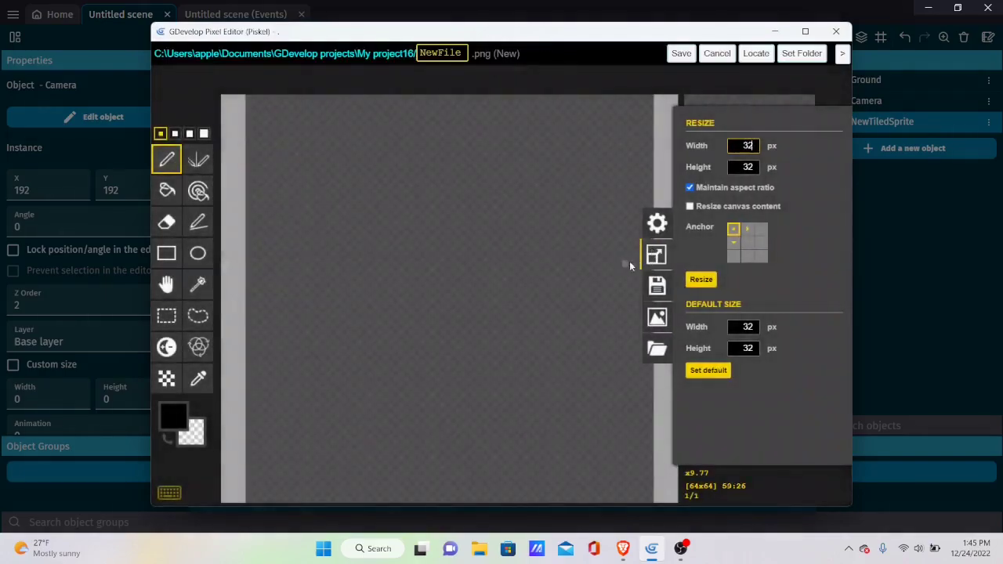
click(699, 279)
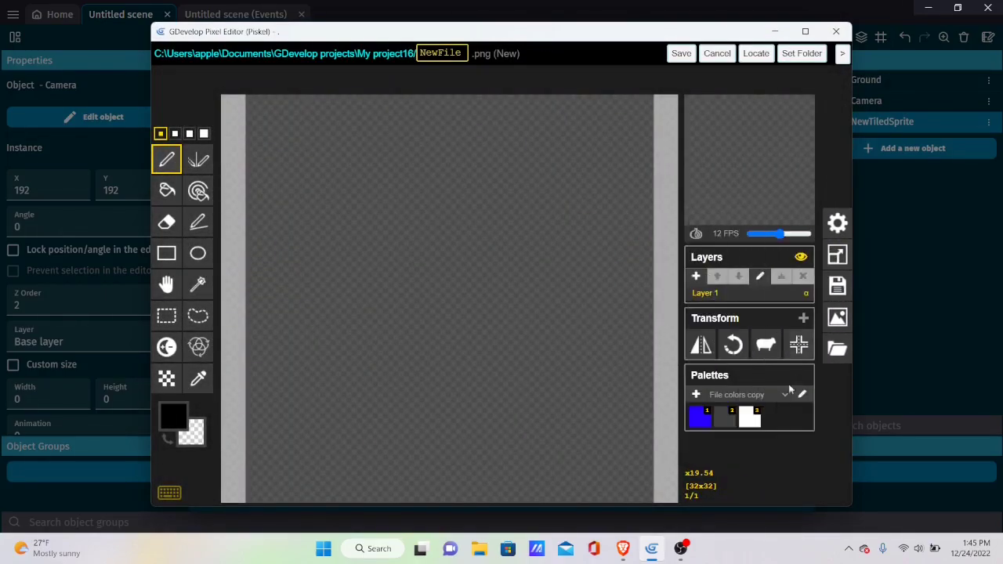
click(695, 396)
click(475, 169)
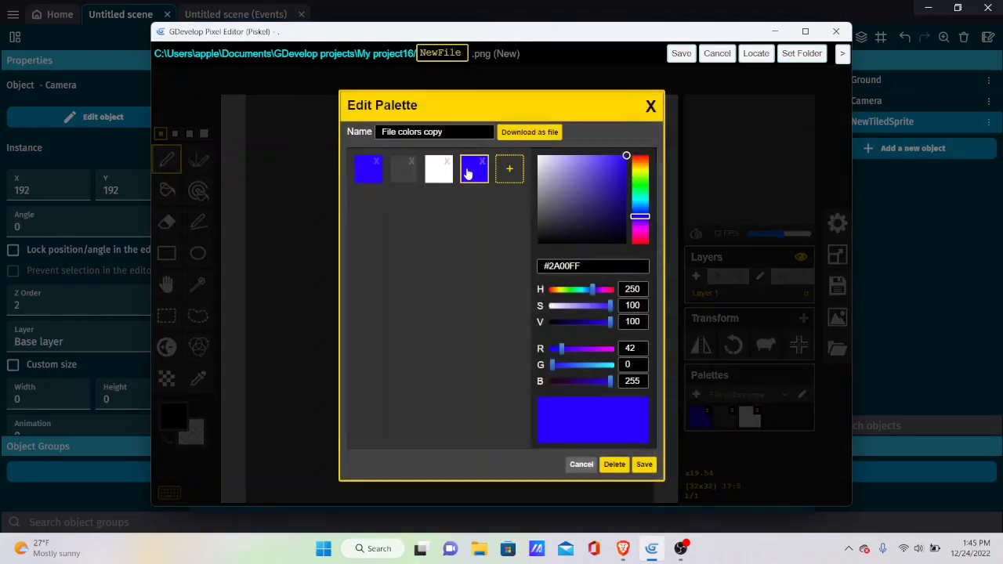
click(640, 171)
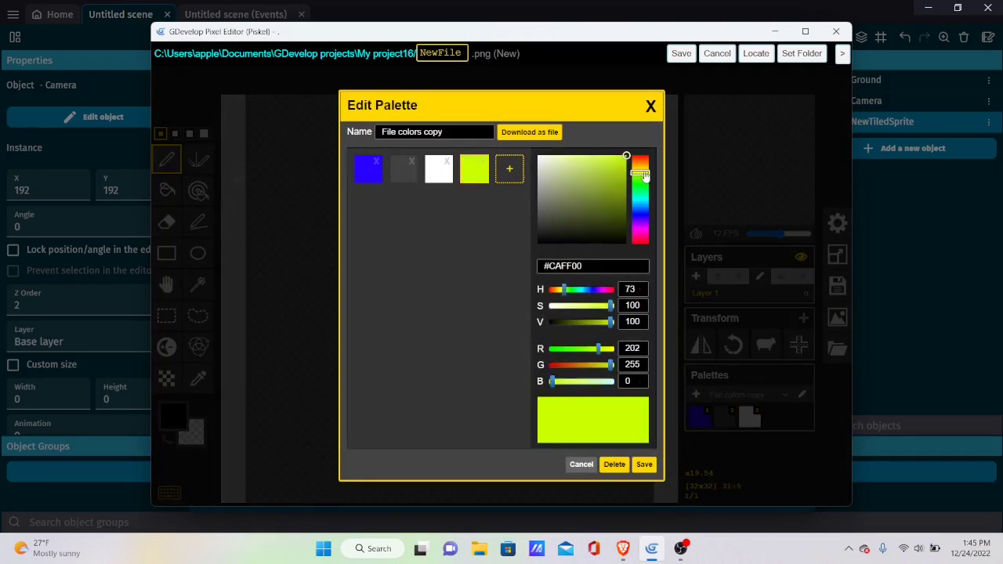
Save the palette and fill the whole canvas with yellow using the paint bucket
click(645, 465)
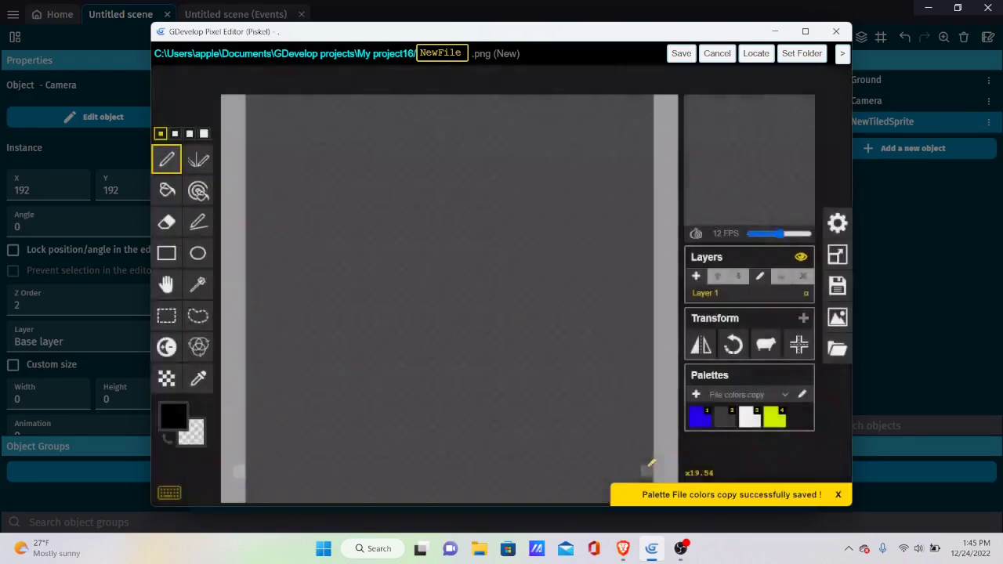
click(780, 424)
click(167, 191)
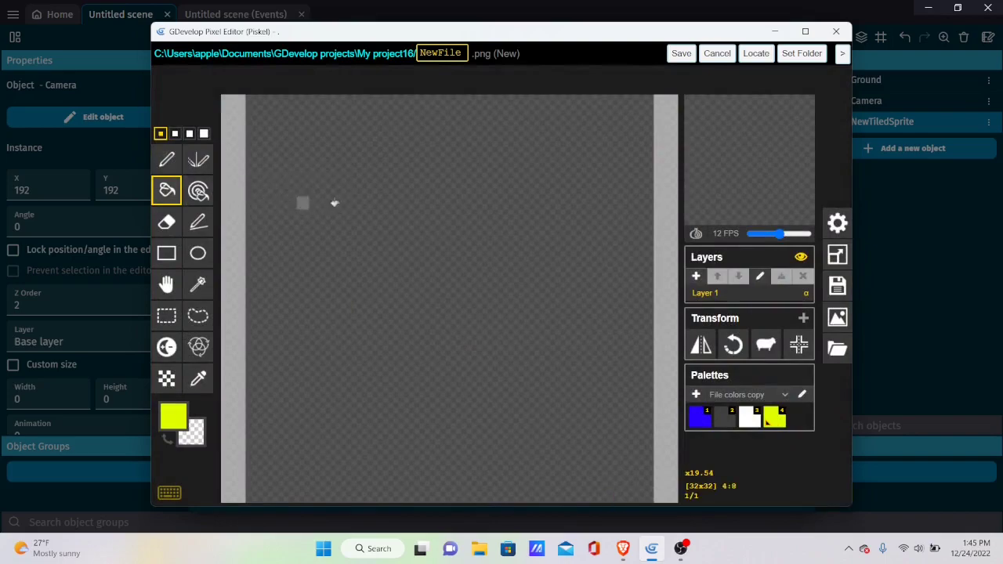
click(368, 207)
Draw dark grey border lines along the tile edges, then save the image and apply Wall's settings
click(723, 418)
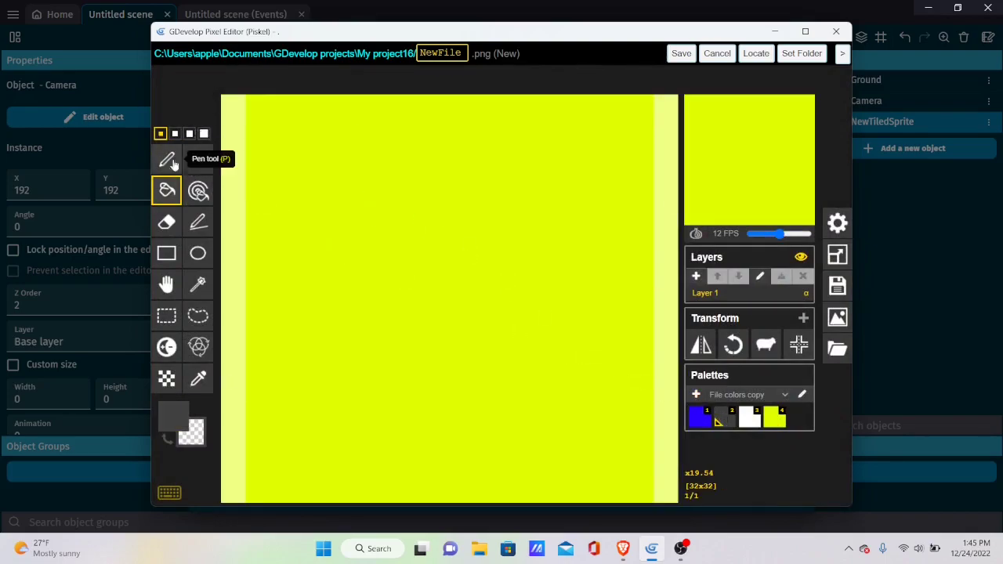
click(198, 222)
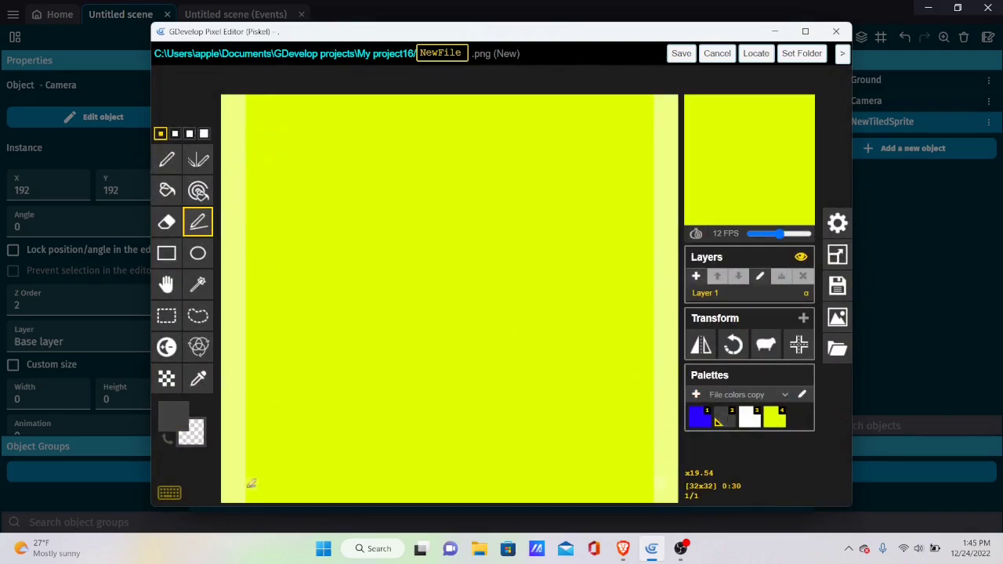
mouse_move(260, 495)
mouse_down()
mouse_move(284, 263)
mouse_move(249, 155)
mouse_move(253, 104)
mouse_move(534, 110)
mouse_move(662, 100)
mouse_up()
mouse_move(649, 497)
mouse_down()
mouse_move(361, 462)
mouse_move(275, 497)
mouse_up()
drag(649, 487, 655, 39)
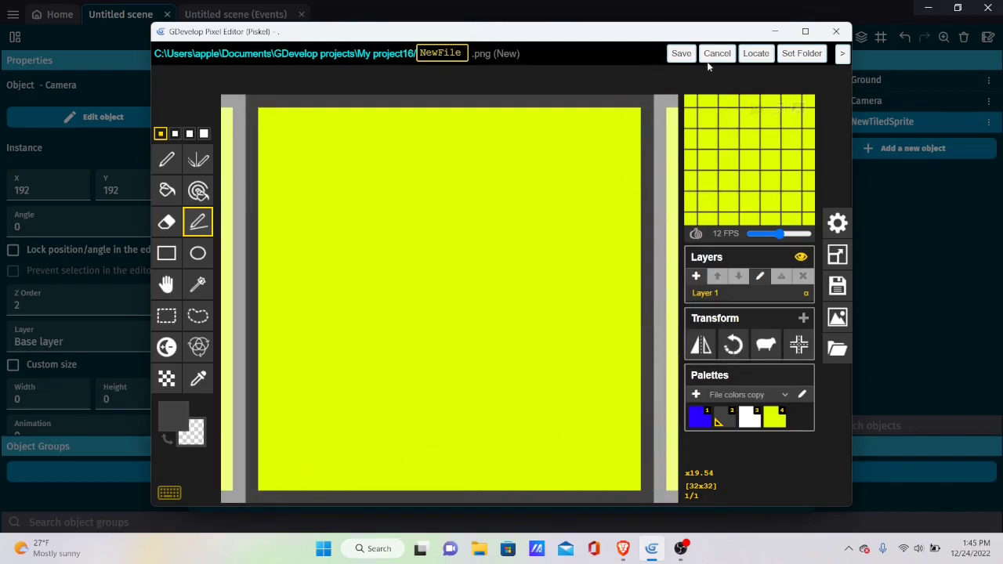
click(681, 53)
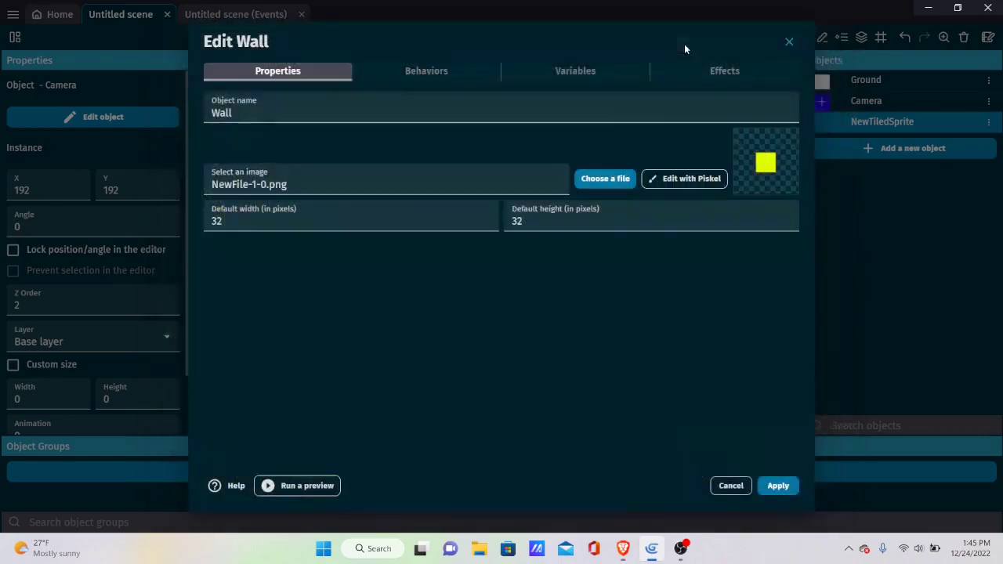
click(779, 484)
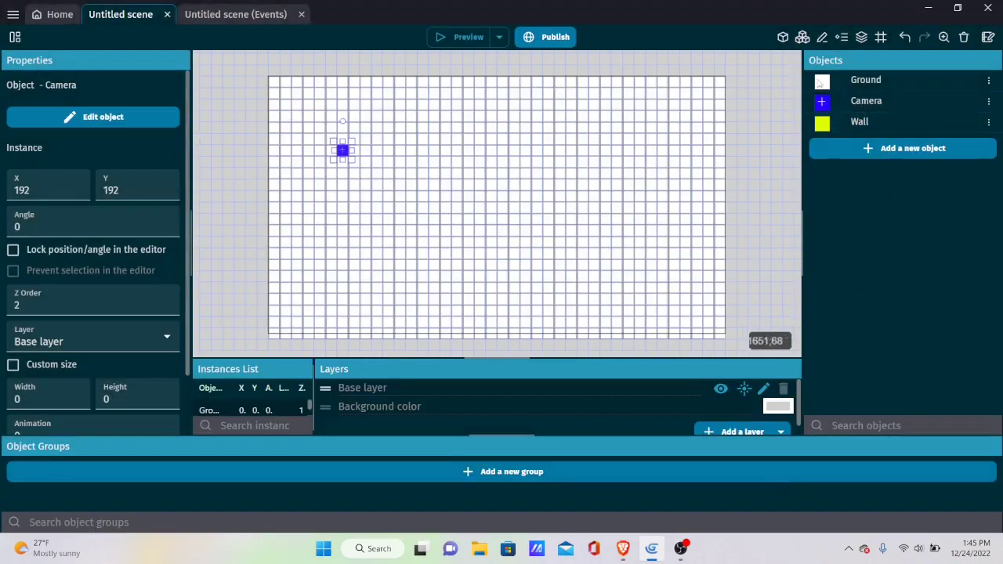
Run a scene preview, close it, and switch to the Untitled scene events sheet
click(463, 37)
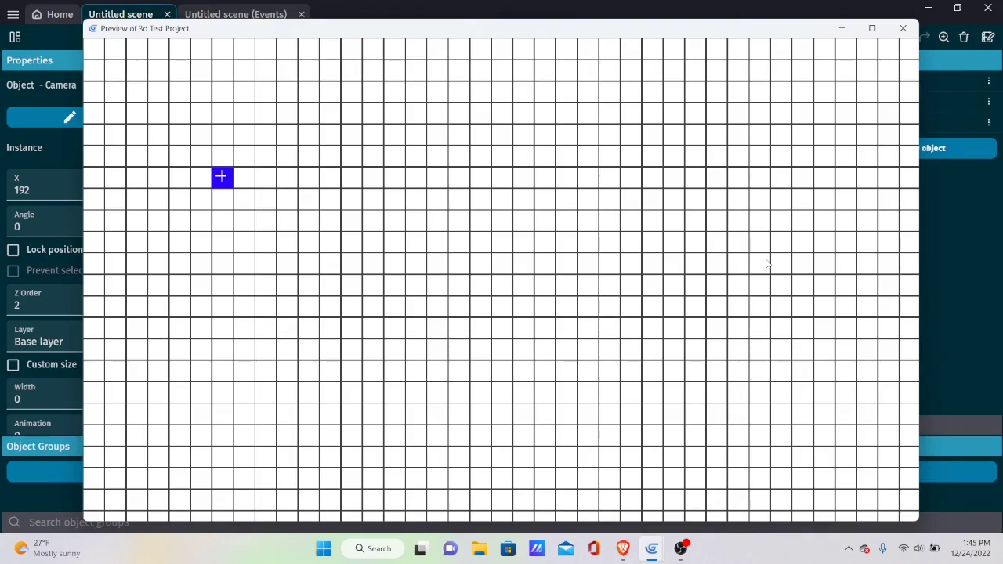
click(907, 27)
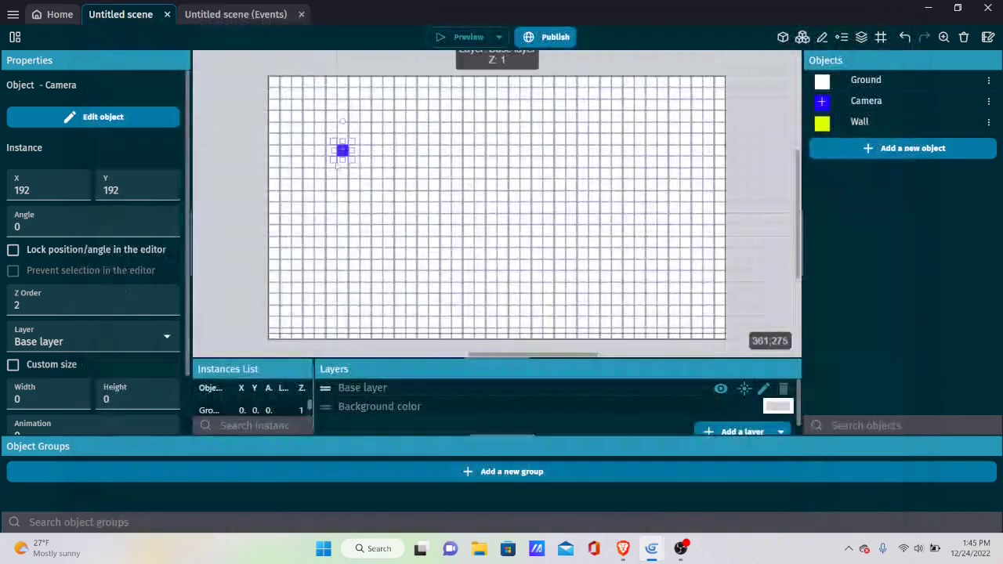
click(235, 22)
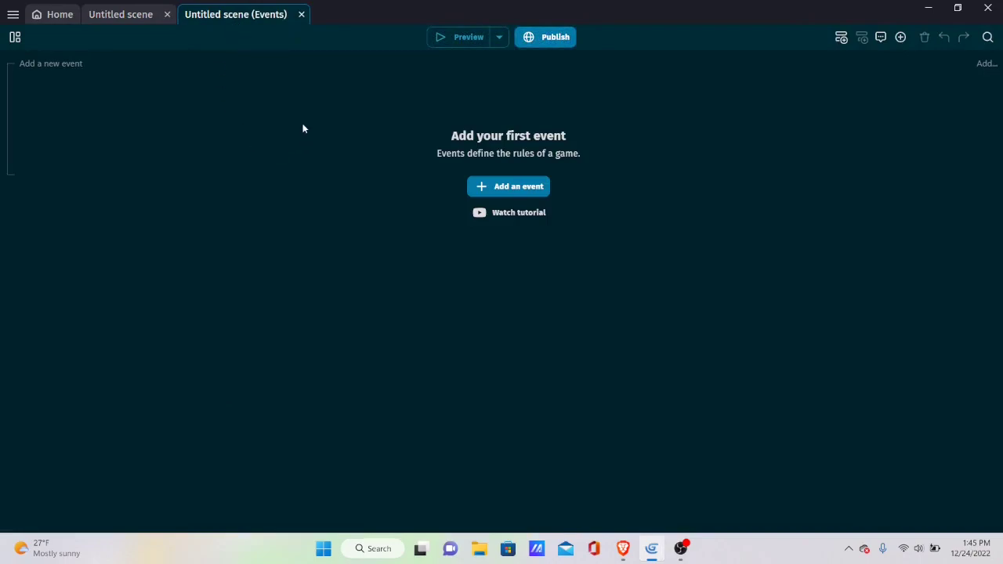
Add a new empty event and open the Keyboard condition category
click(51, 63)
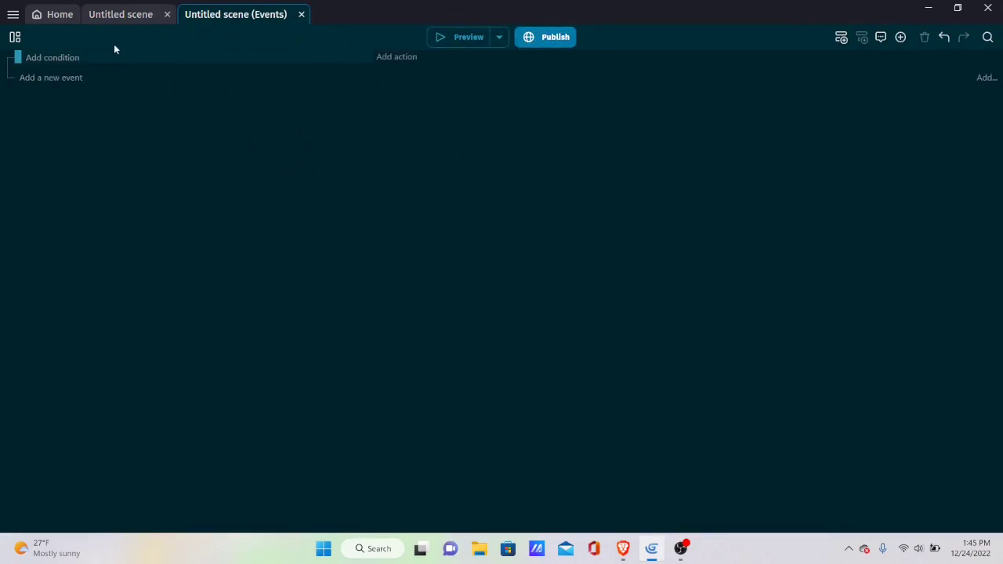
click(63, 59)
click(265, 94)
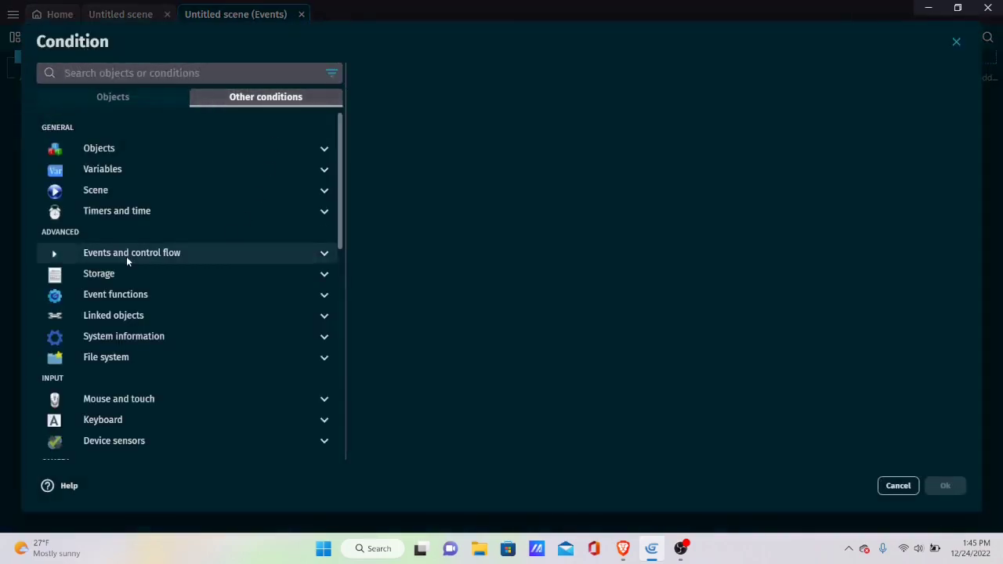
scroll(126, 256, down, 4)
scroll(119, 307, up, 3)
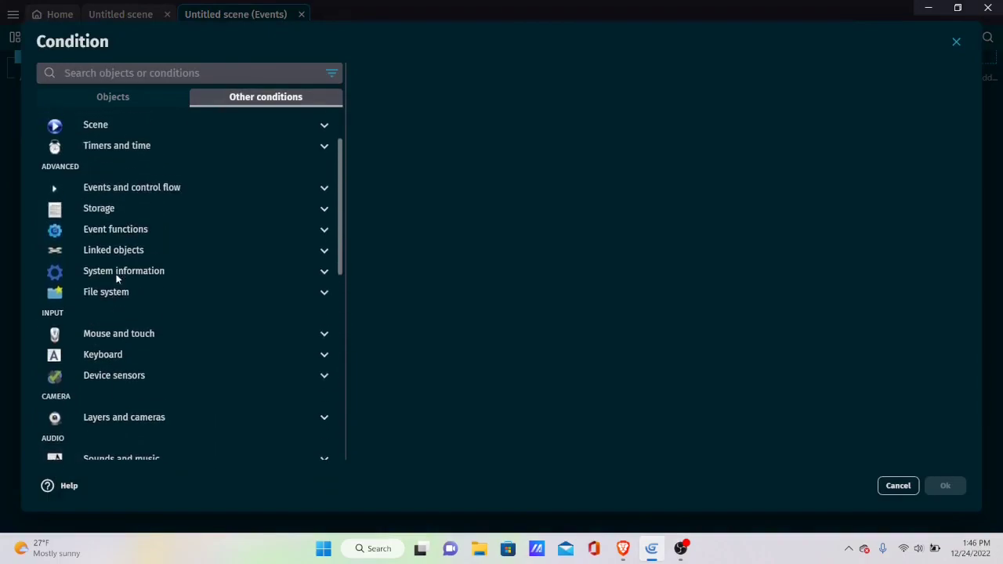
click(118, 356)
Set the condition to Key pressed with key w, confirm it, and start a new action
scroll(141, 376, up, 1)
scroll(153, 364, down, 2)
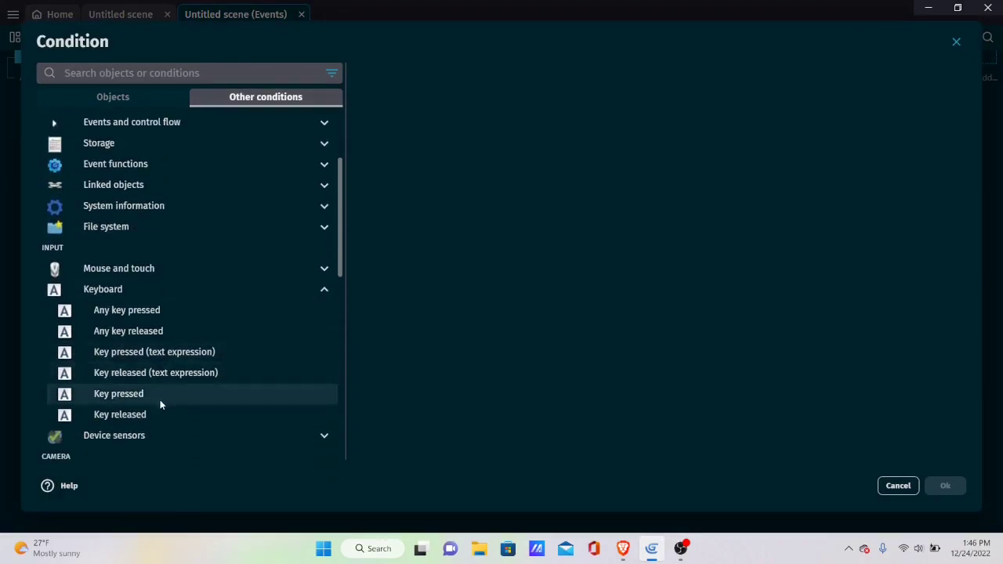
scroll(160, 402, down, 2)
click(158, 329)
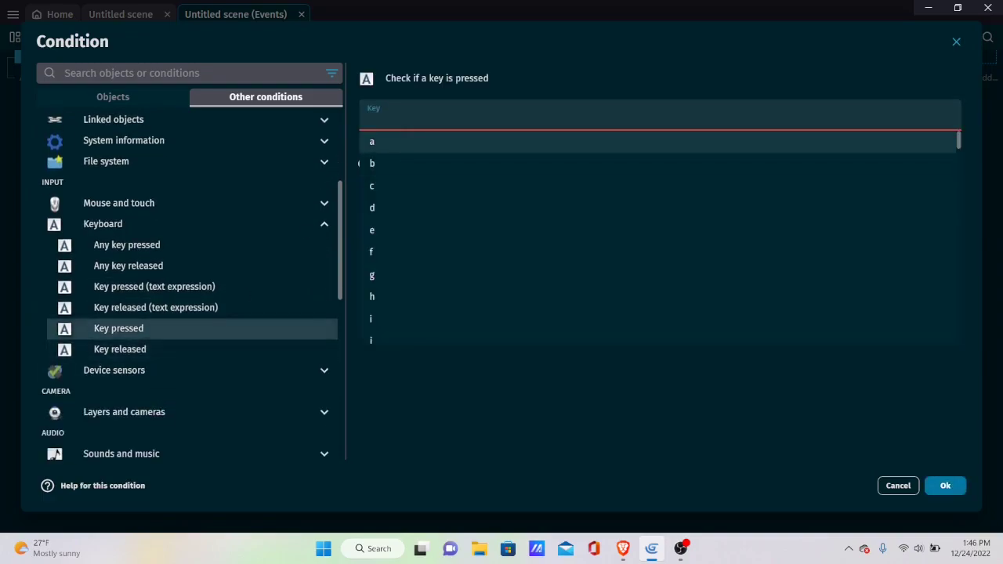
text(w)
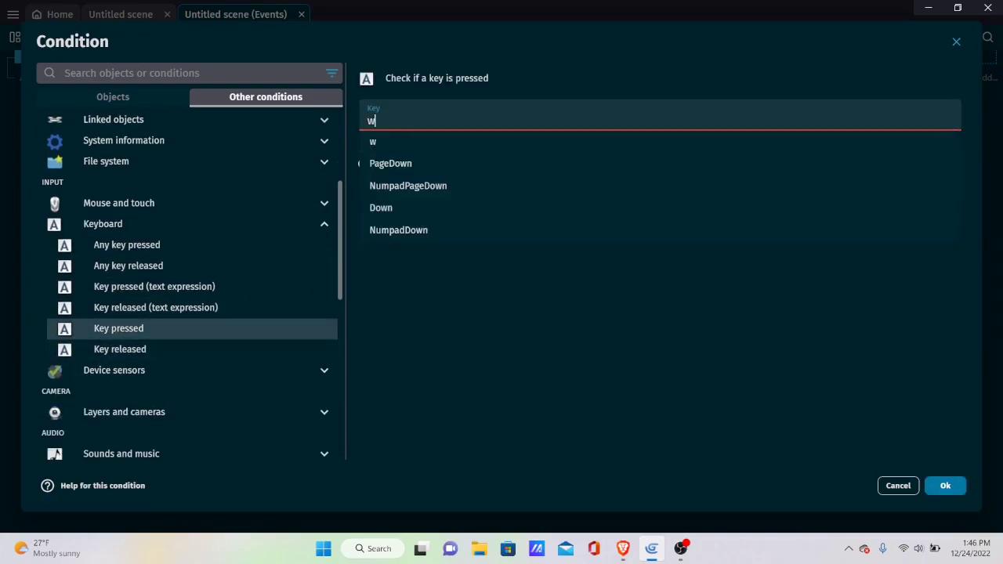
click(399, 146)
click(942, 487)
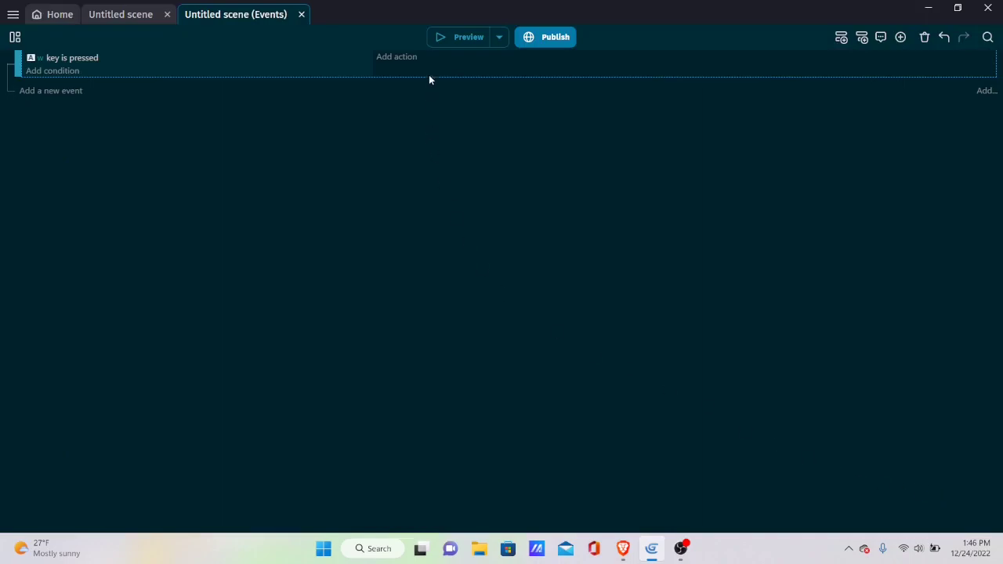
click(400, 55)
Give Camera an Add a force (angle) action at Camera.Angle() with speed 100
click(114, 147)
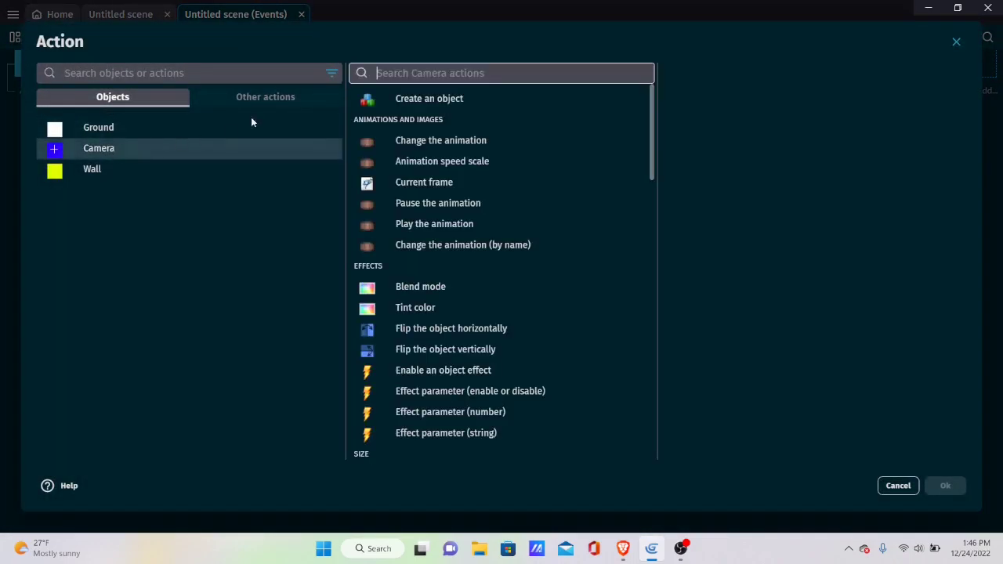
text(add)
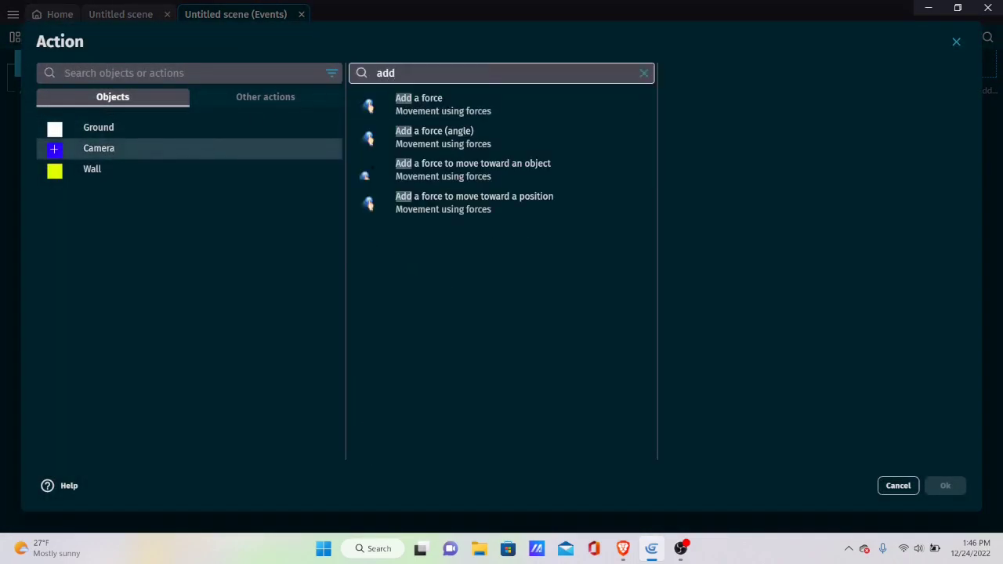
click(484, 133)
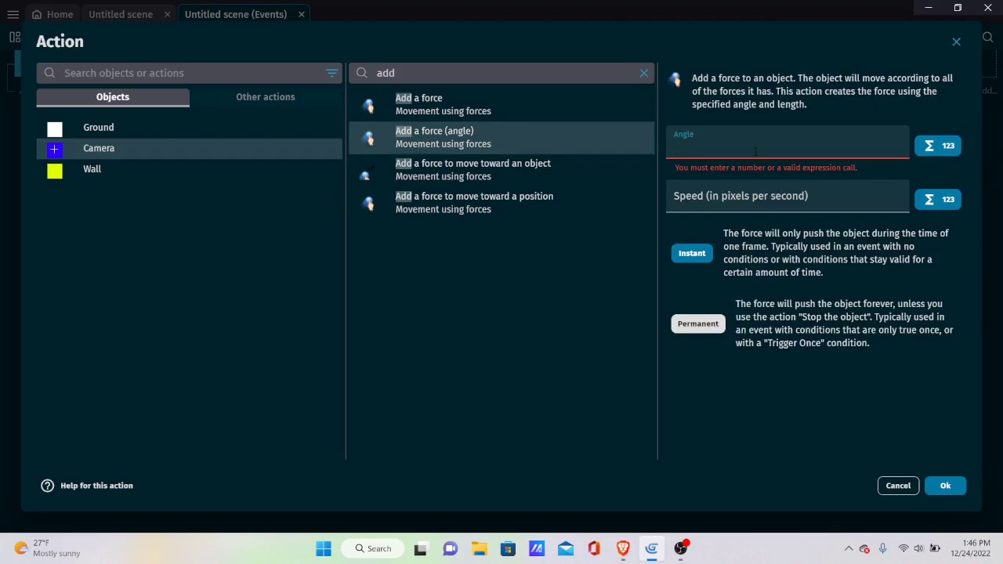
text(Came)
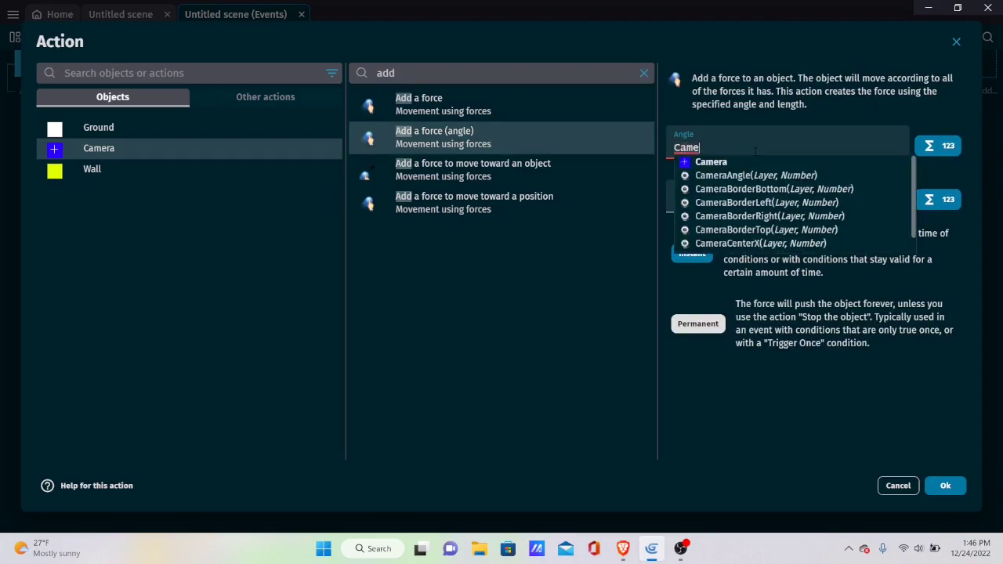
text(ra.Angle)
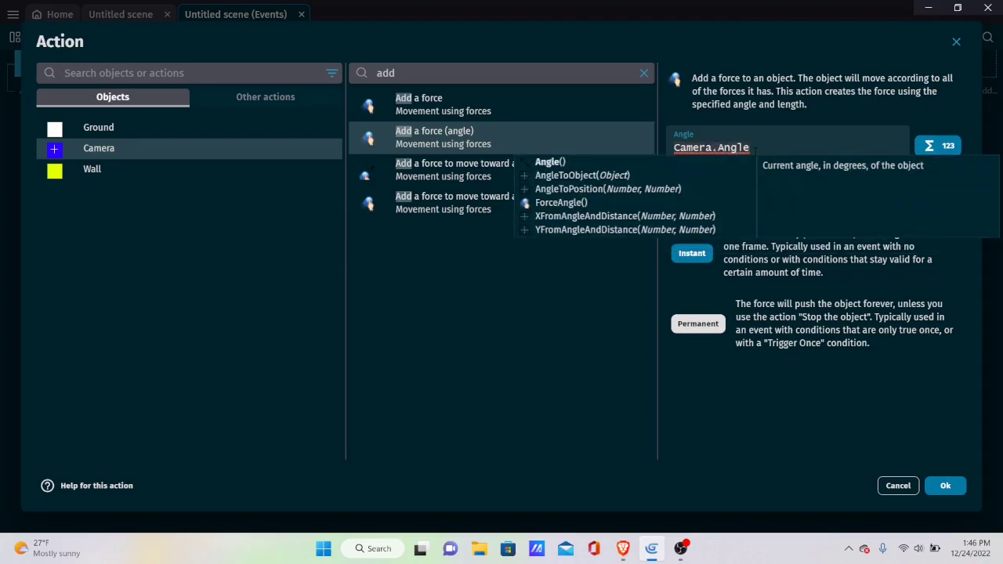
text(())
click(750, 147)
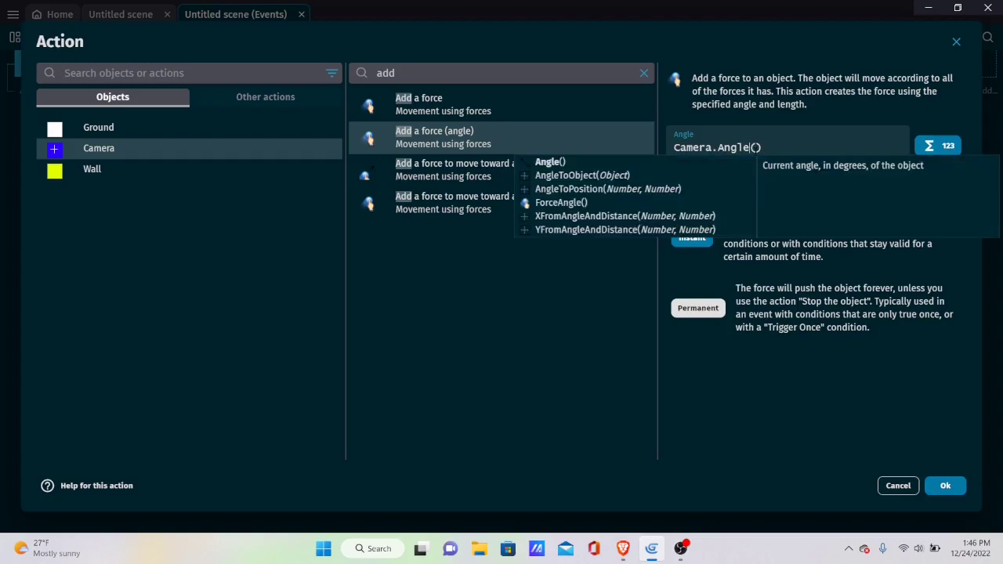
click(785, 382)
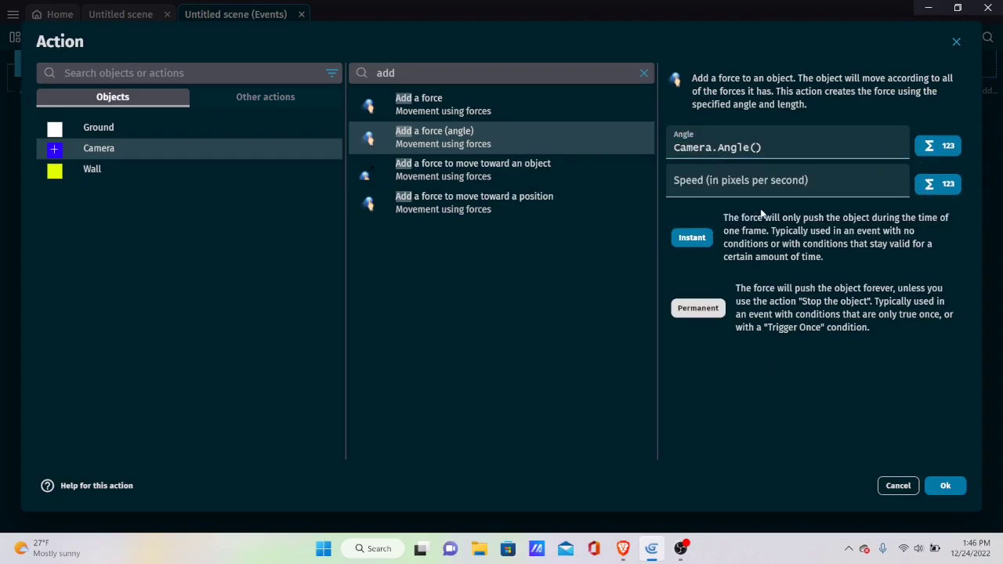
click(738, 182)
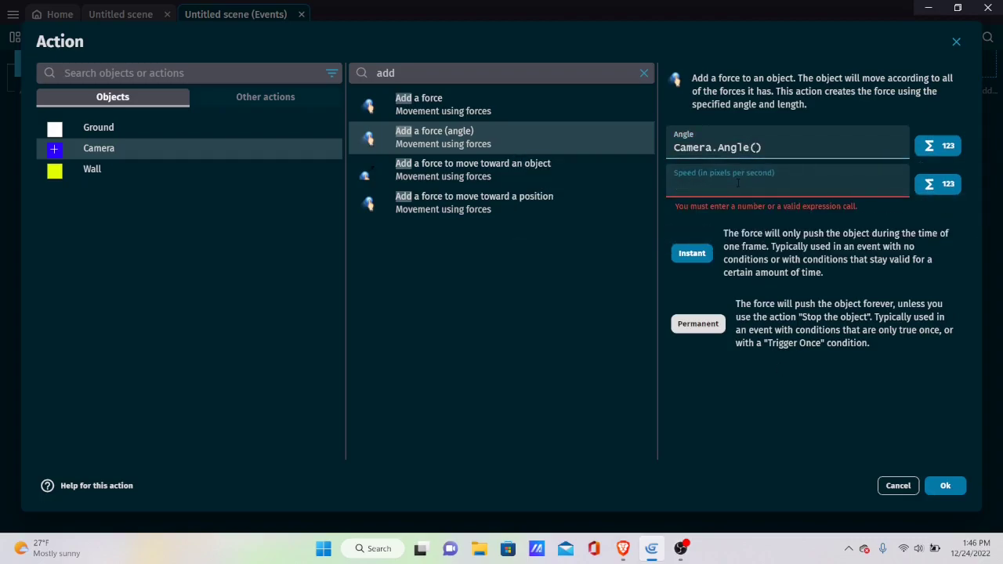
text(100)
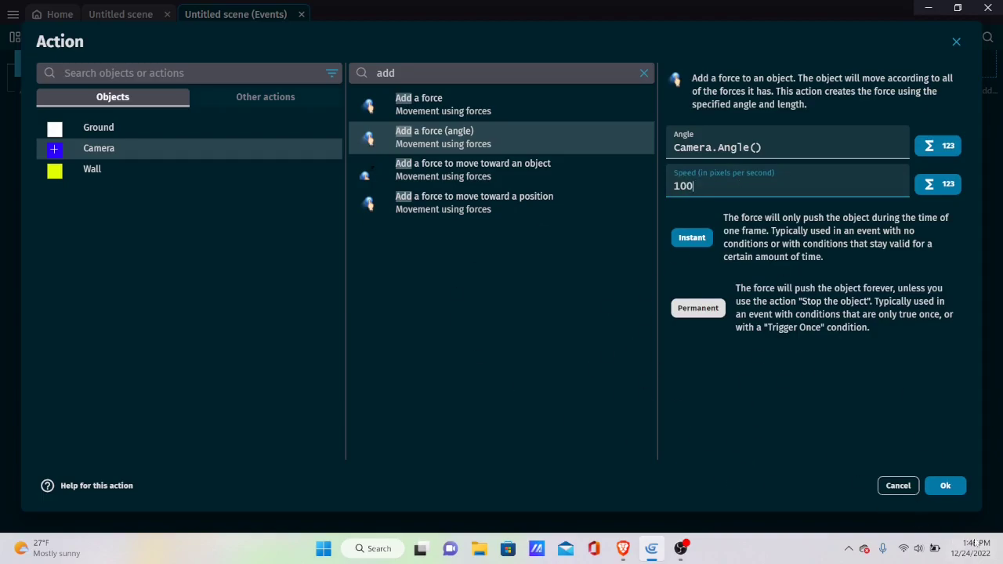
click(946, 486)
Preview the game to test the Camera's movement, then close the preview
click(469, 39)
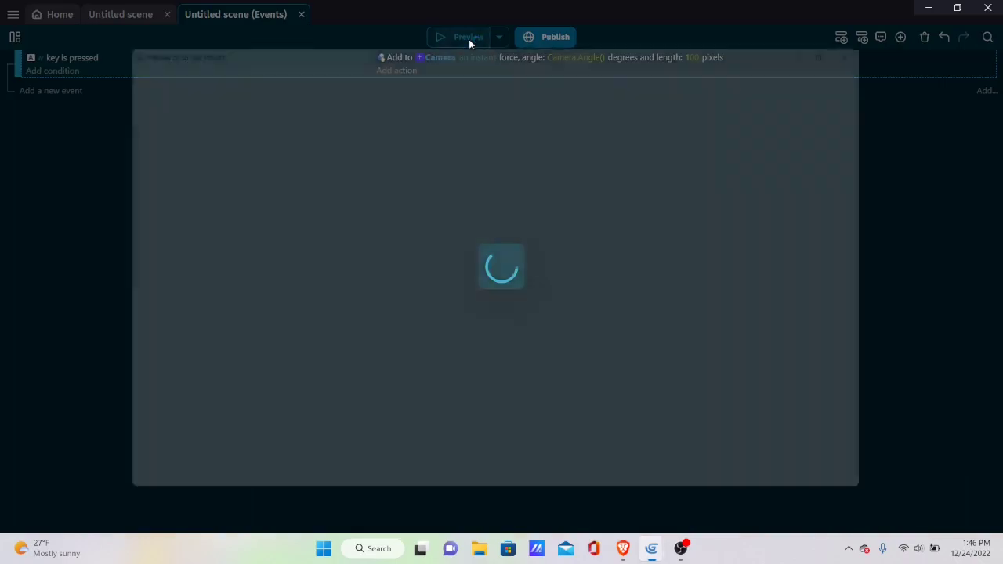
key(Right)
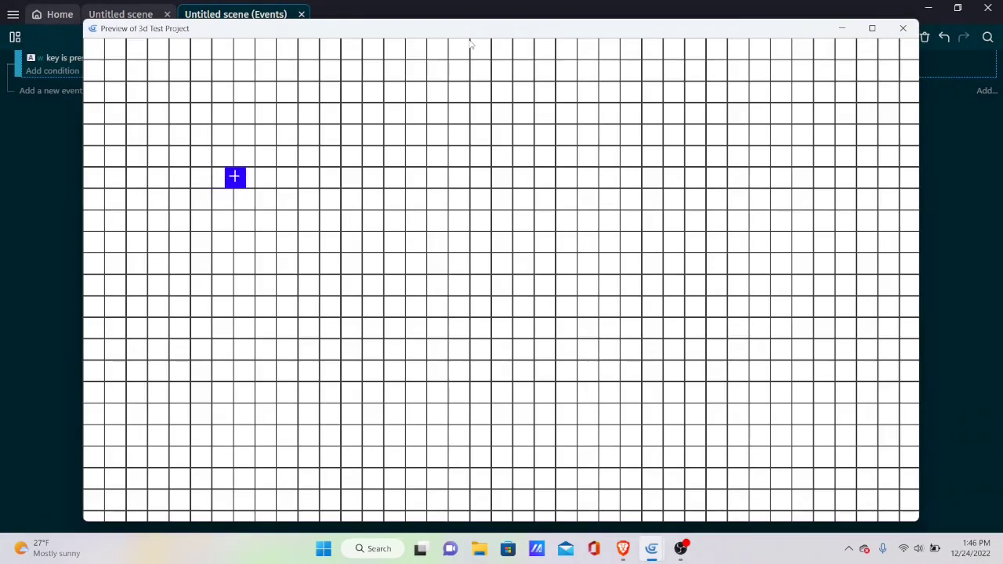
click(903, 28)
Duplicate the w event, changing its key to s and force angle to Camera.Angle() + 180
right_click(148, 68)
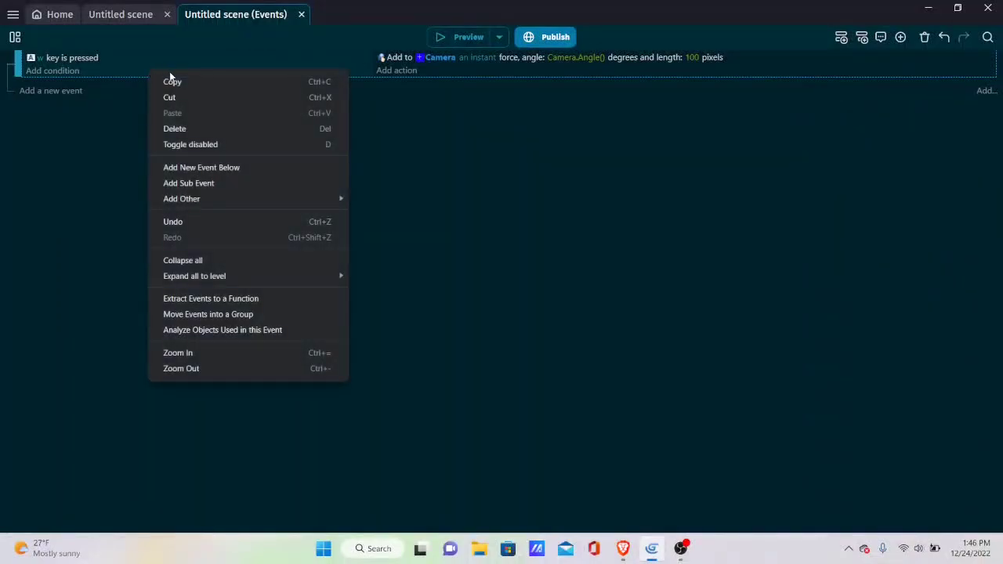
click(167, 81)
right_click(160, 71)
click(208, 113)
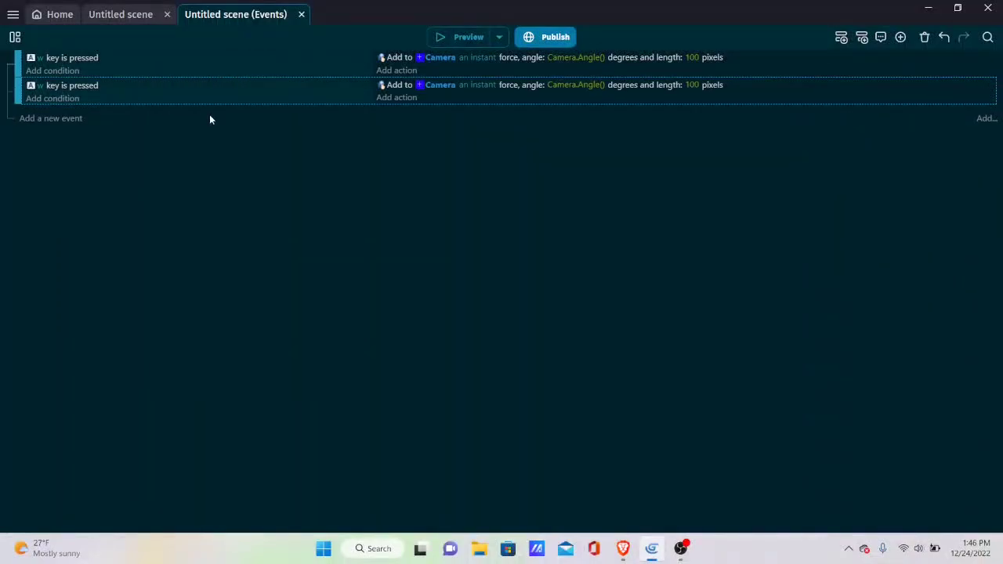
click(42, 84)
click(39, 84)
key(BackSpace)
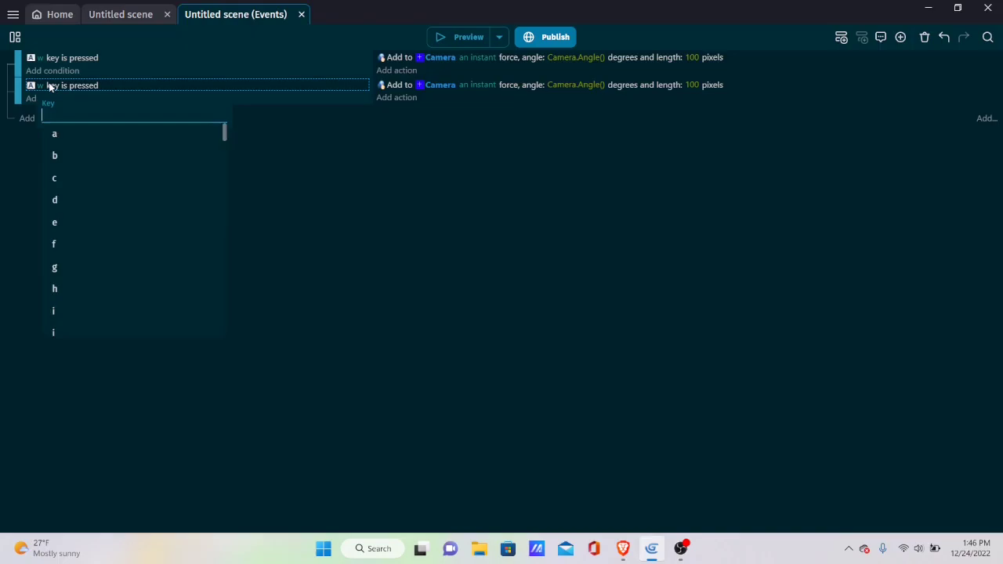
text(s)
click(103, 135)
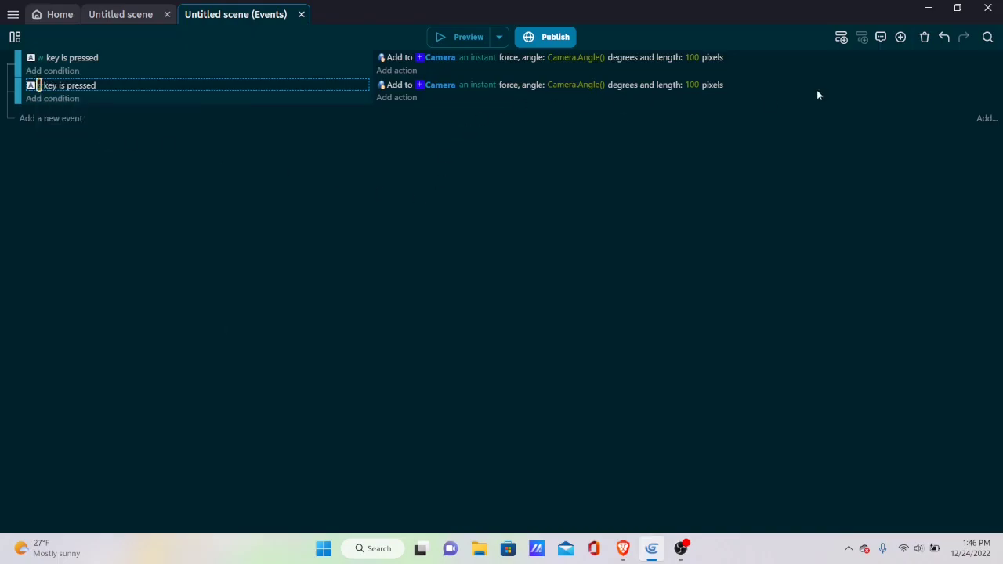
double_click(753, 87)
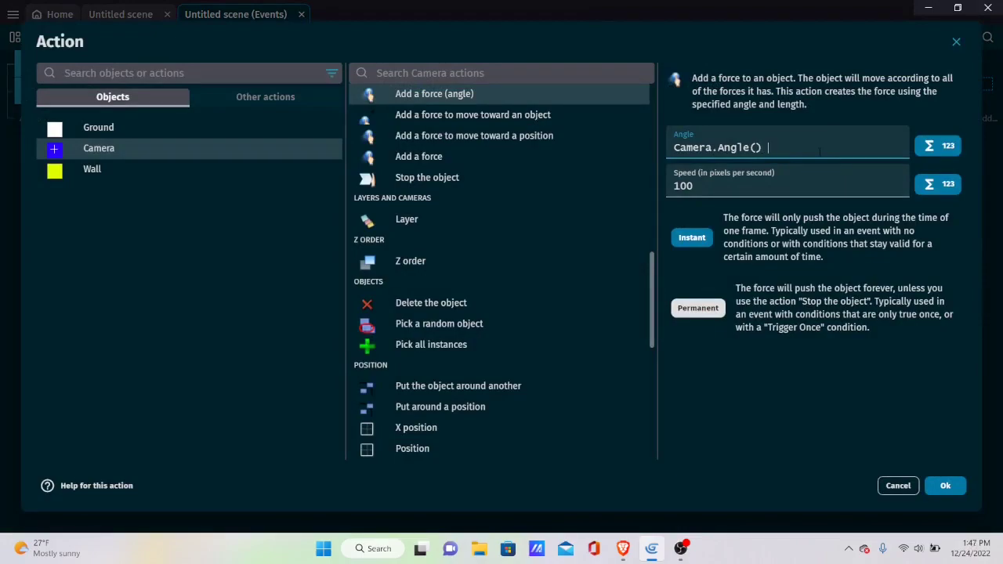
text(+ 180)
click(938, 488)
Preview the game and test moving the Camera back and forth with w and s
click(463, 37)
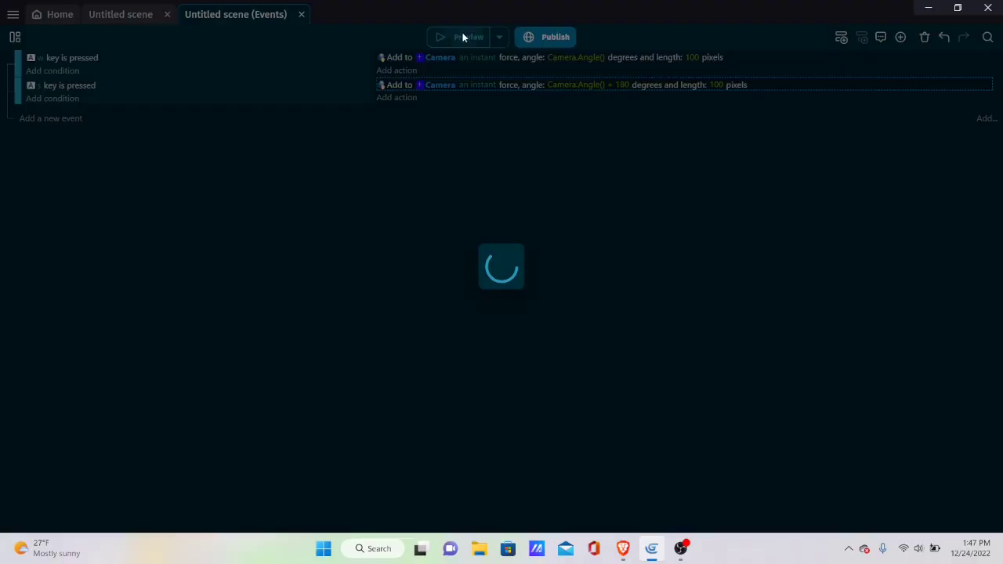
key(w)
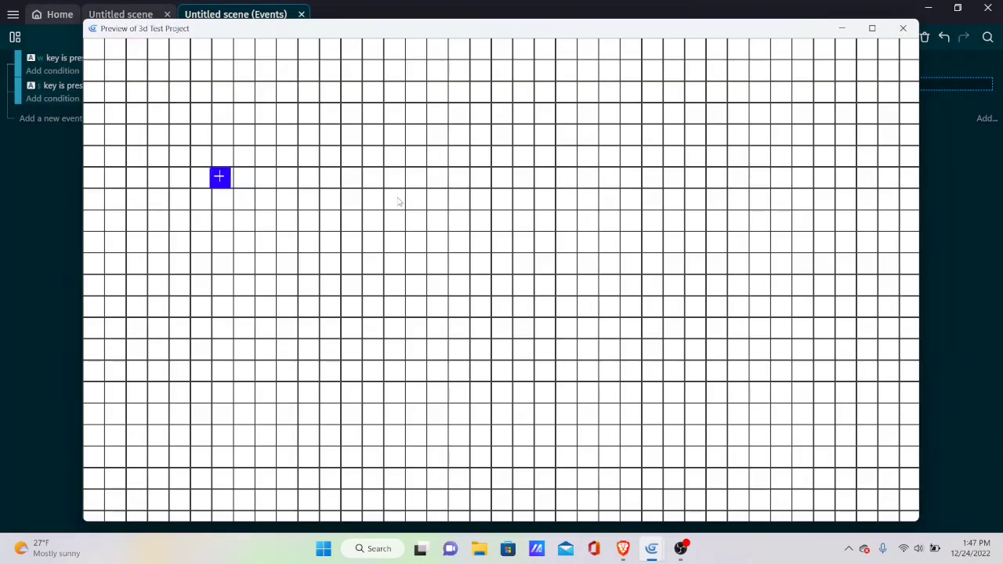
key(s)
key(w)
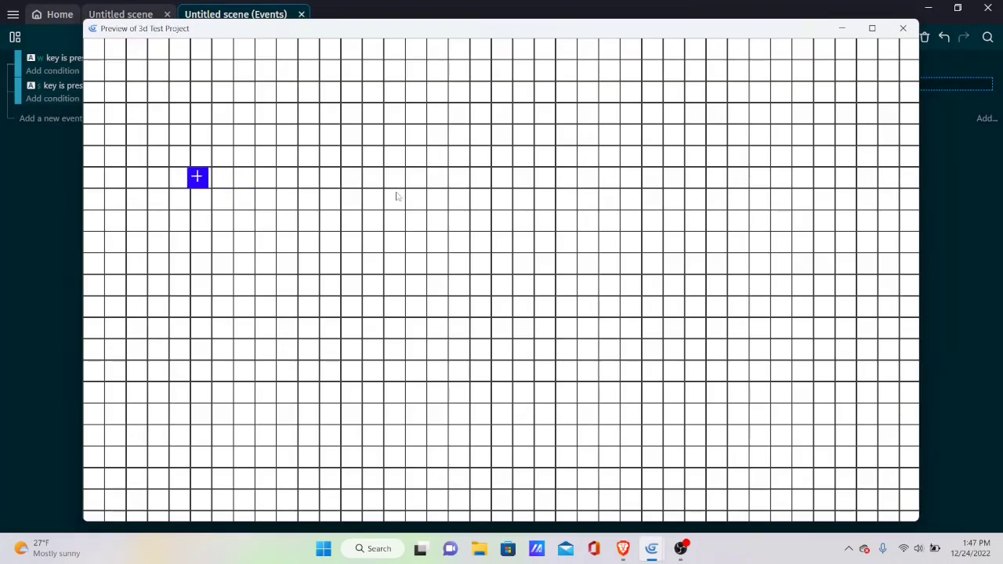
key(s)
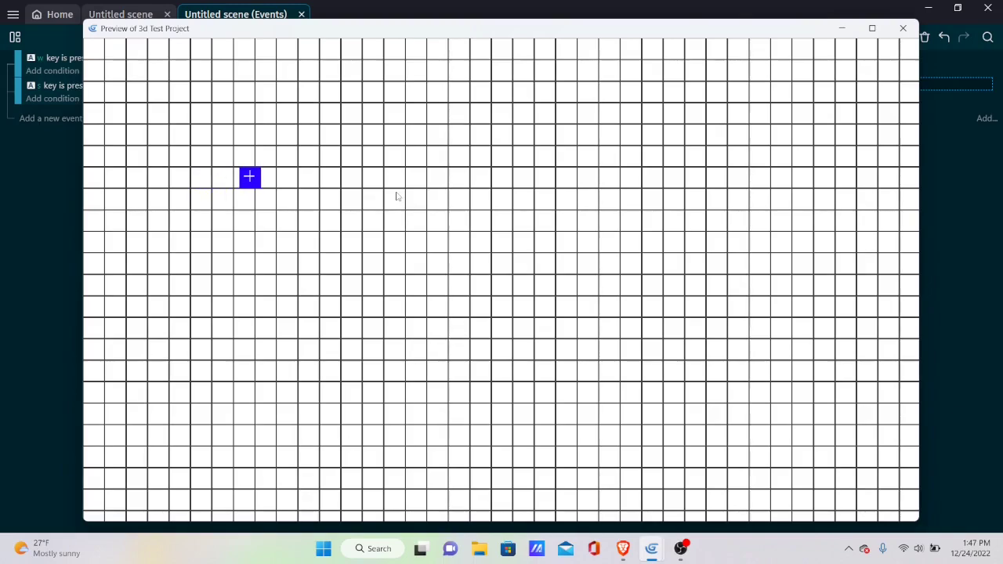
key(s)
click(903, 29)
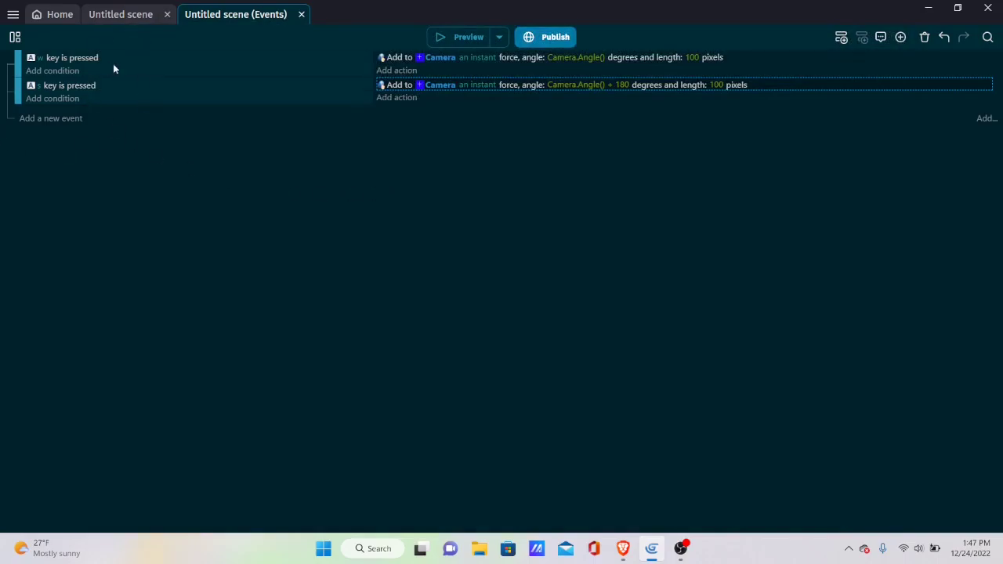
Add a new event with a Keyboard Key pressed condition for the d key
click(69, 117)
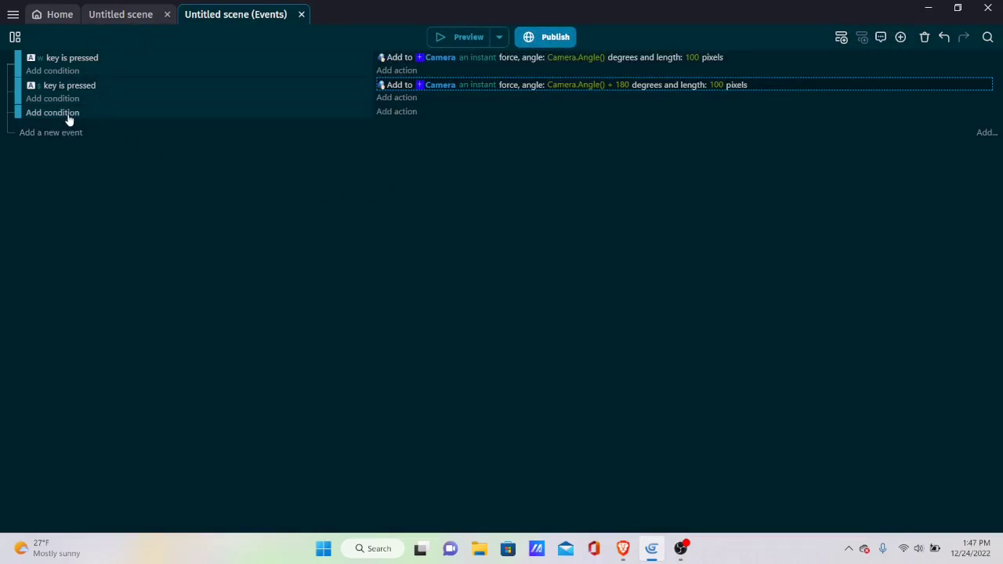
click(67, 113)
click(235, 98)
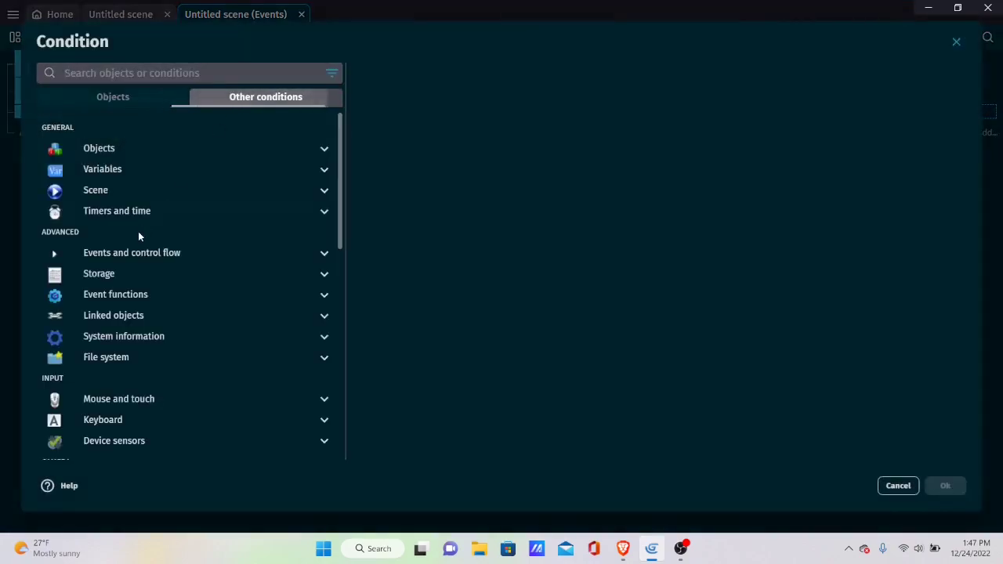
scroll(138, 236, down, 3)
click(125, 161)
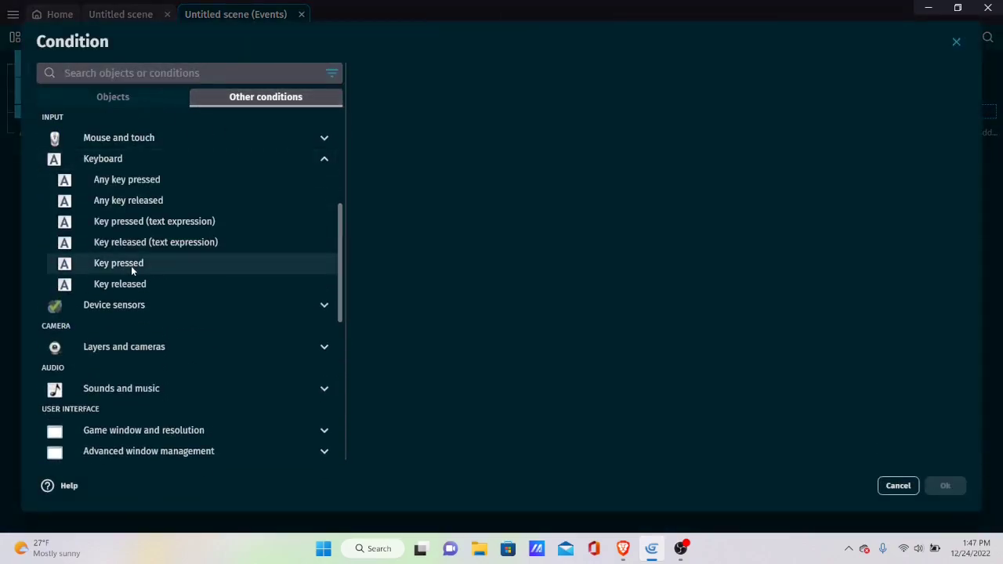
click(131, 265)
text(a)
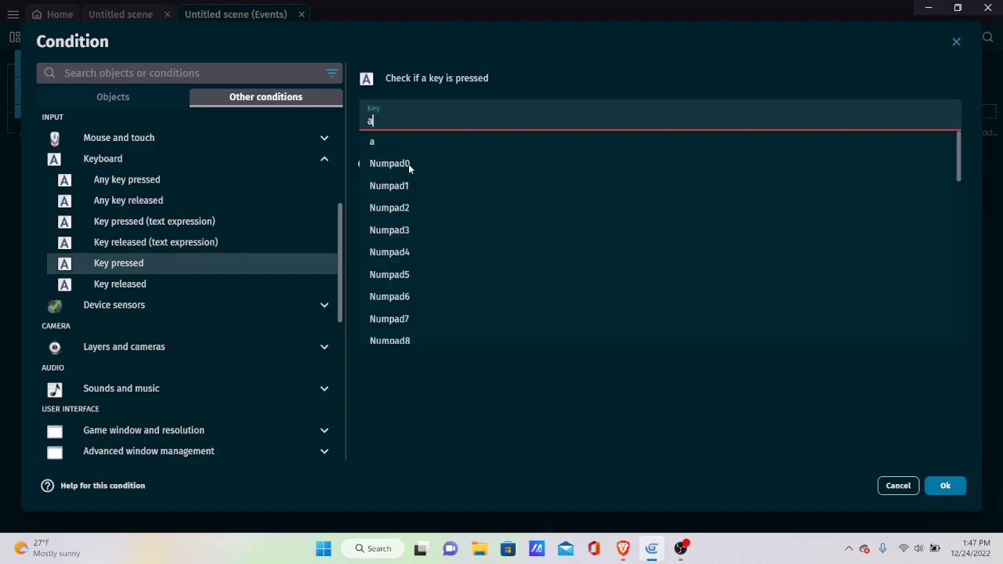
key(BackSpace)
text(d)
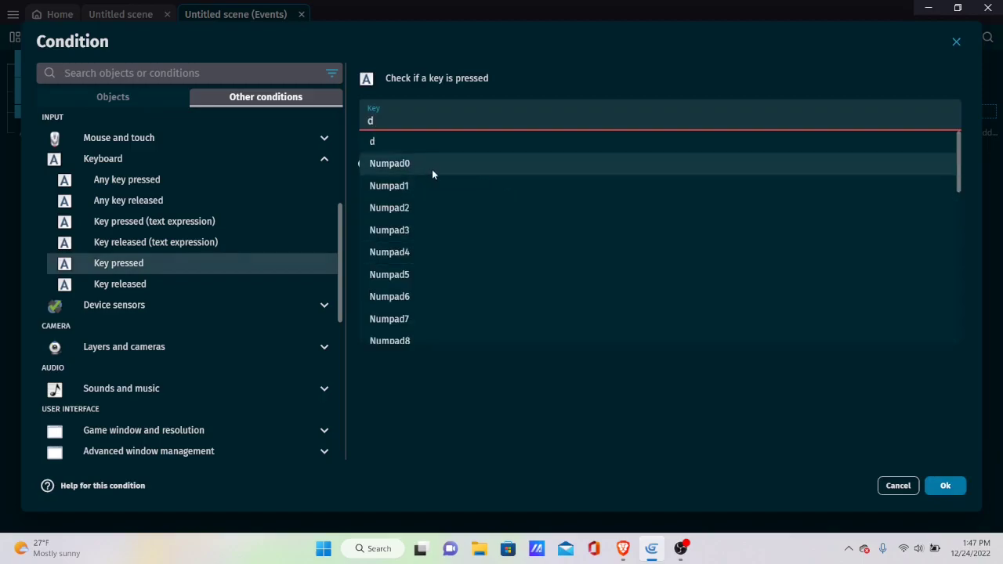
click(579, 209)
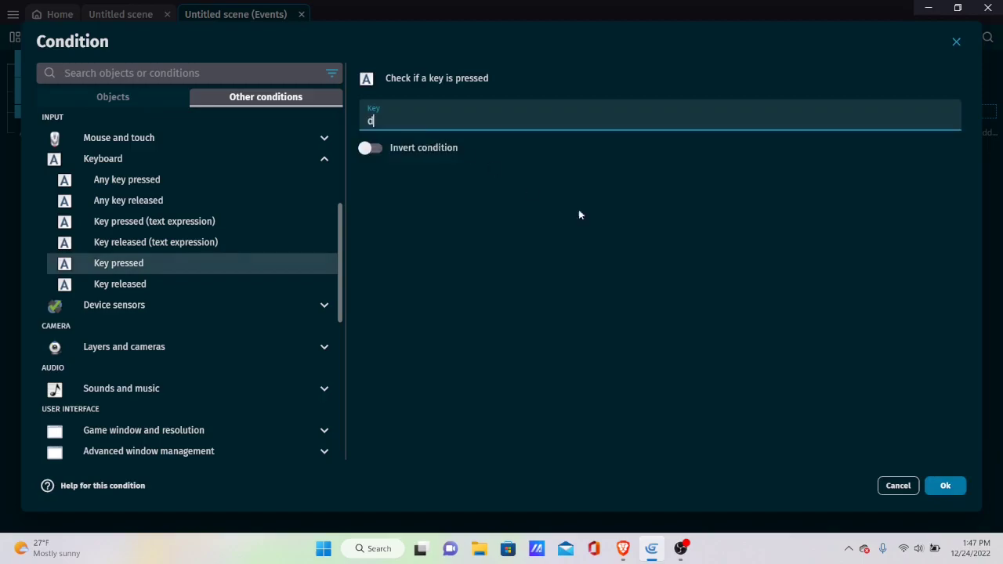
click(943, 486)
Give the d event a Camera Rotate action with angular speed 100 deg/second
click(405, 114)
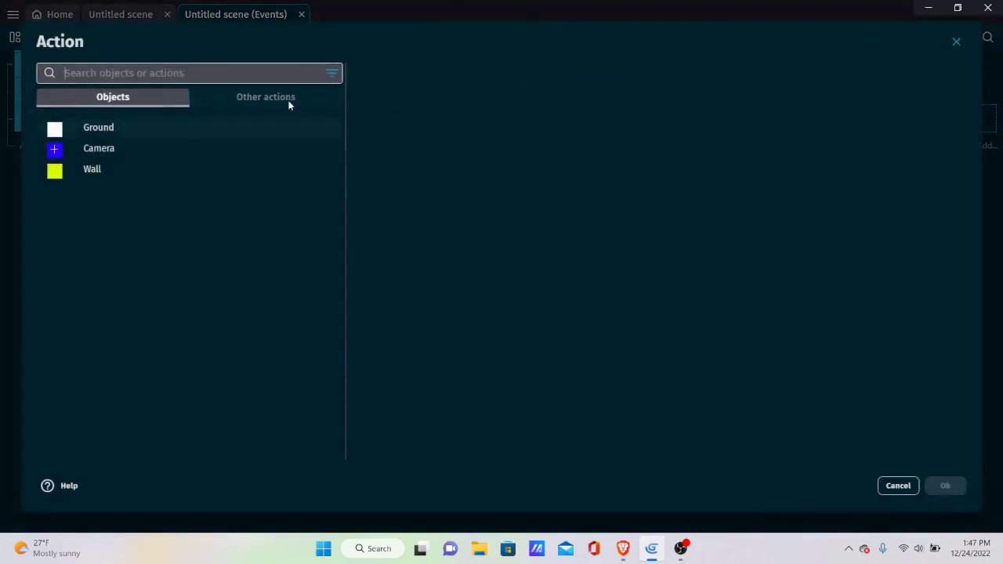
click(86, 148)
text(rotate)
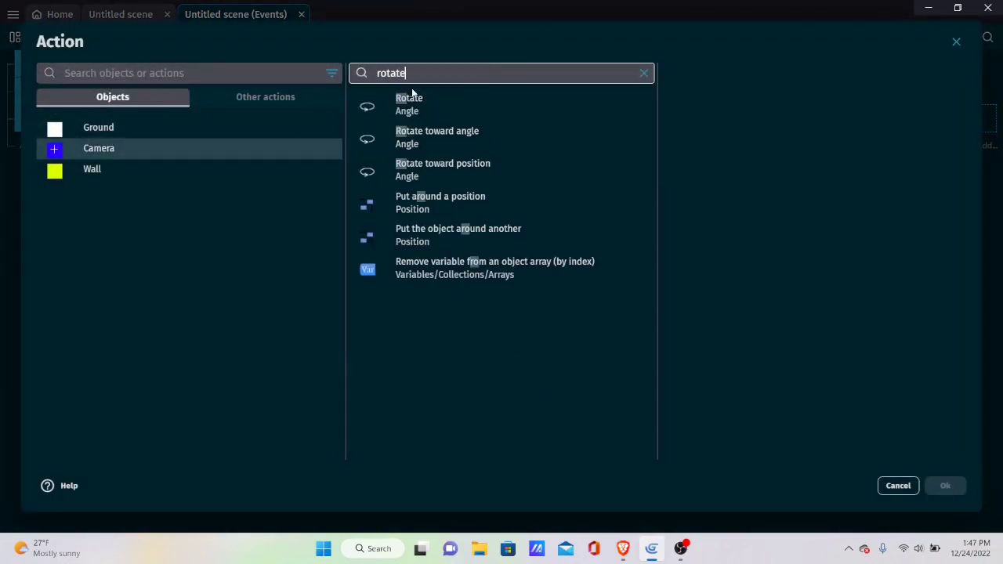
click(449, 117)
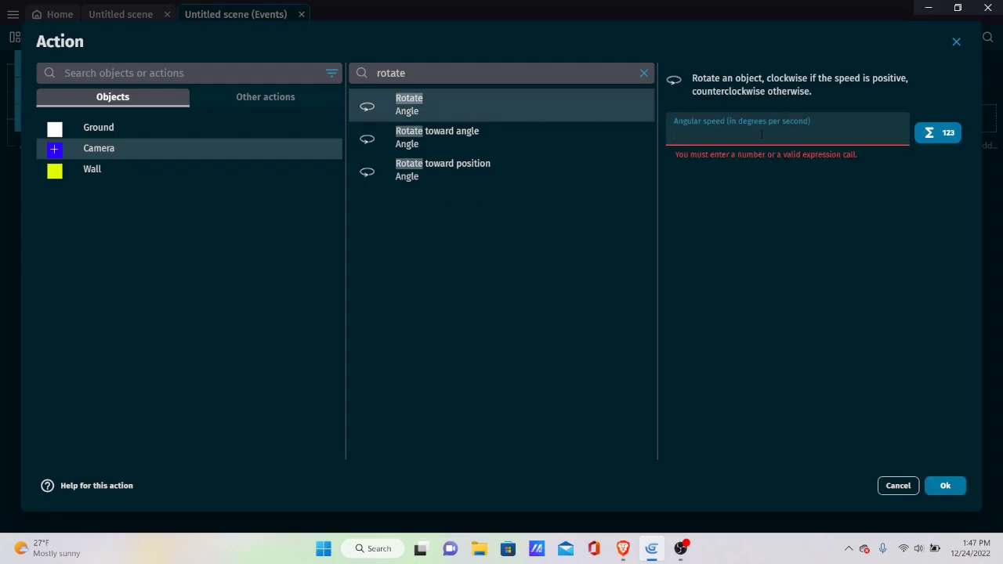
text(1)
key(BackSpace)
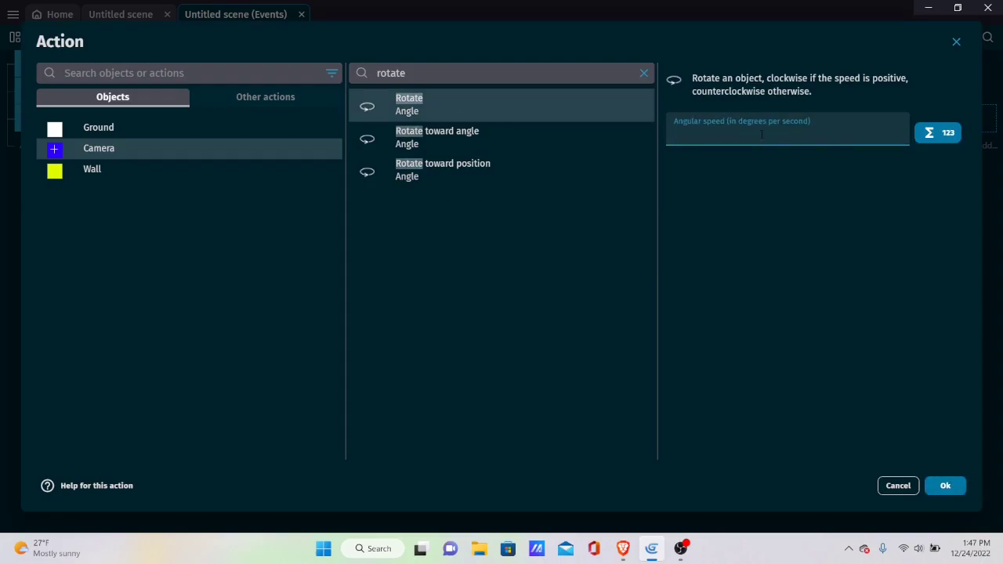
text(-100)
key(BackSpace)
key(BackSpace)
key(BackSpace)
key(BackSpace)
text(100)
click(944, 489)
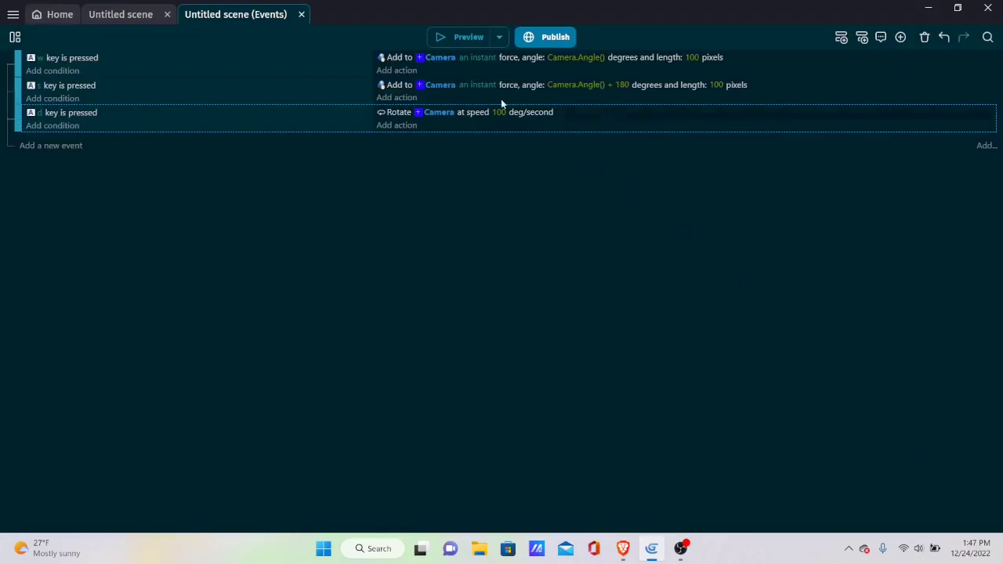
Preview the rotation, then duplicate the d event and change its key to a
click(467, 38)
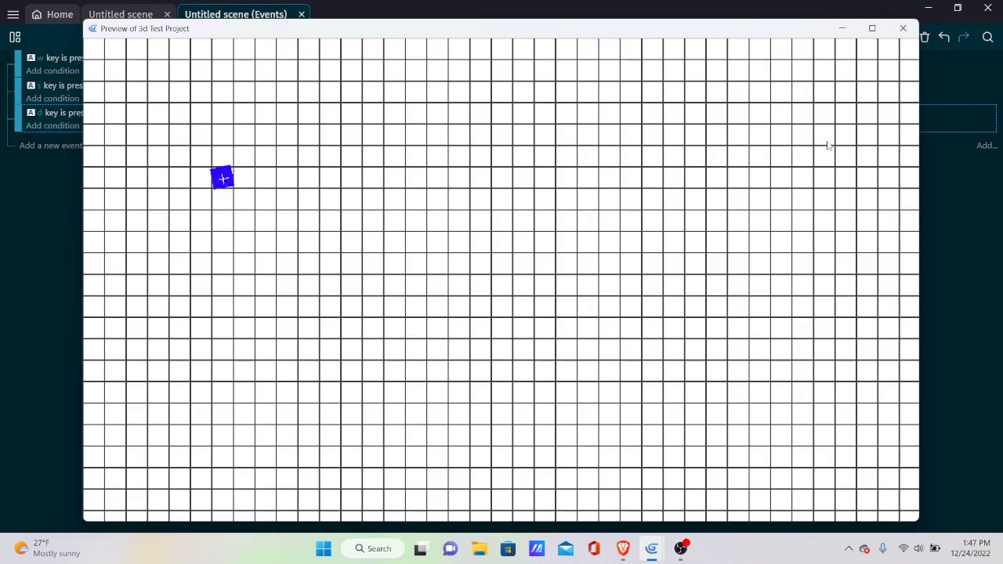
click(903, 29)
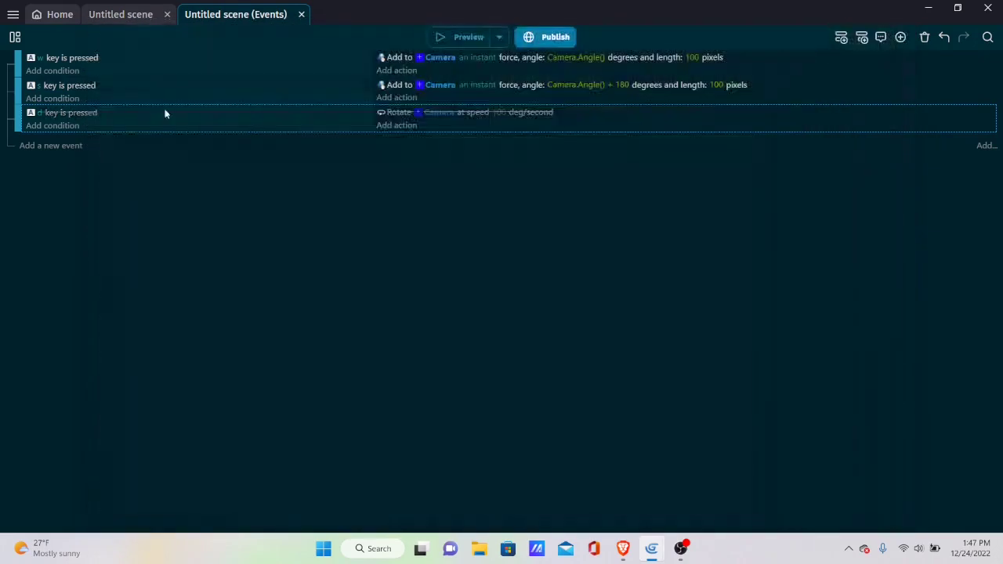
right_click(124, 131)
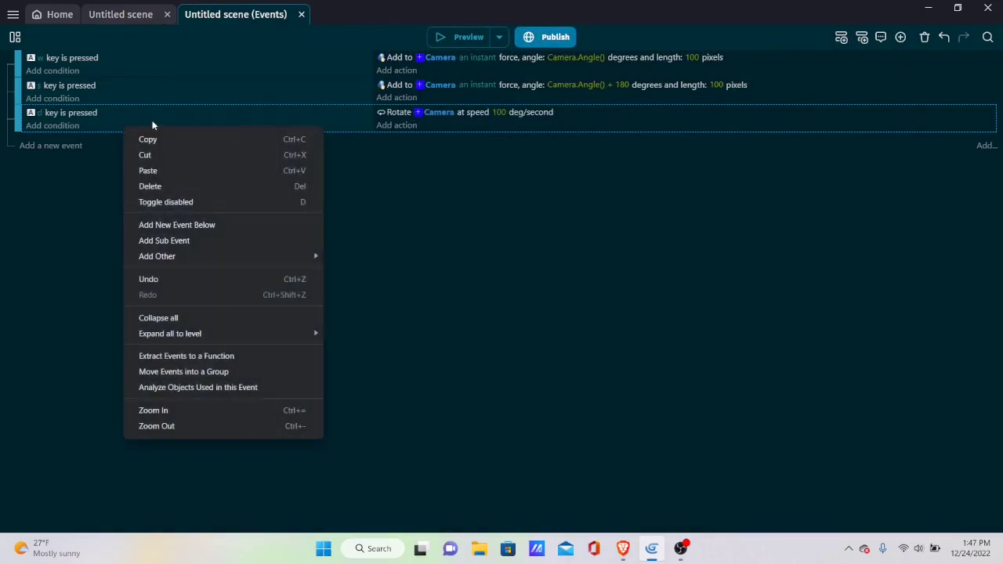
click(153, 143)
right_click(130, 130)
click(161, 167)
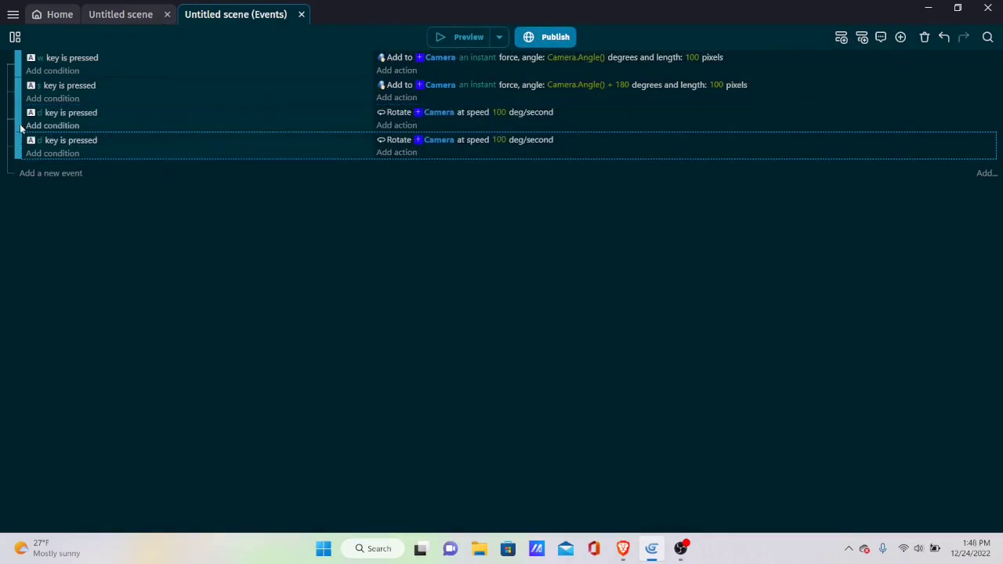
click(41, 142)
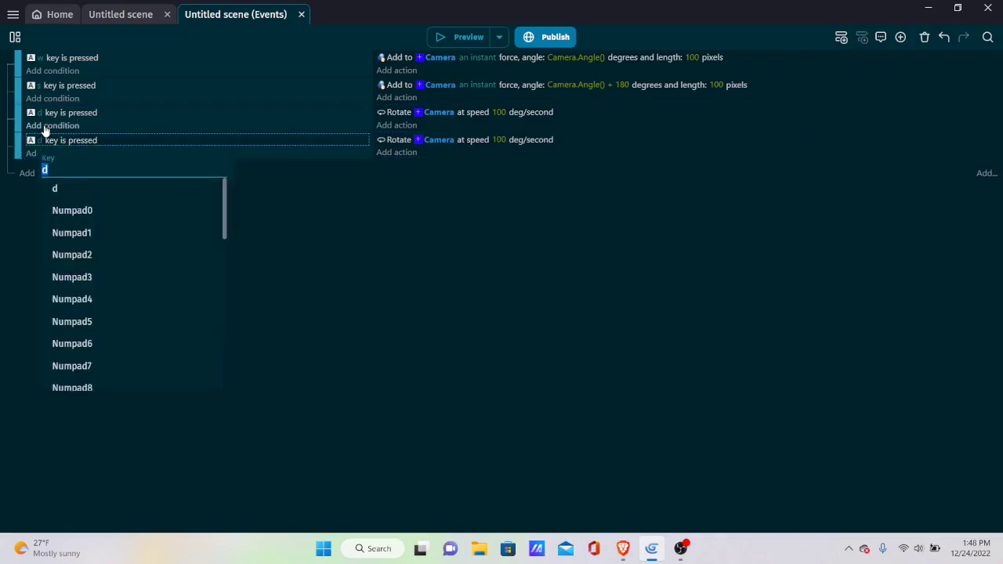
text(a)
click(519, 224)
Set the duplicated Rotate action's angular speed to -100 deg/second
click(609, 148)
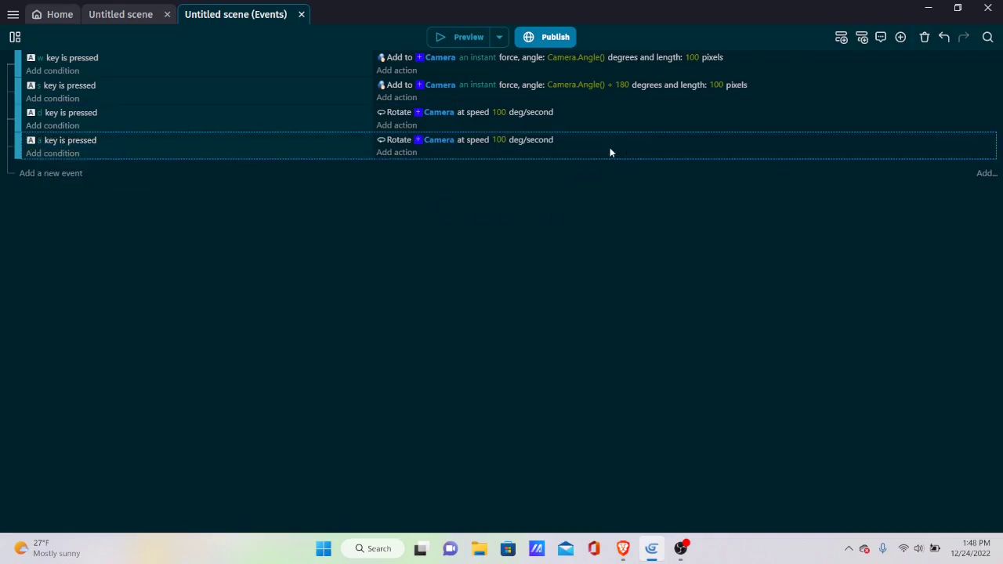
double_click(582, 147)
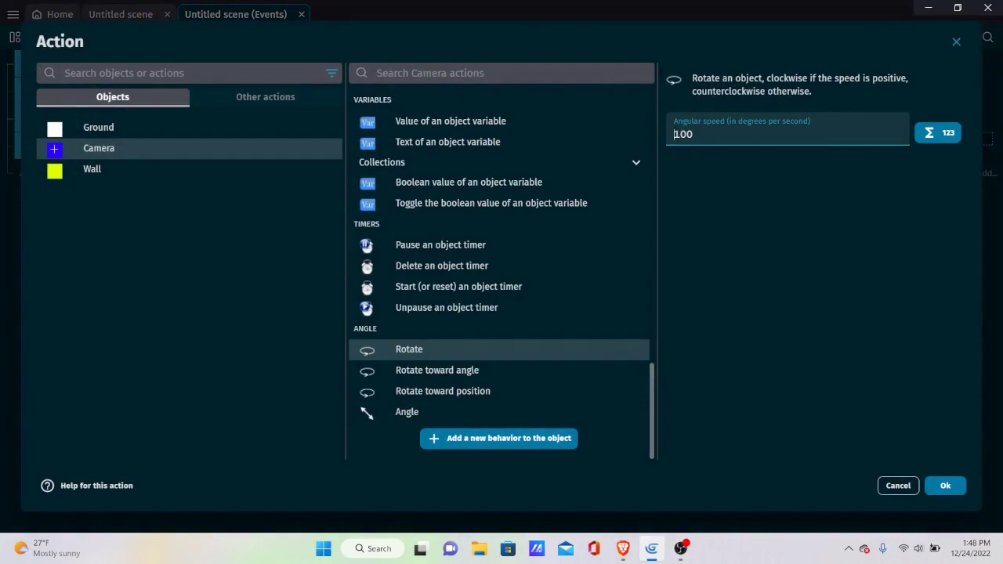
text(-)
click(946, 486)
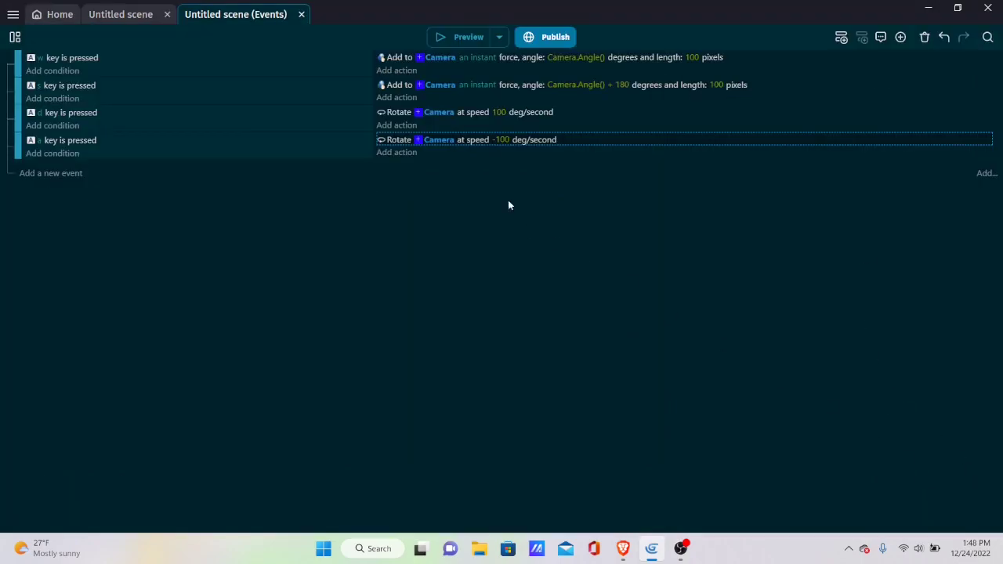
Preview the game and drive the Camera around the grid with the w, s and d keys
click(455, 36)
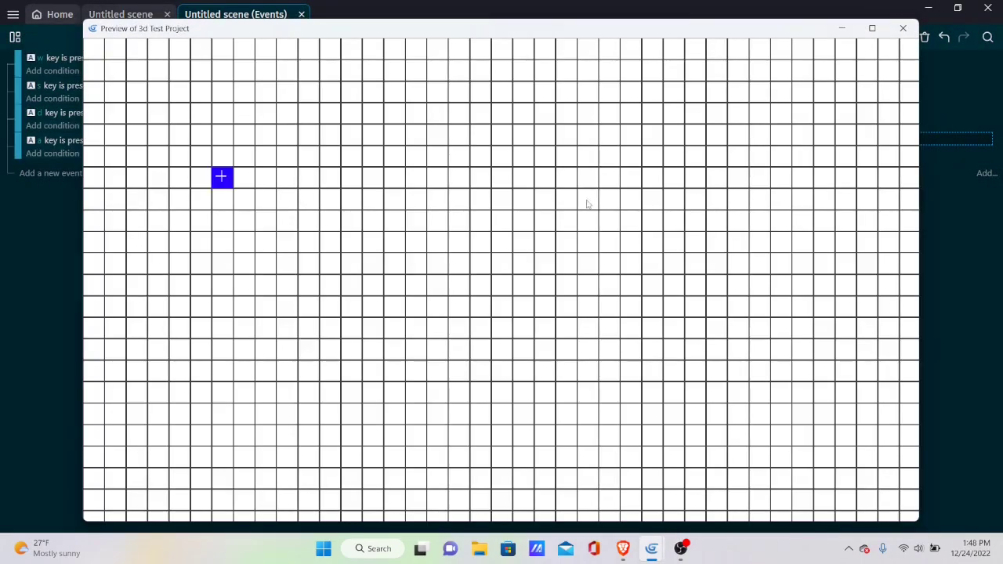
key(d)
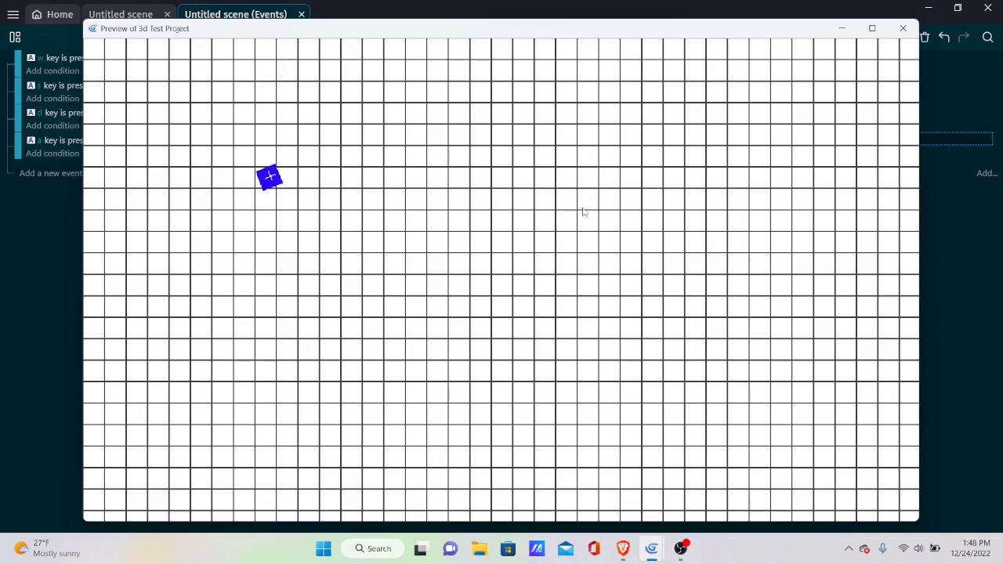
key(s)
key(s)
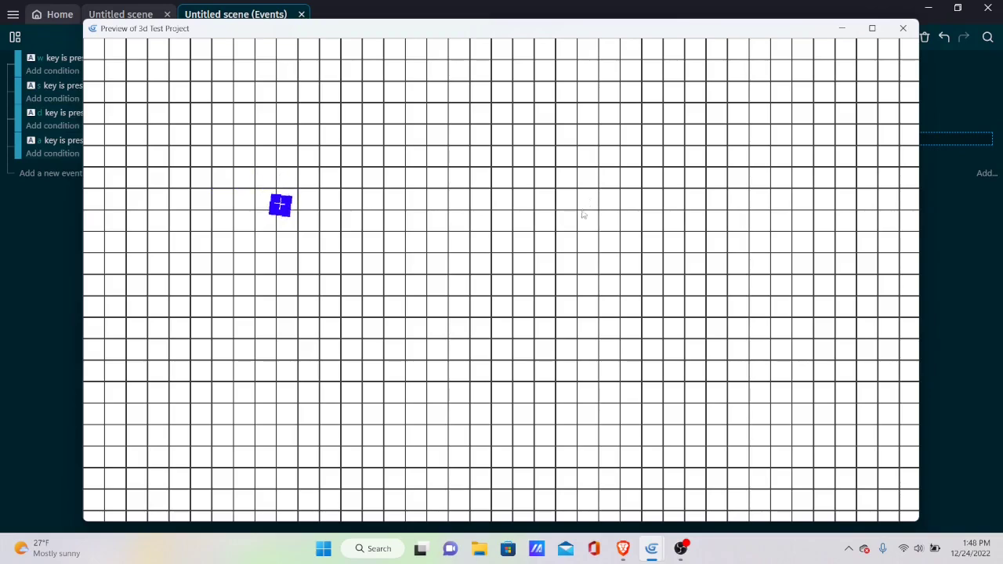
key(d)
key(s)
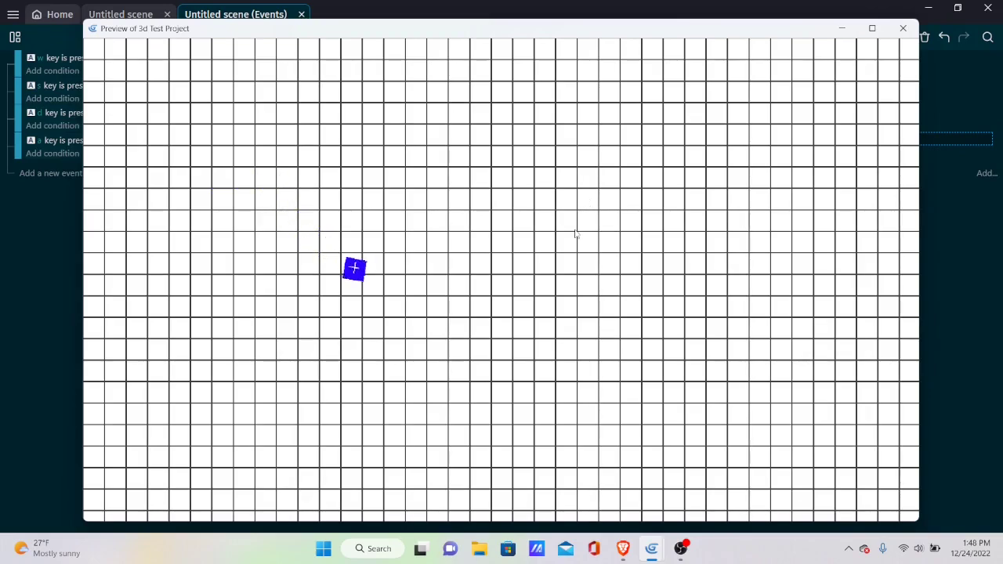
key(w)
key(d)
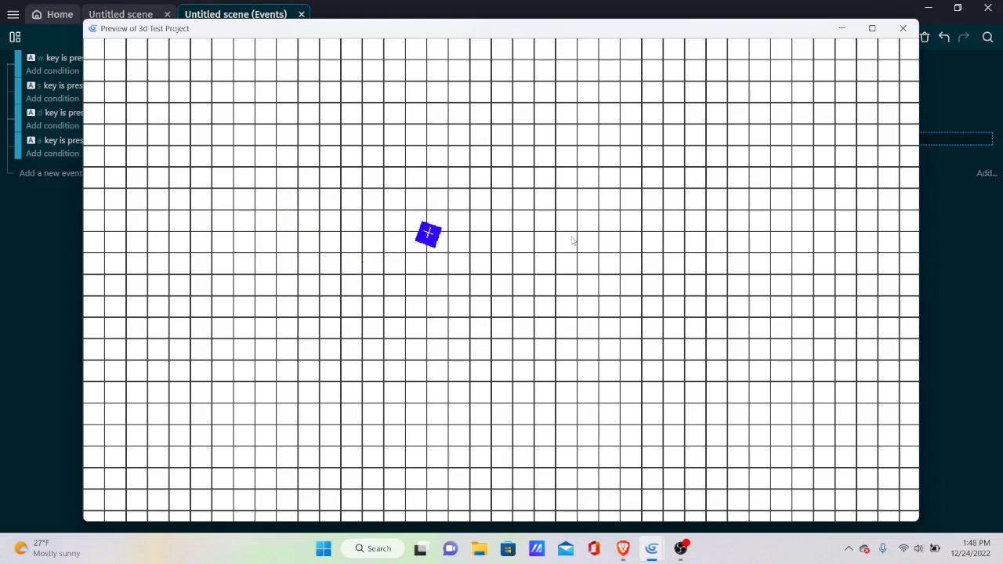
key(s)
key(w)
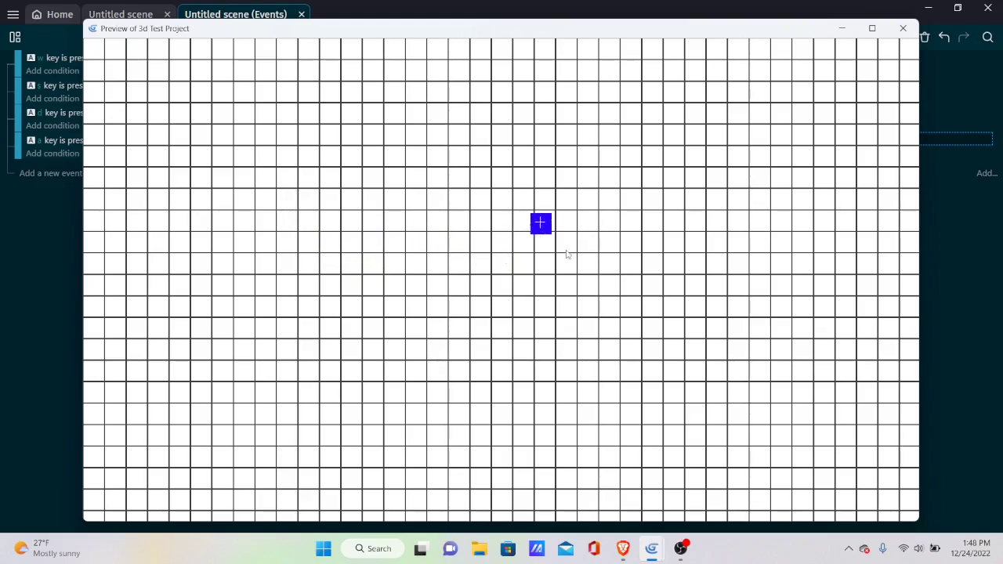
key(s)
key(s)
click(911, 29)
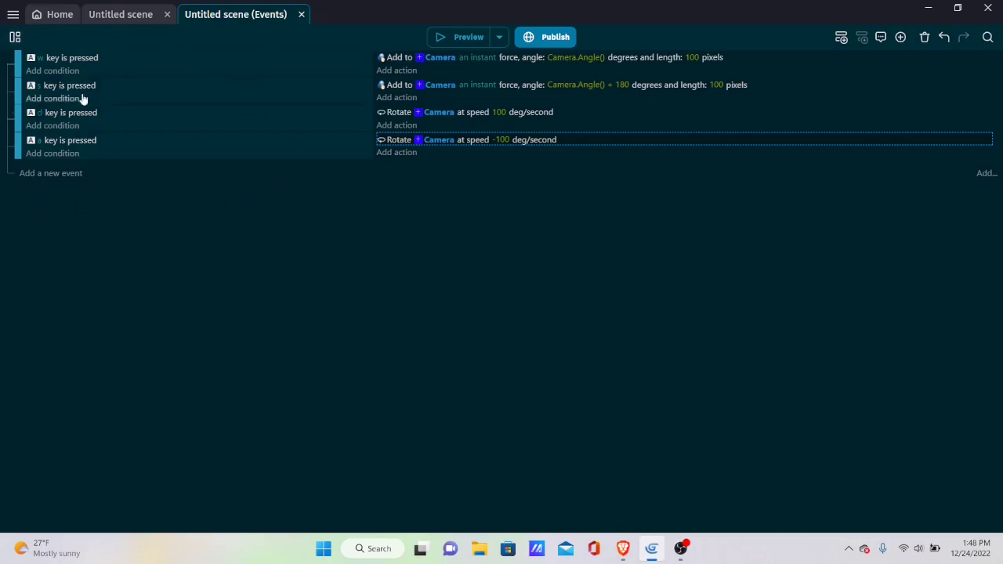
Import WithThreeJS0.6.3.json from the 3d Tutorial Assets folder via the Project Manager's extension search
click(16, 37)
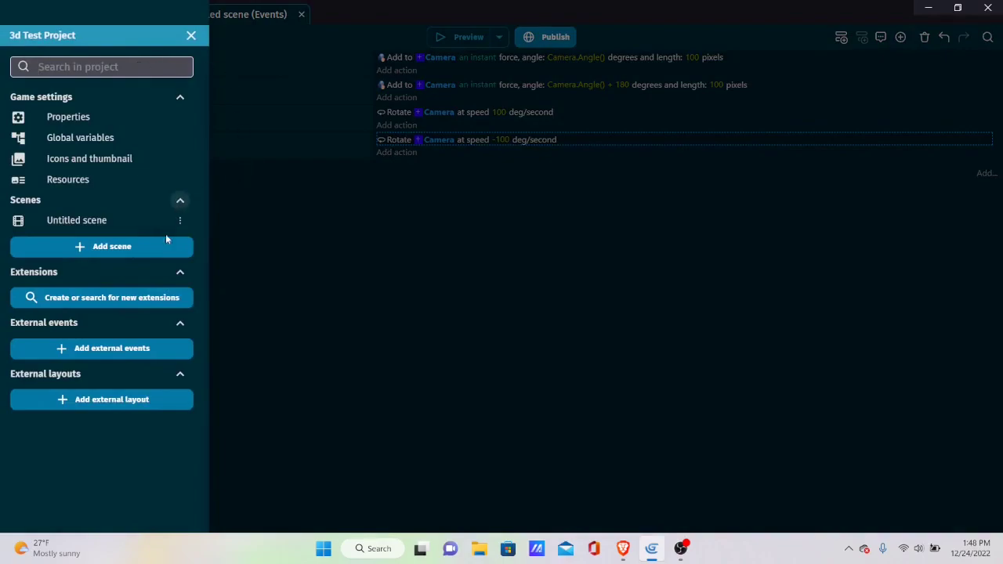
click(70, 298)
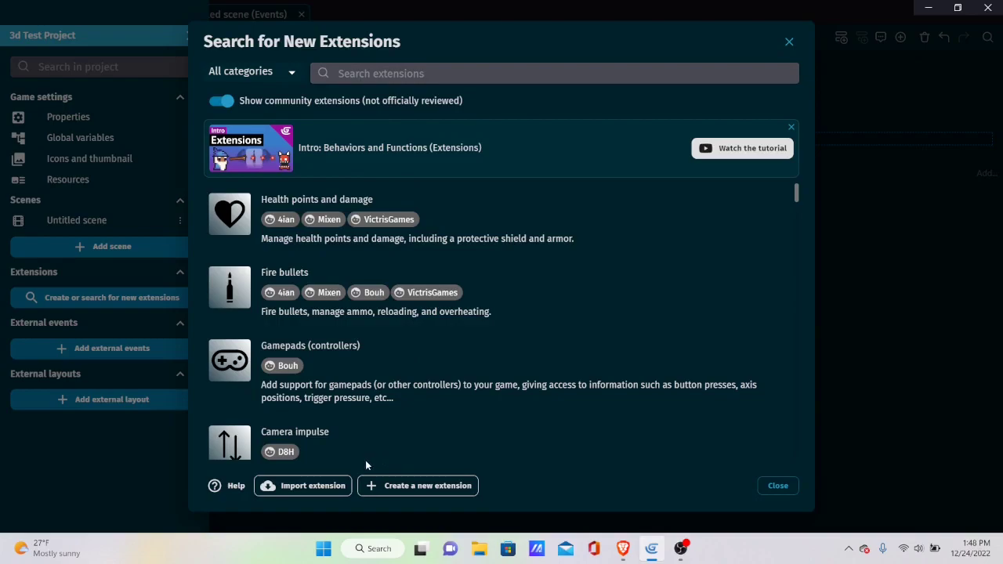
click(313, 489)
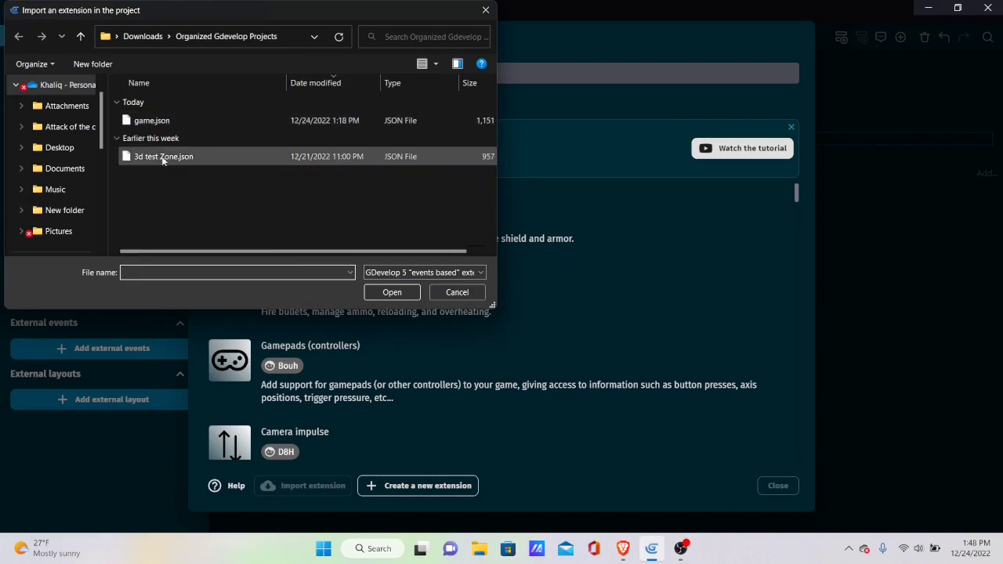
click(80, 37)
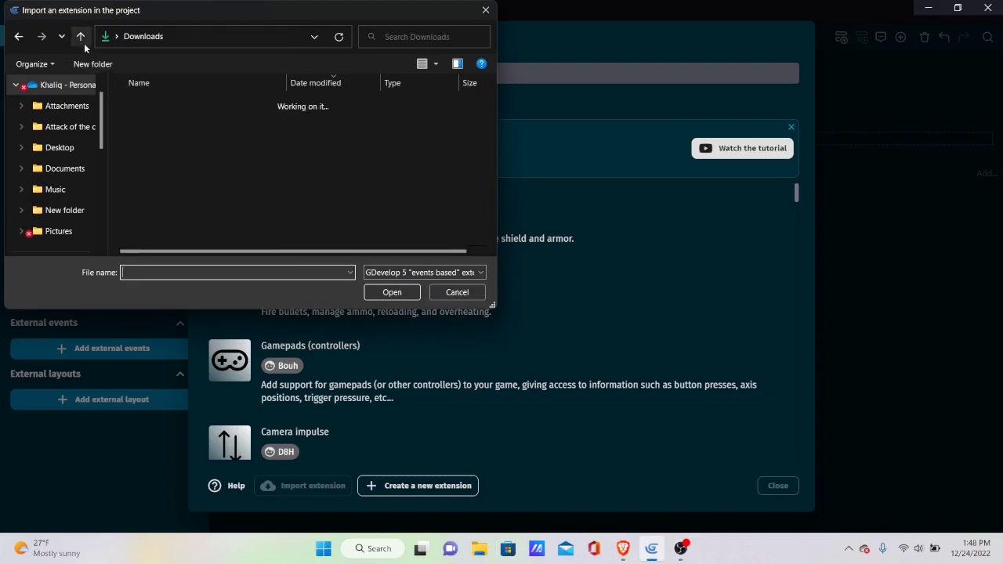
double_click(164, 118)
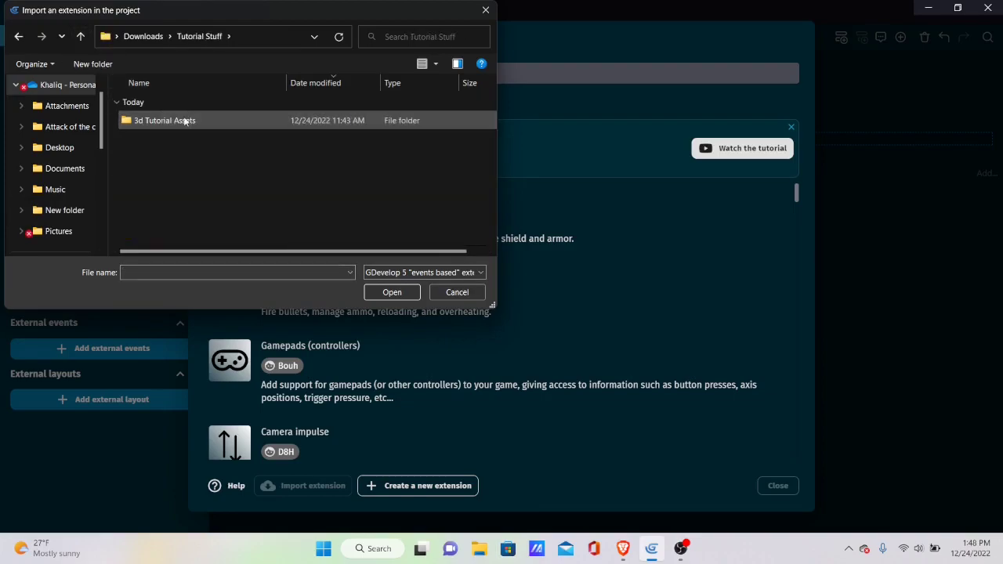
double_click(187, 120)
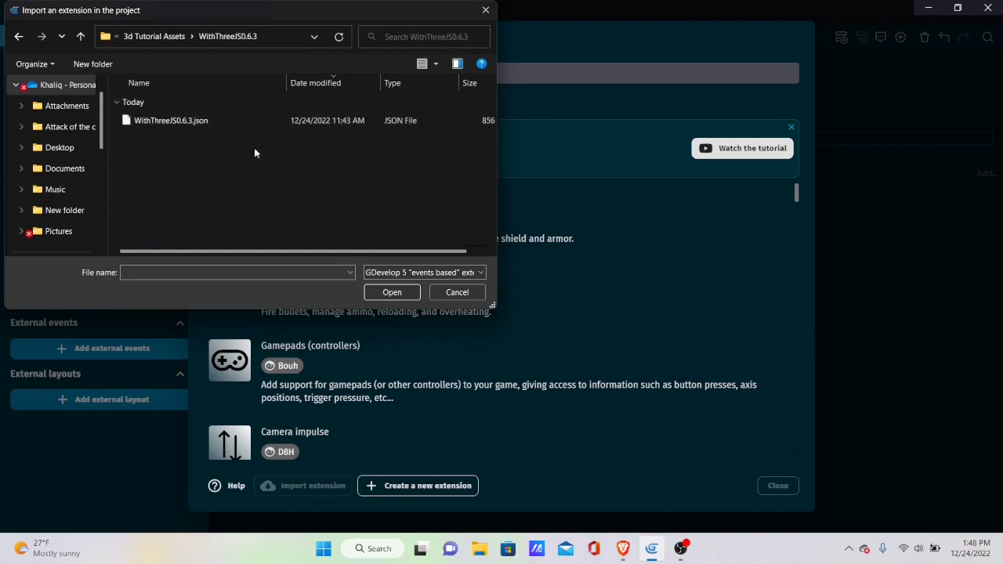
double_click(165, 119)
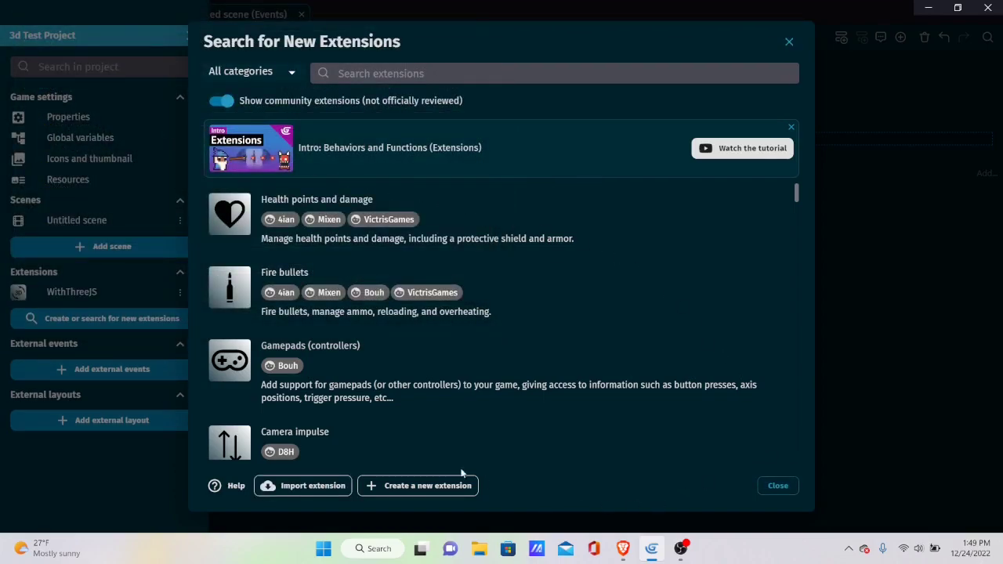
click(776, 485)
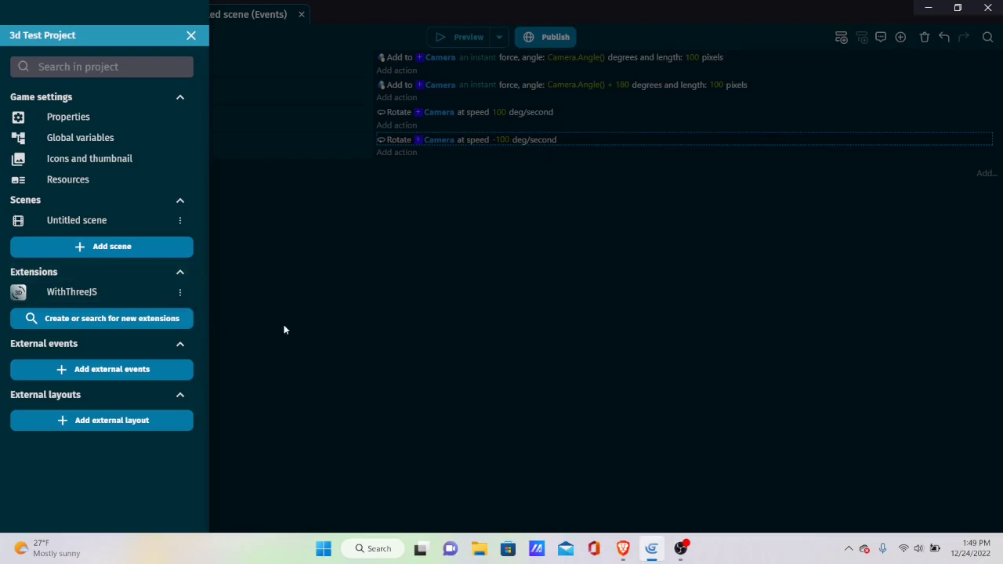
Return to the Untitled scene and open the Camera object's Behaviors
click(356, 290)
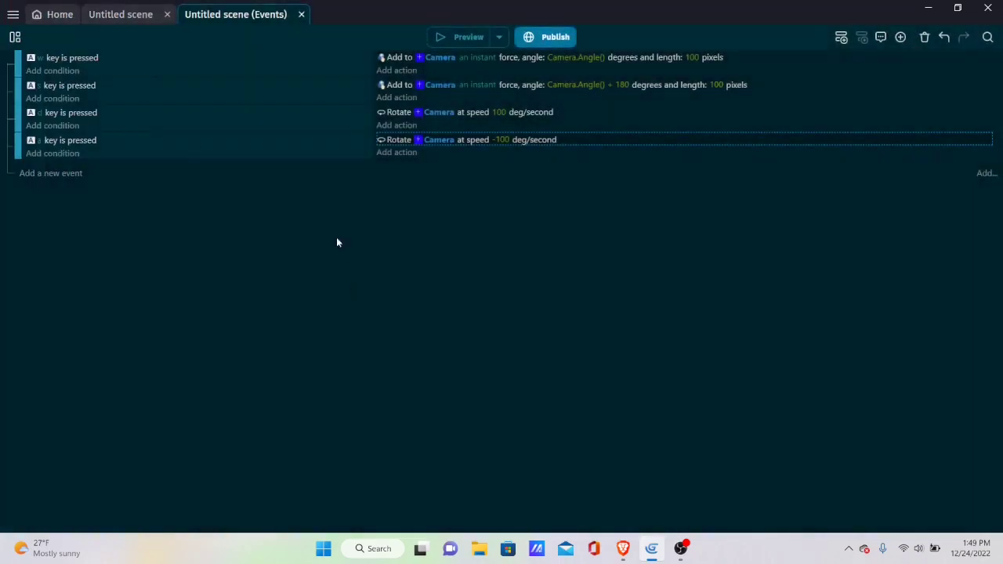
click(120, 13)
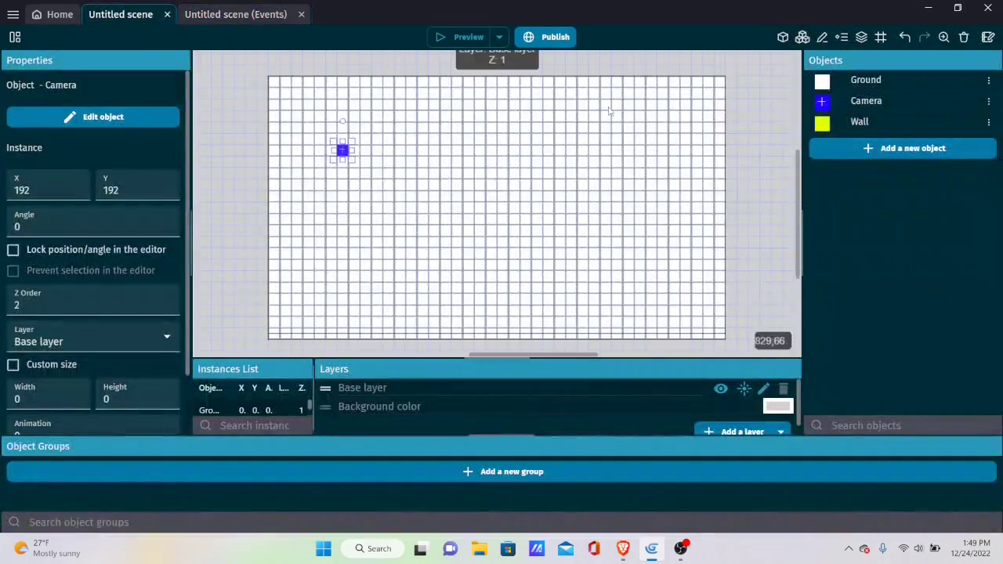
double_click(849, 104)
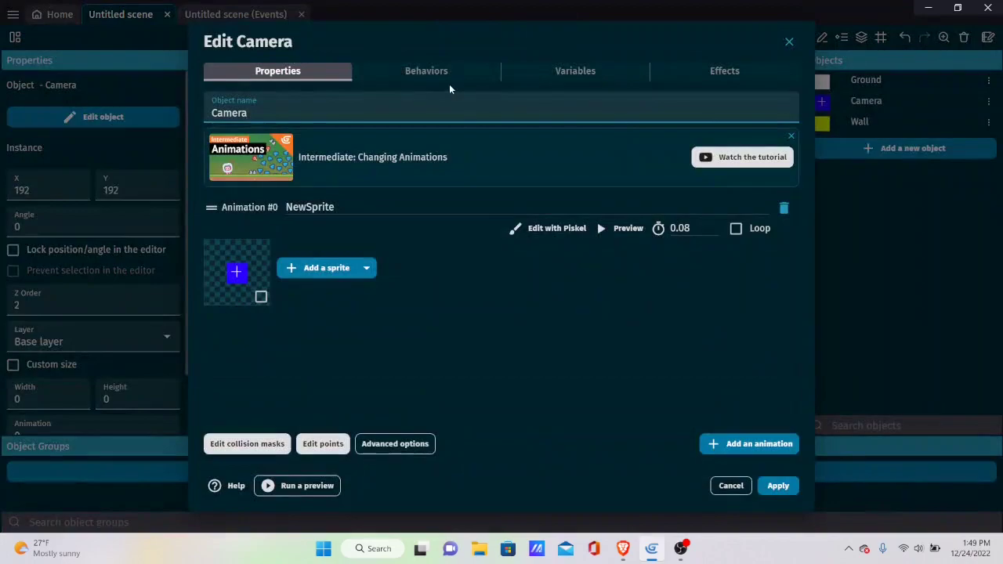
click(433, 77)
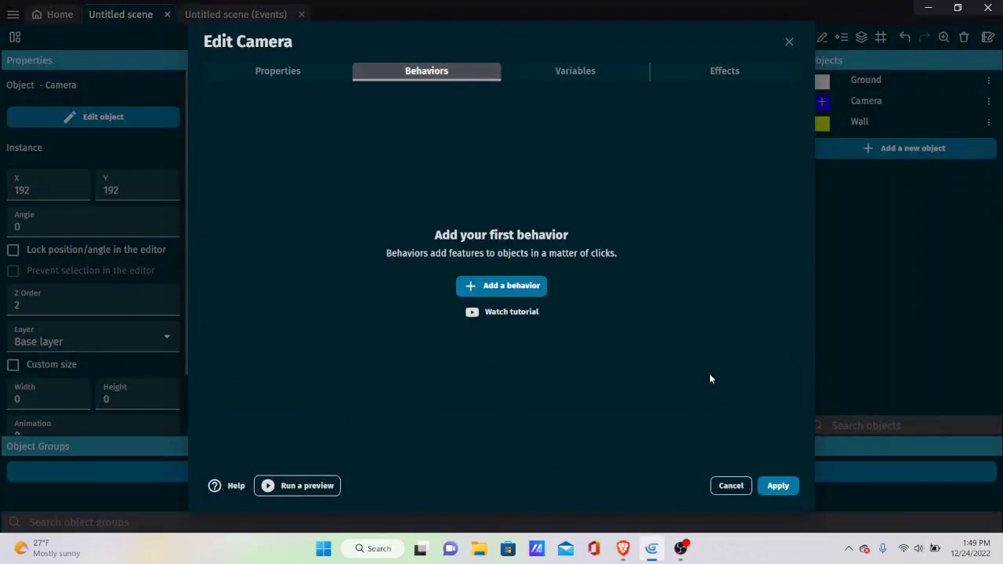
Add the Linked 3D Camera behavior and change its Projection Scale from 0.01 to 1
click(490, 286)
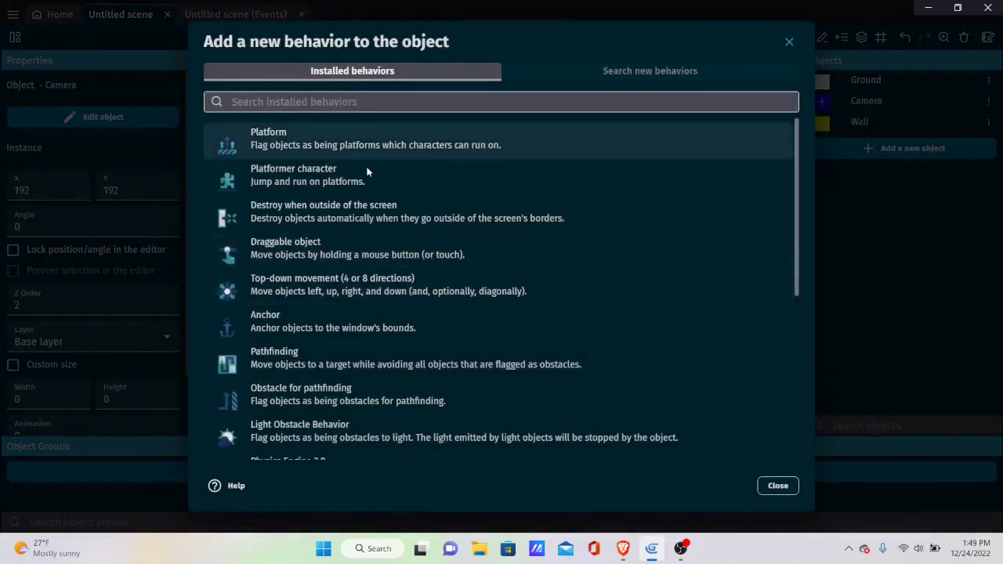
scroll(423, 212, down, 5)
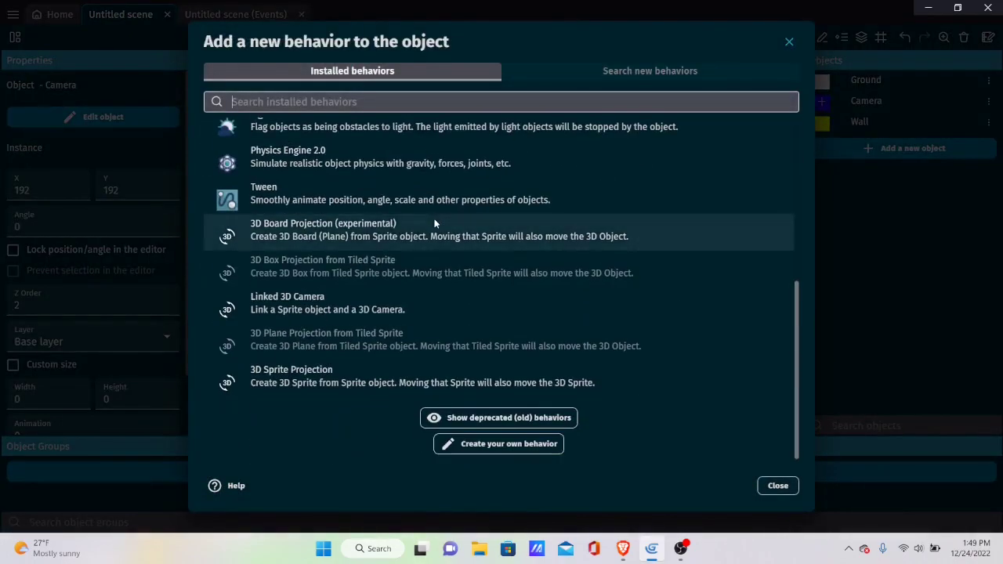
click(348, 310)
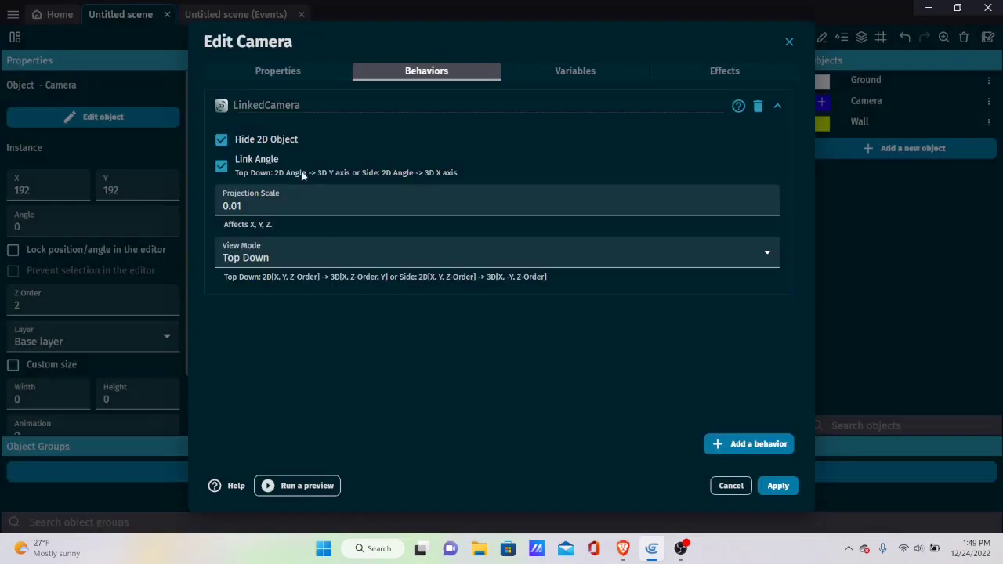
click(286, 205)
key(BackSpace)
key(BackSpace)
key(BackSpace)
key(BackSpace)
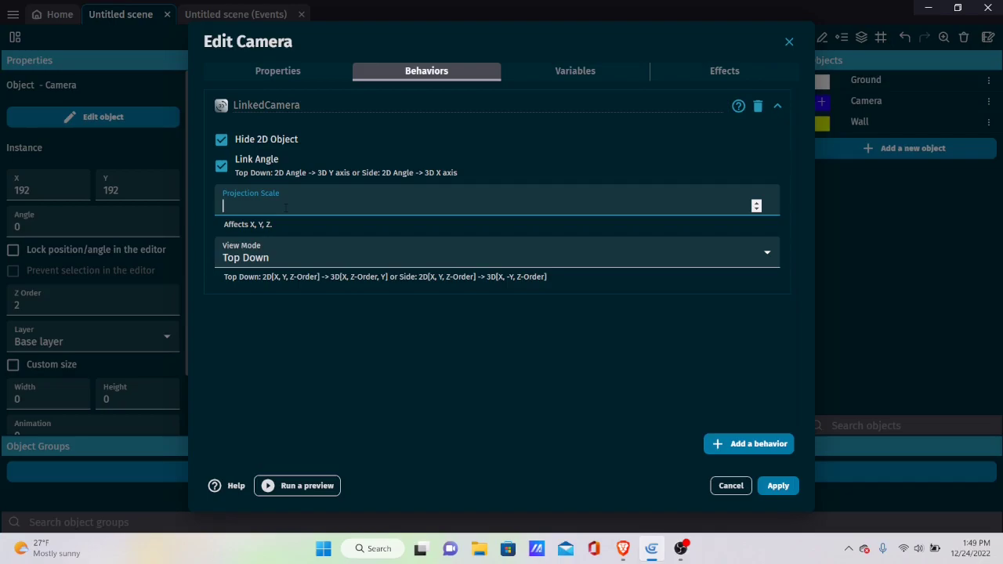
text(1)
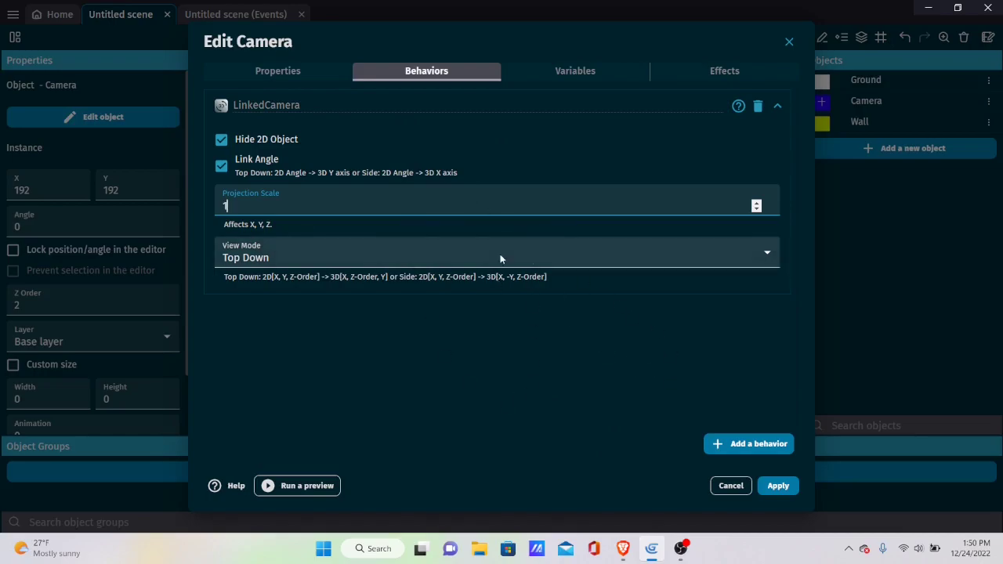
Apply the Camera changes, then attach 3D Plane Projection from Tiled Sprite to Ground
click(784, 483)
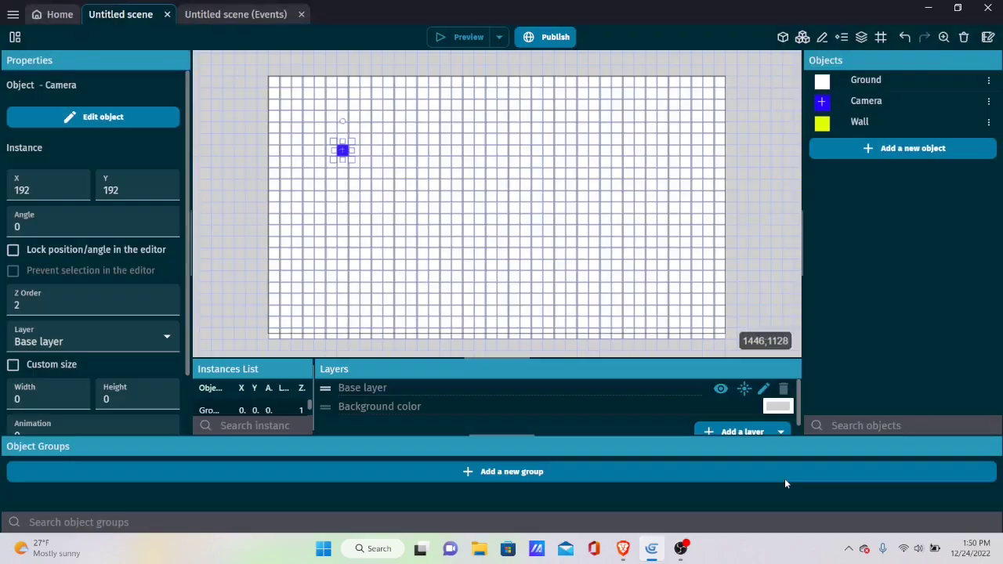
double_click(872, 83)
click(436, 71)
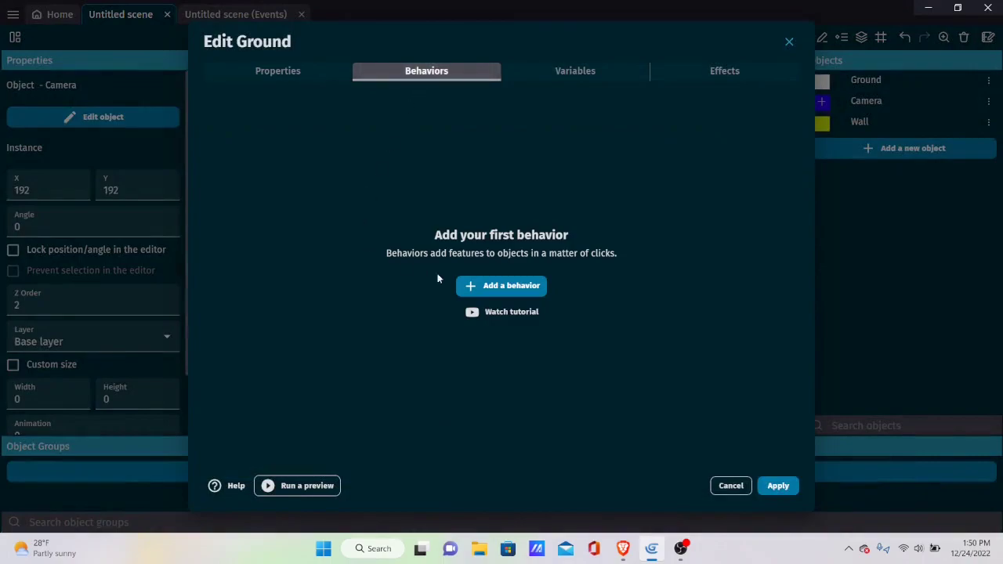
click(464, 284)
scroll(494, 264, down, 5)
scroll(494, 264, down, 1)
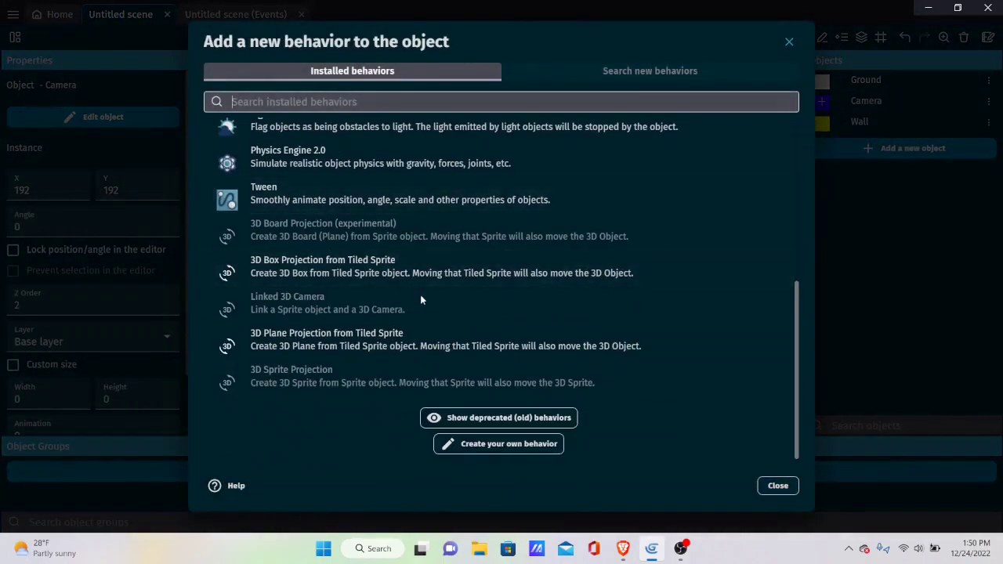
click(341, 338)
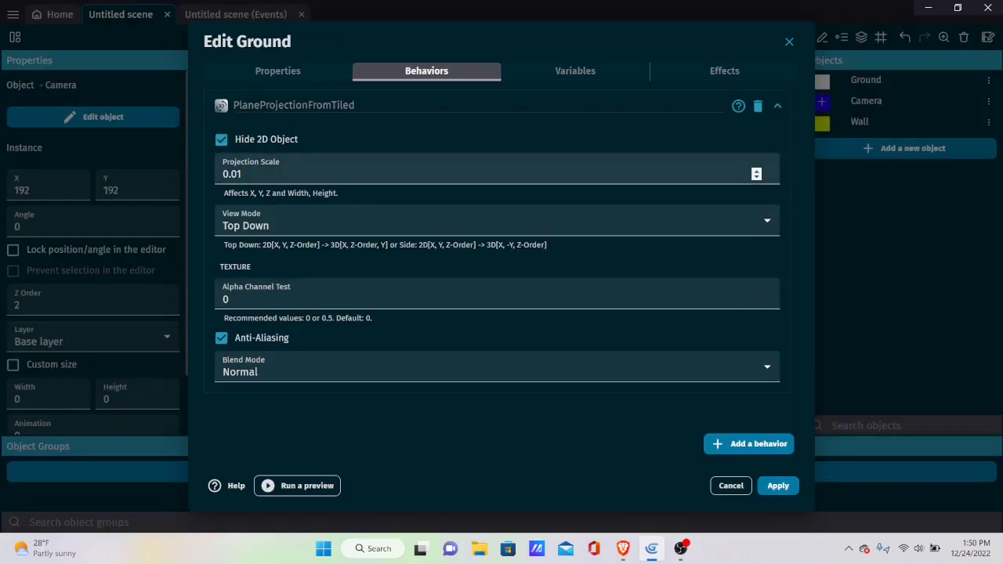
Set the Ground projection scale to 1, keep Blend Mode Normal, and apply
key(BackSpace)
text(1)
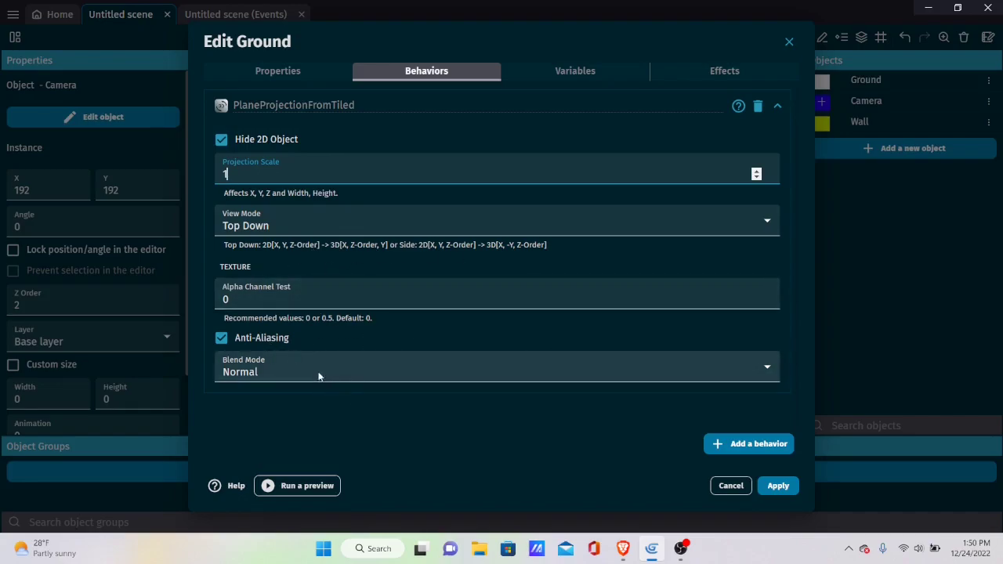
click(286, 372)
click(286, 372)
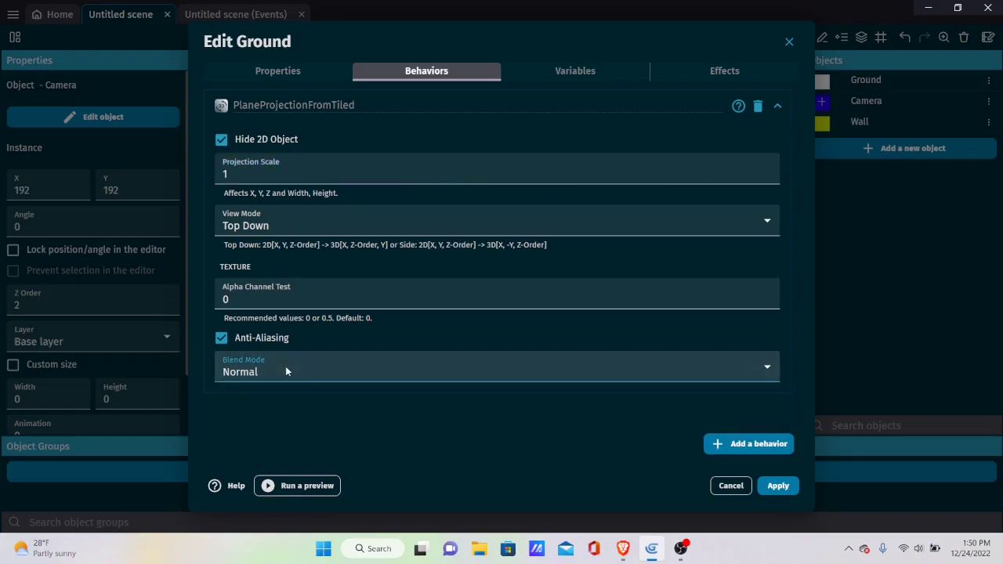
click(780, 491)
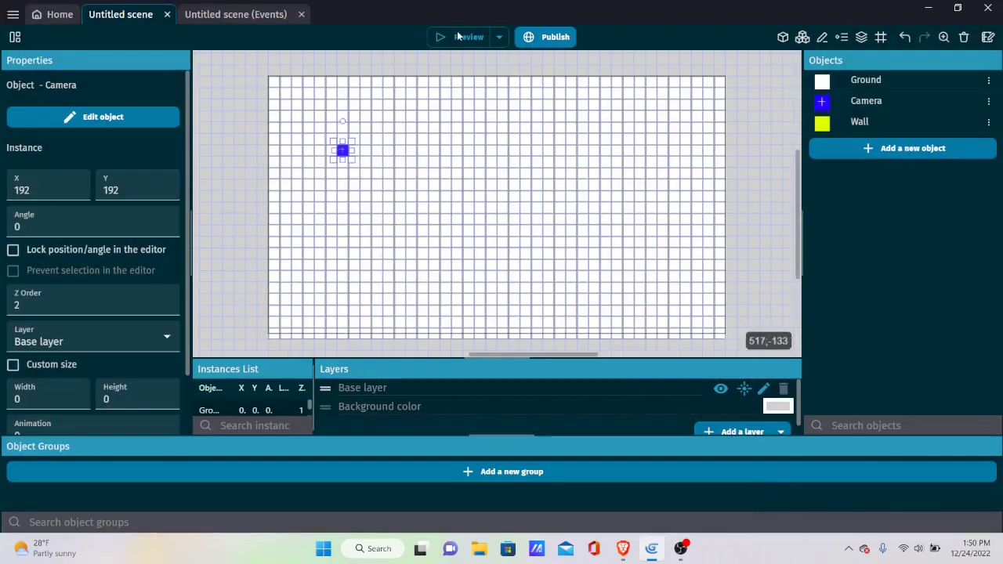
Run a scene preview, maximize its window, then close it
click(462, 37)
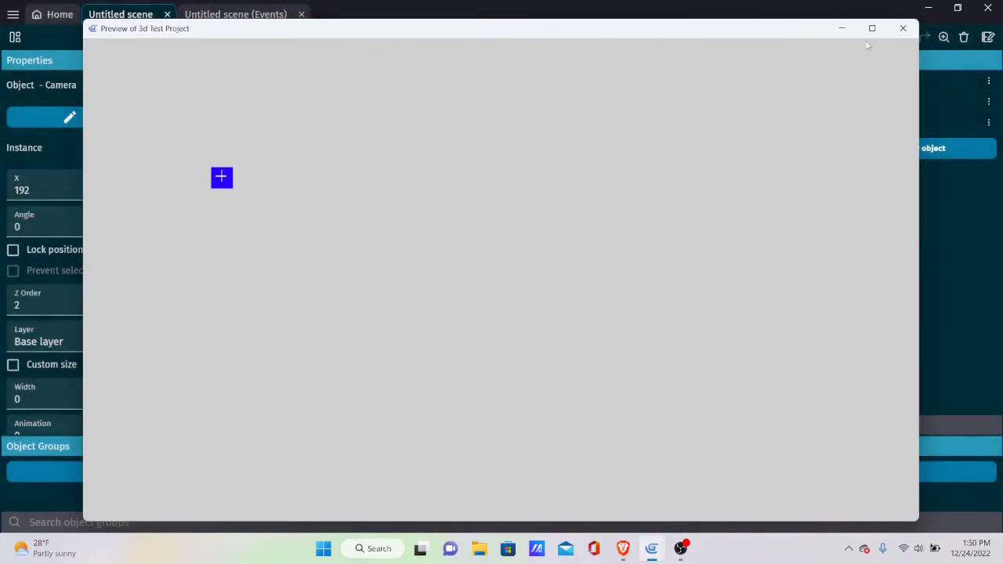
click(873, 30)
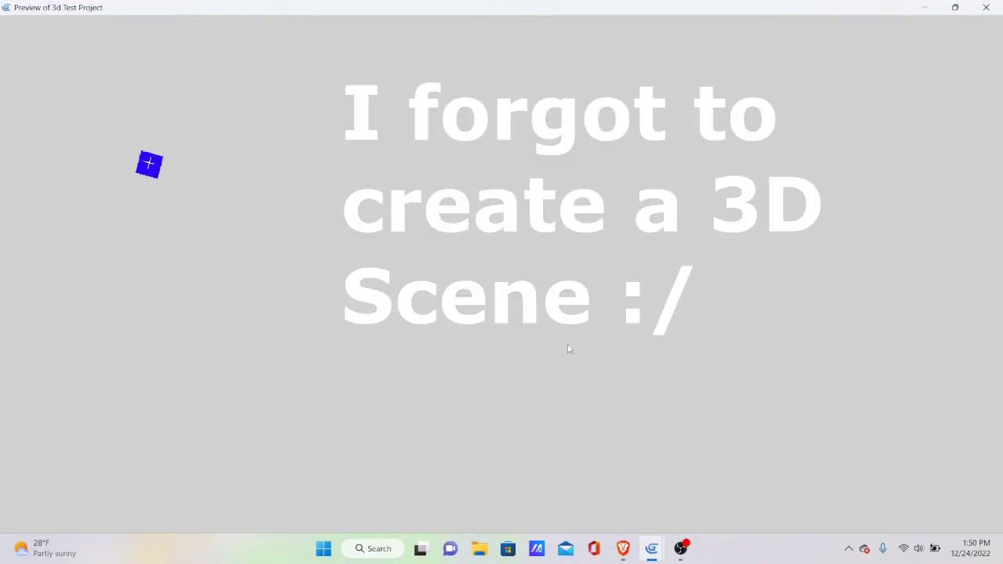
click(987, 7)
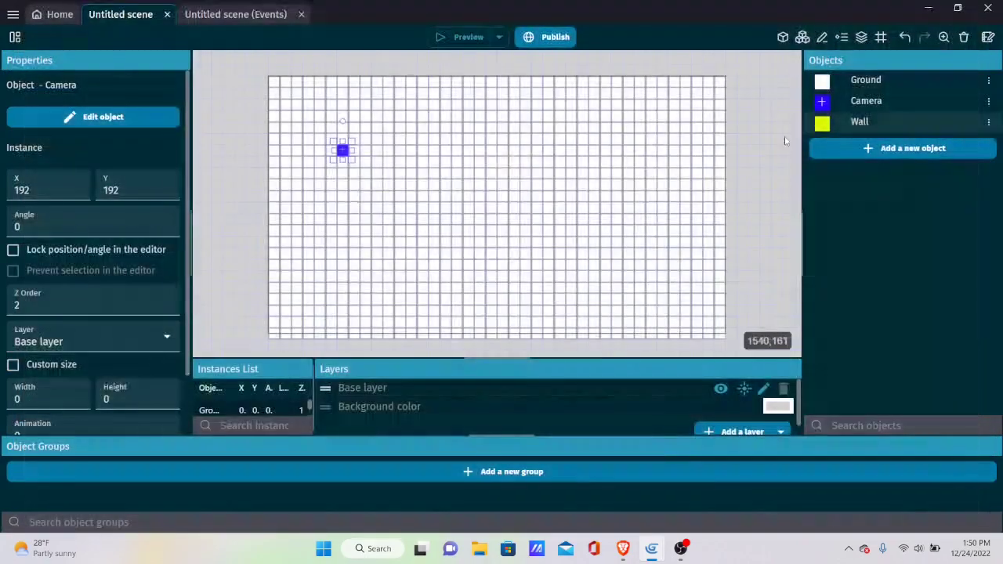
Review the Camera object's LinkedCamera behavior settings and close the dialog unchanged
double_click(880, 101)
click(471, 71)
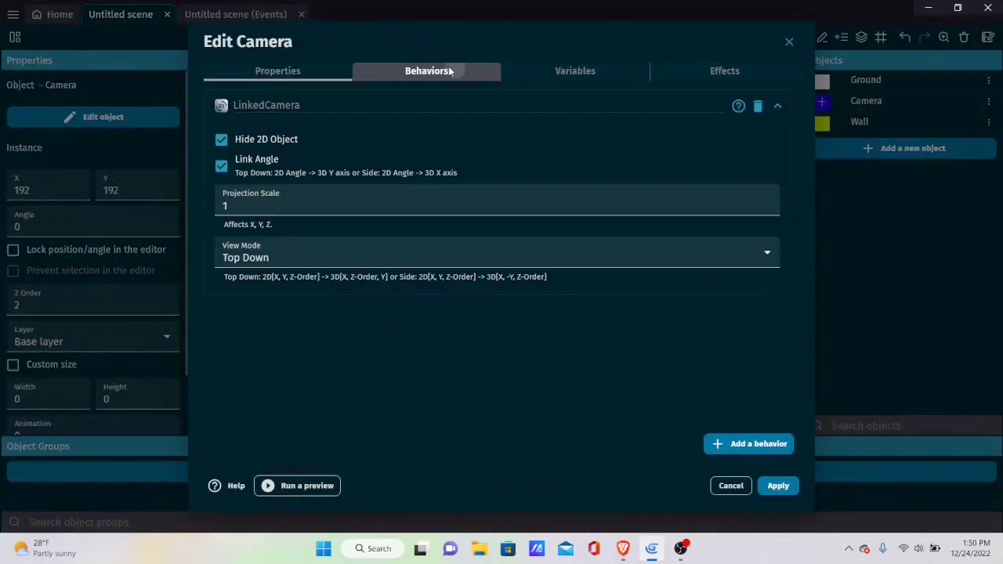
click(779, 487)
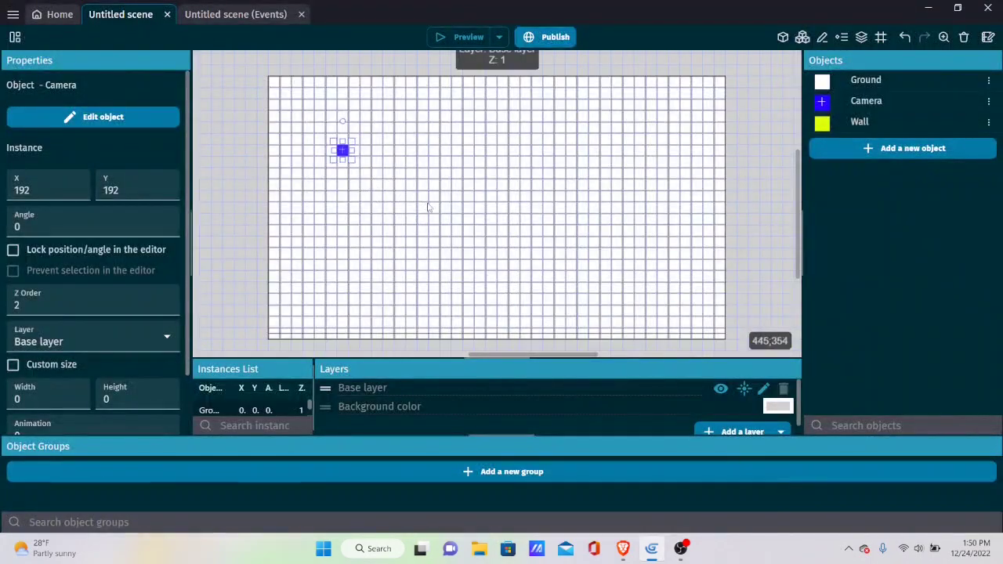
double_click(866, 101)
click(424, 69)
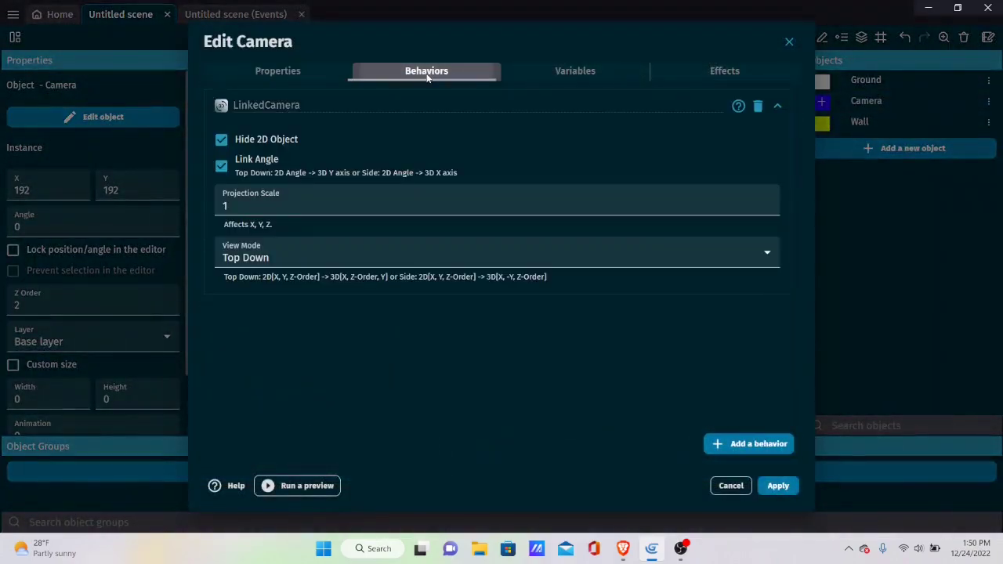
click(778, 487)
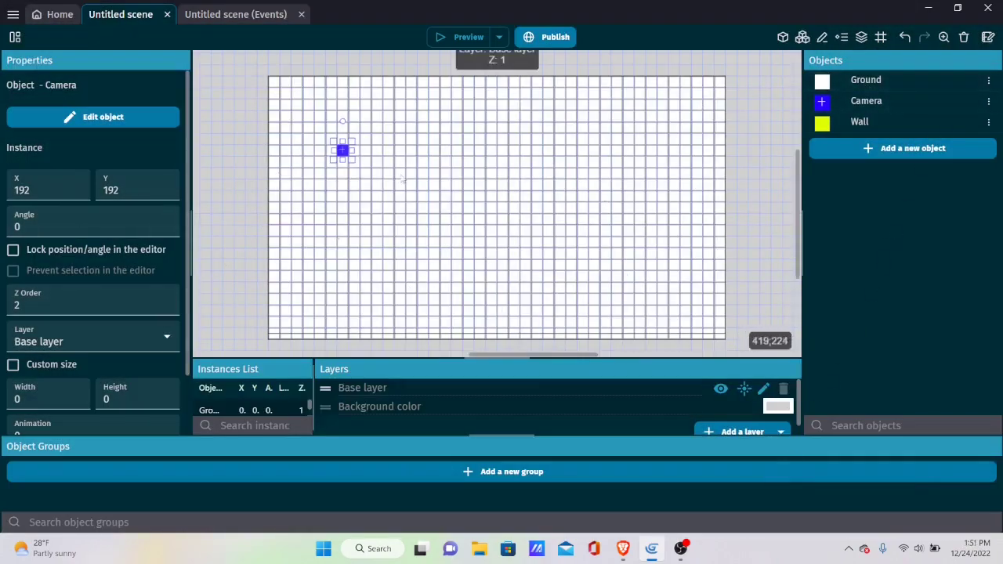
Set the Camera instance's Z Order to 15, then preview the scene and close it
click(141, 305)
click(325, 298)
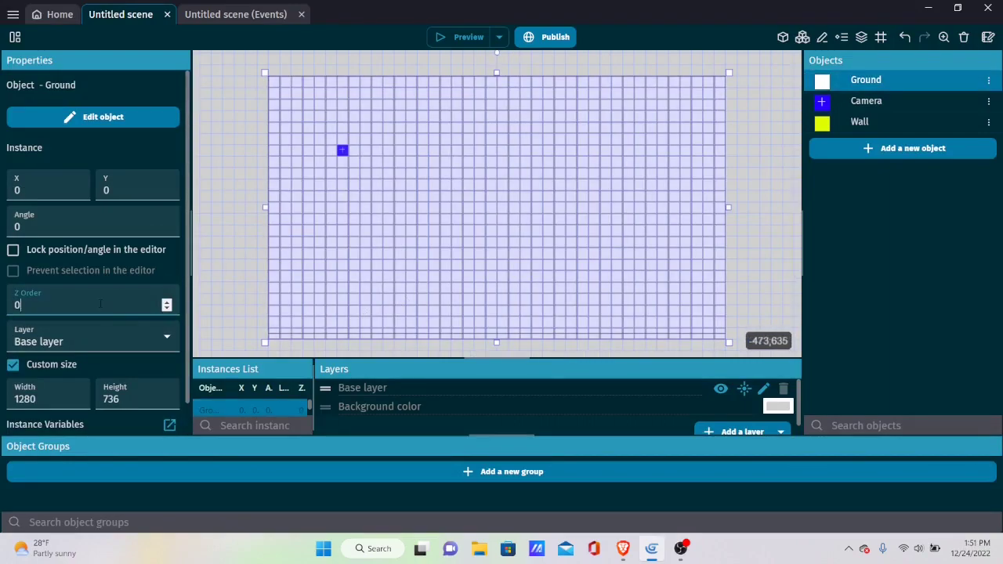
click(342, 150)
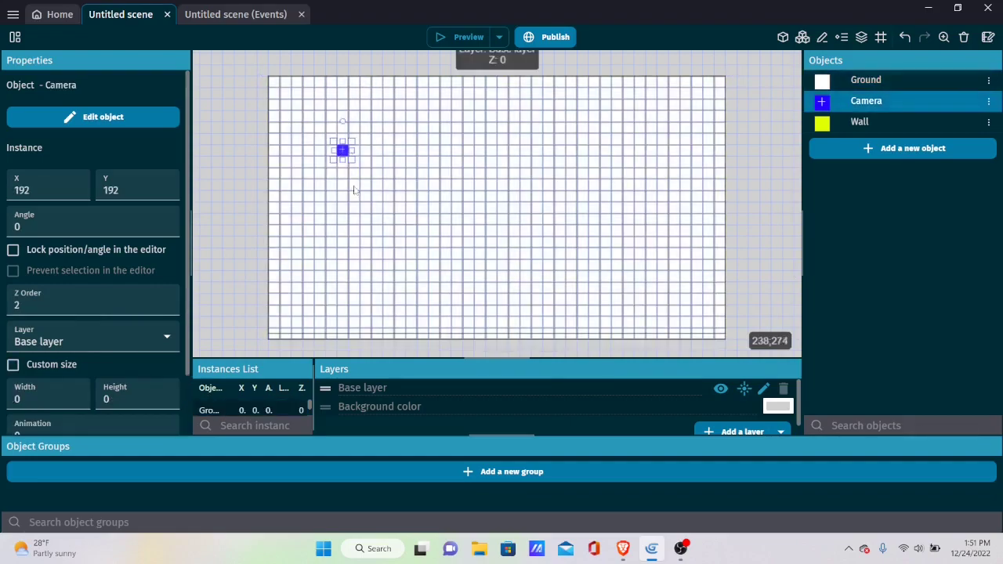
click(64, 309)
key(BackSpace)
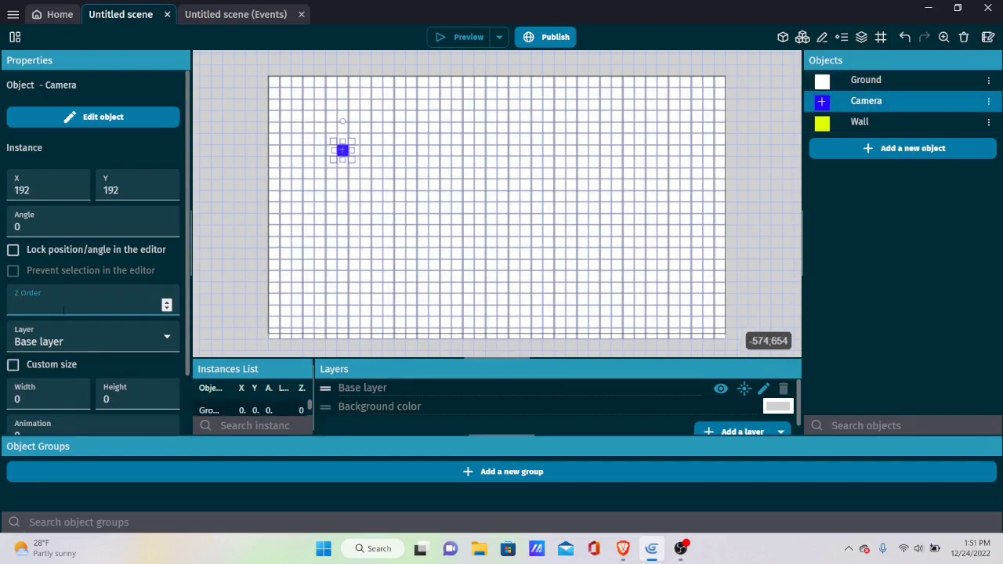
click(463, 37)
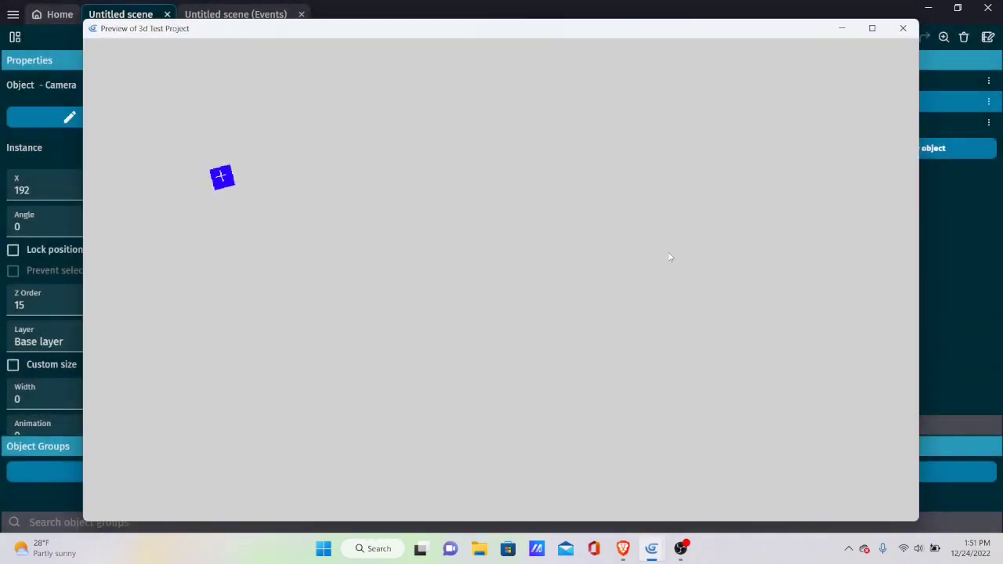
click(904, 29)
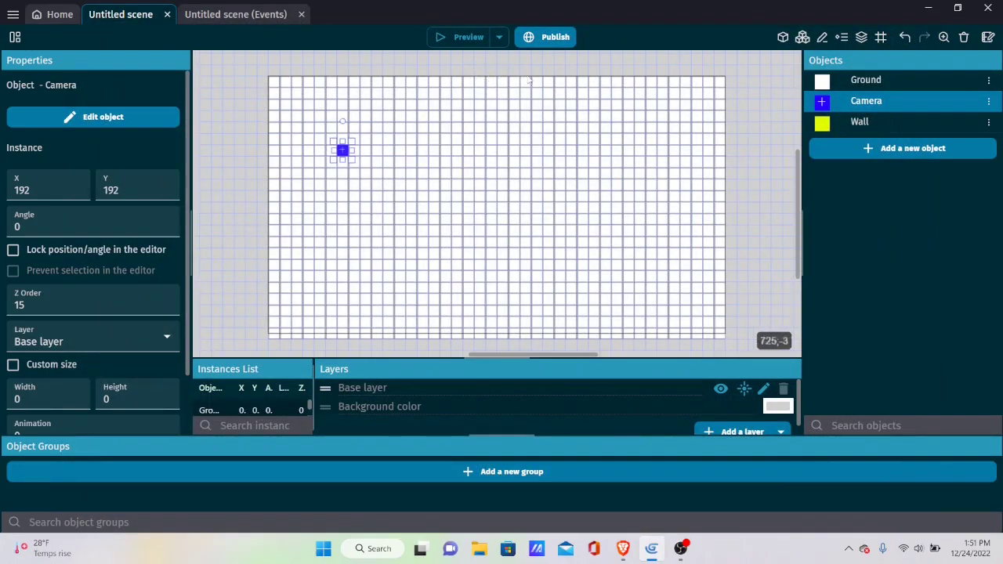
Add a Scene > 'At the beginning of the scene' event and move it to the top
click(208, 17)
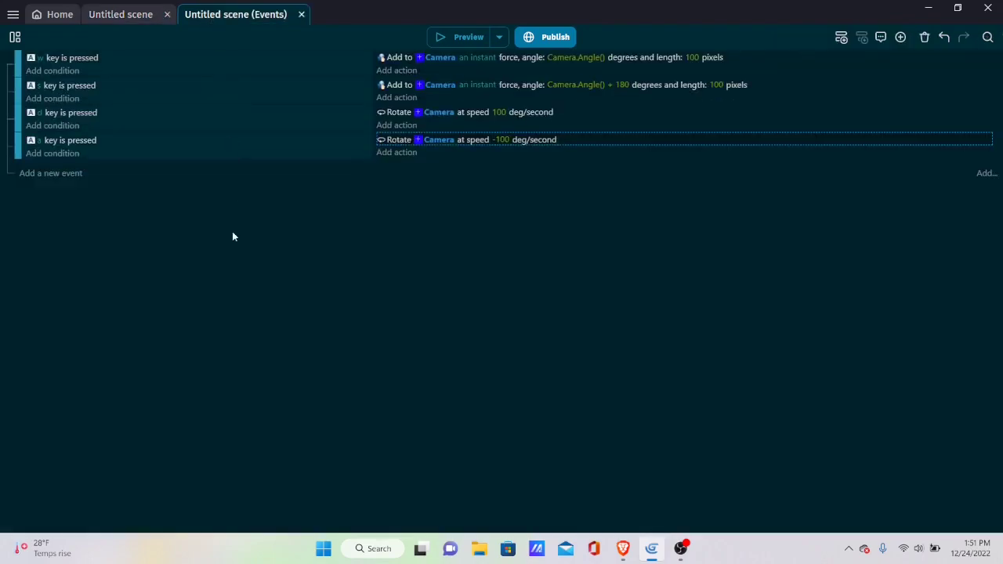
click(43, 177)
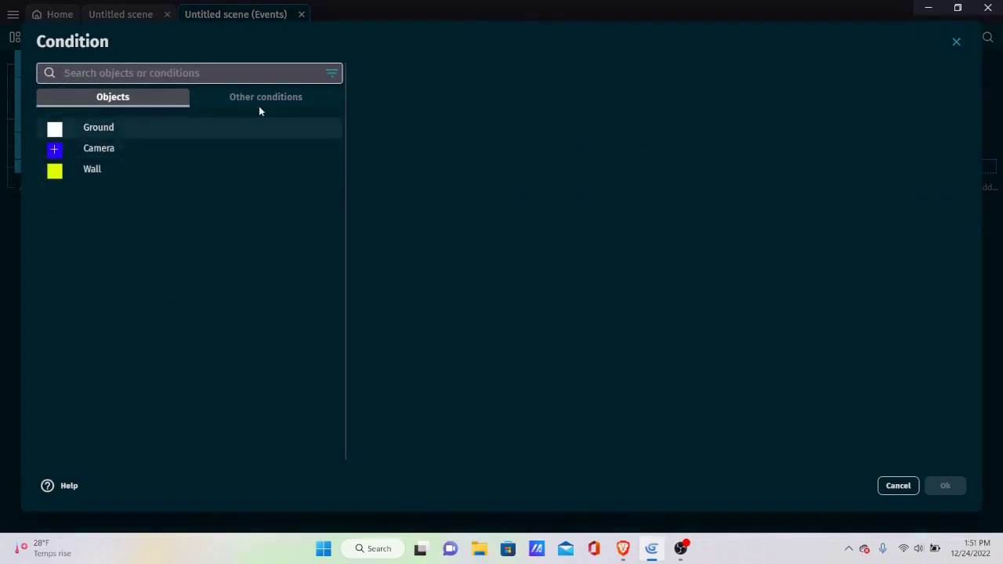
click(295, 97)
click(138, 102)
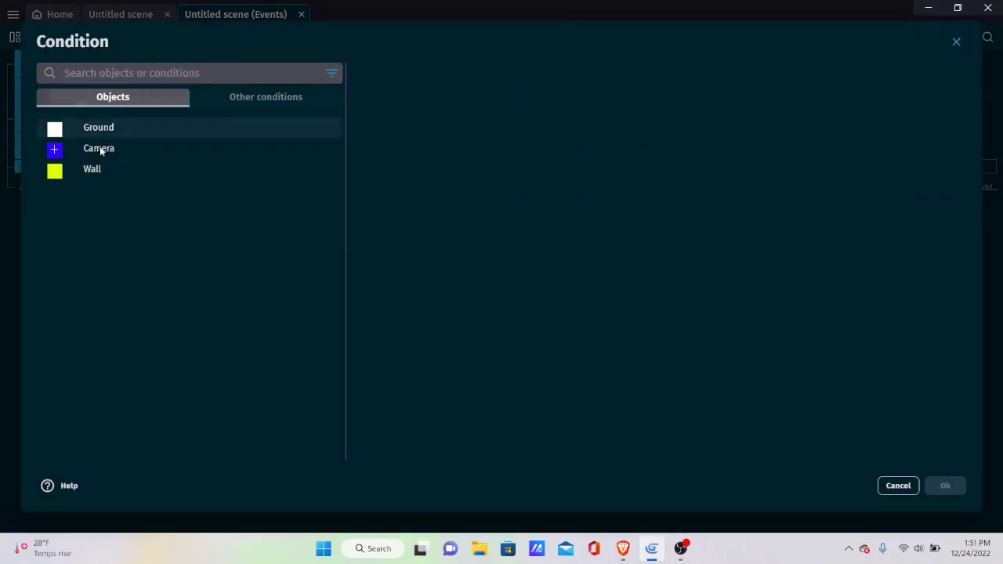
click(215, 102)
click(97, 190)
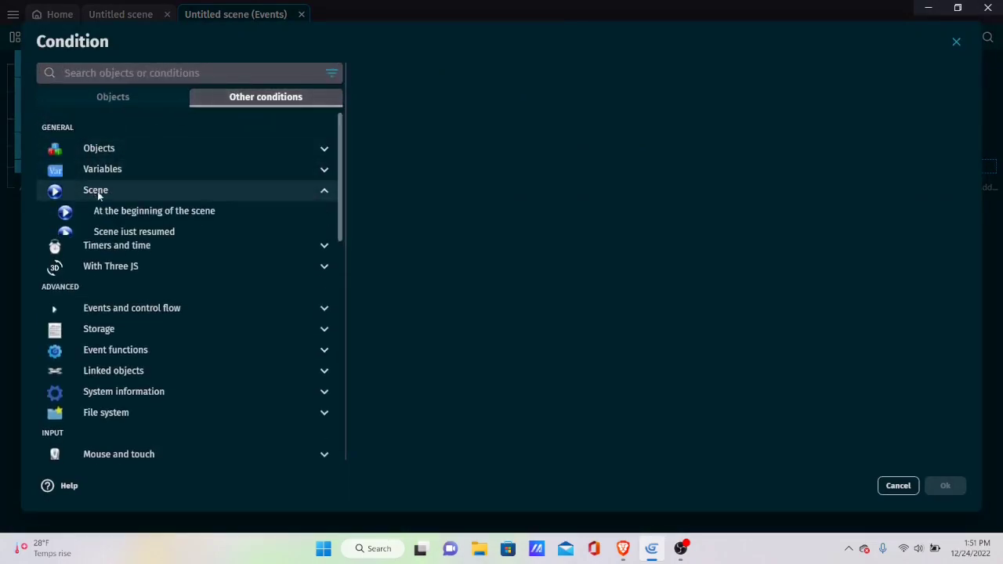
click(120, 210)
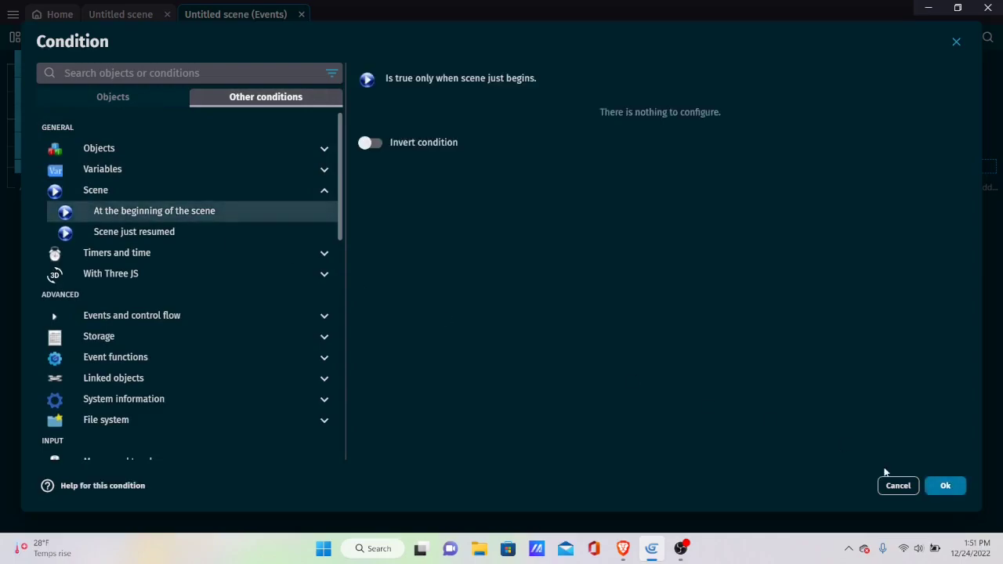
click(946, 486)
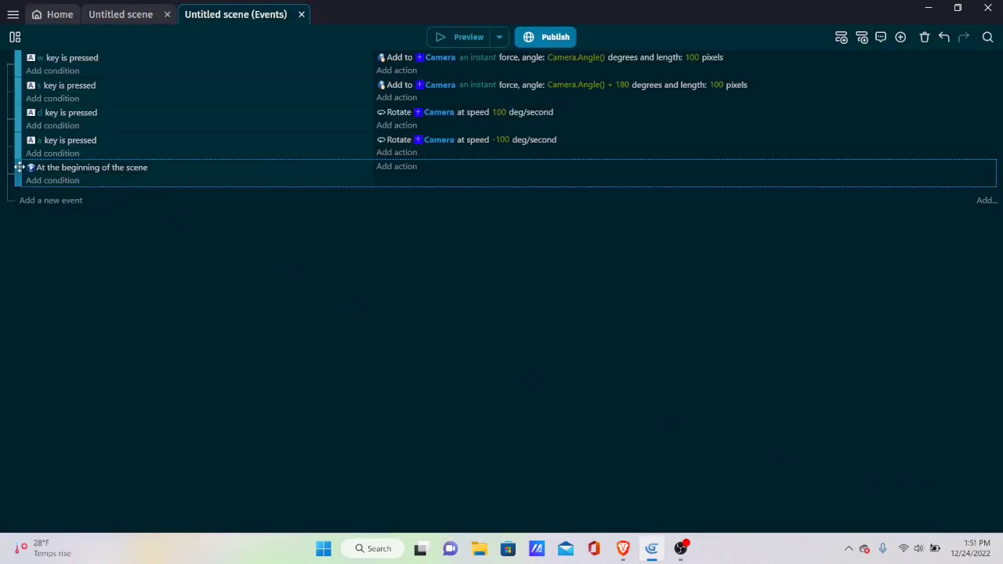
drag(19, 167, 92, 57)
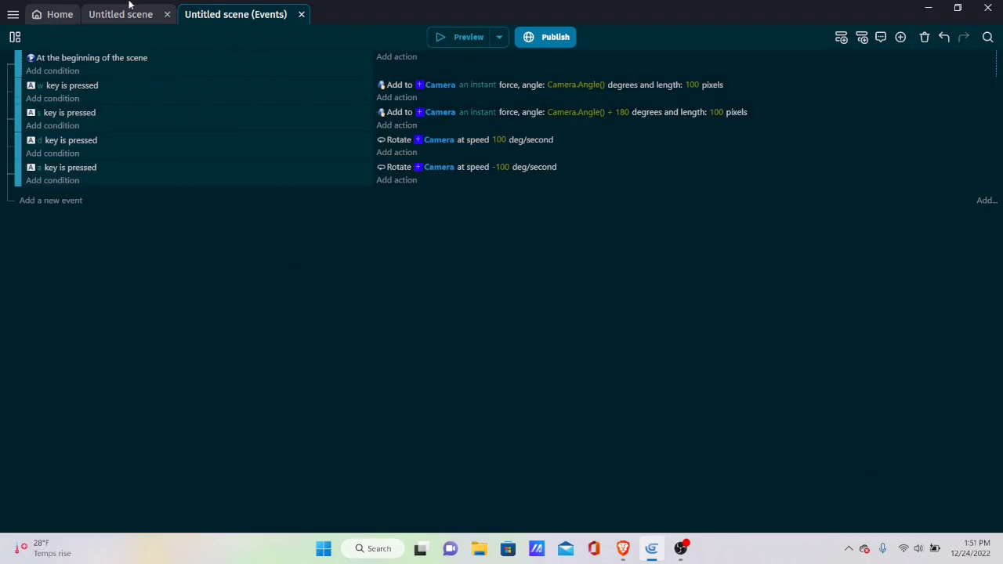
Add a With Three JS > 3D Scene > Create 3D Scene action to the beginning-of-scene event
click(396, 57)
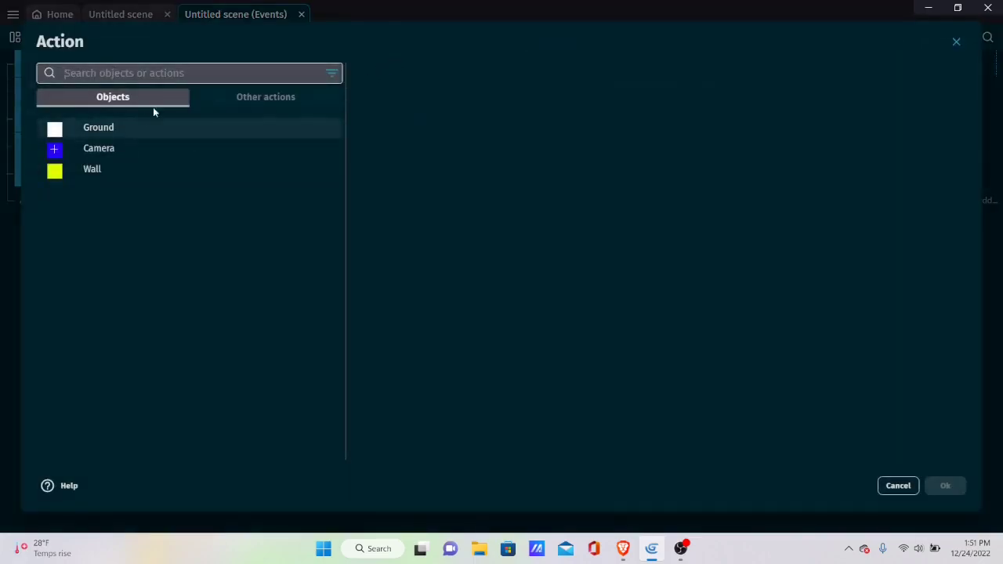
click(230, 99)
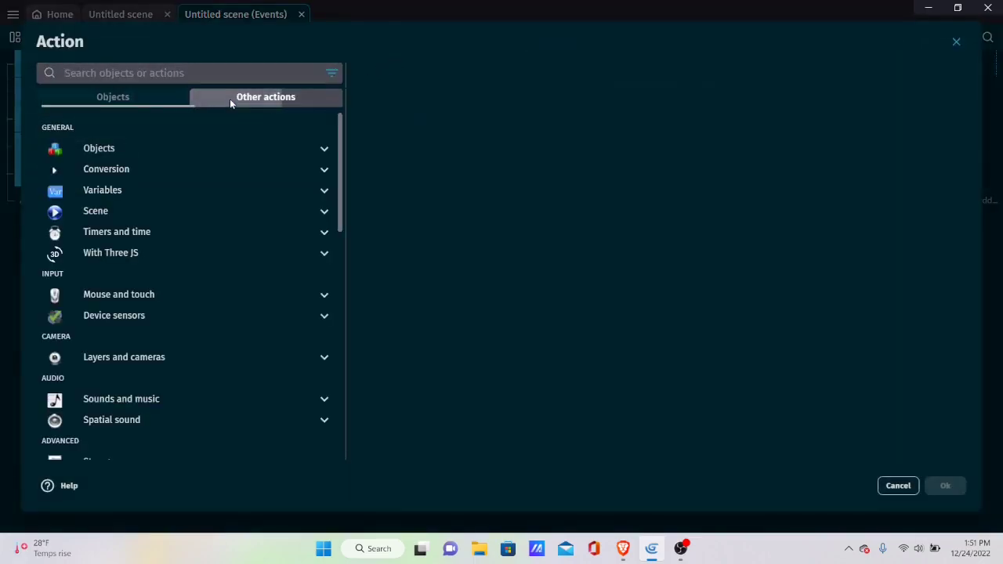
click(116, 253)
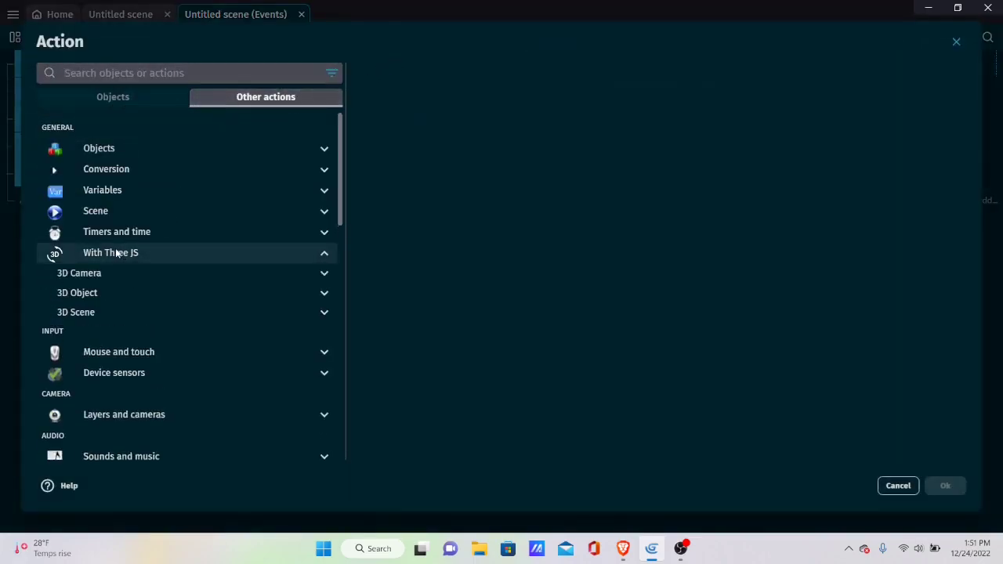
click(119, 313)
scroll(234, 329, down, 1)
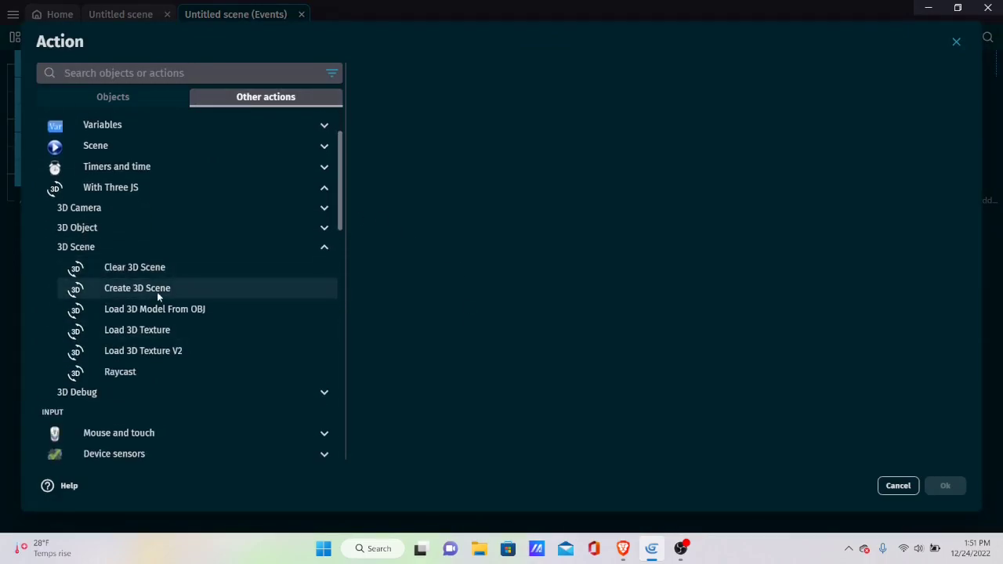
click(165, 288)
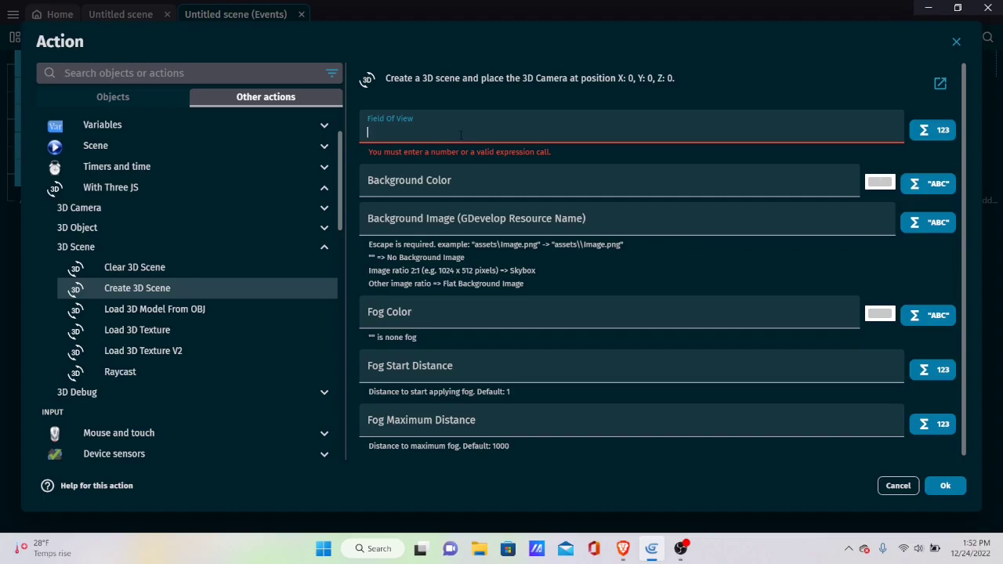
Set field of view 90 and a grey background colour (165;165;165)
text(90)
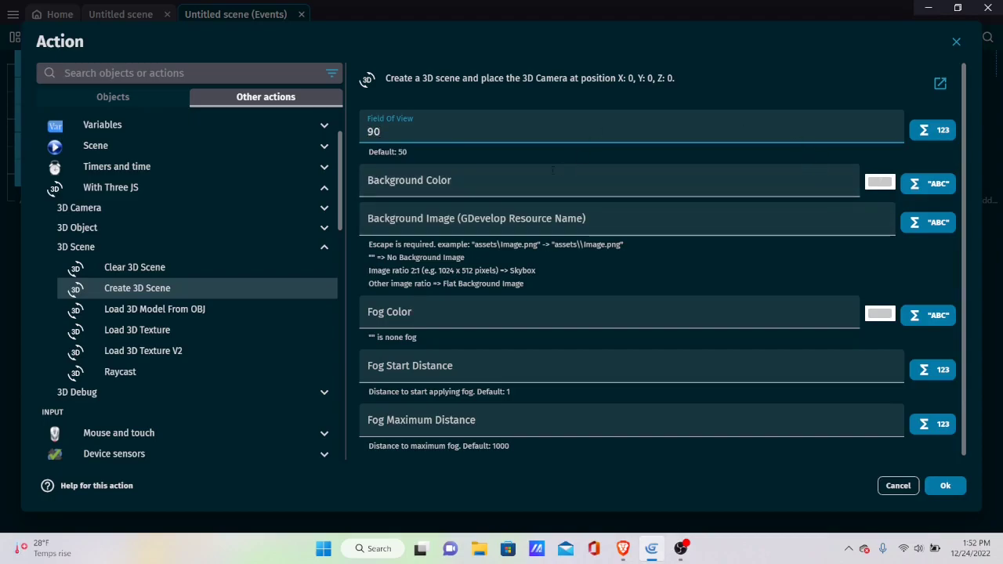
click(527, 183)
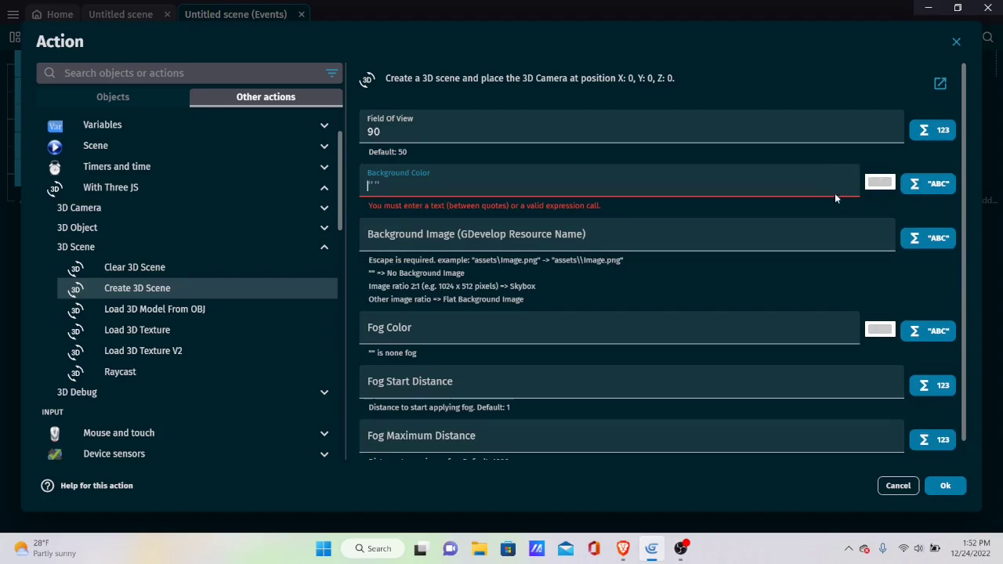
click(879, 182)
drag(885, 265, 816, 215)
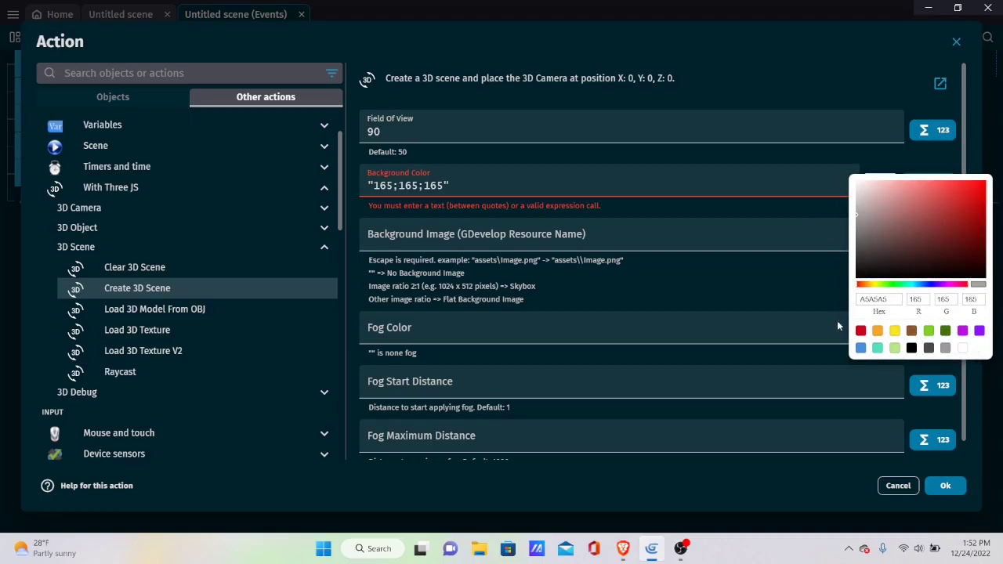
click(793, 307)
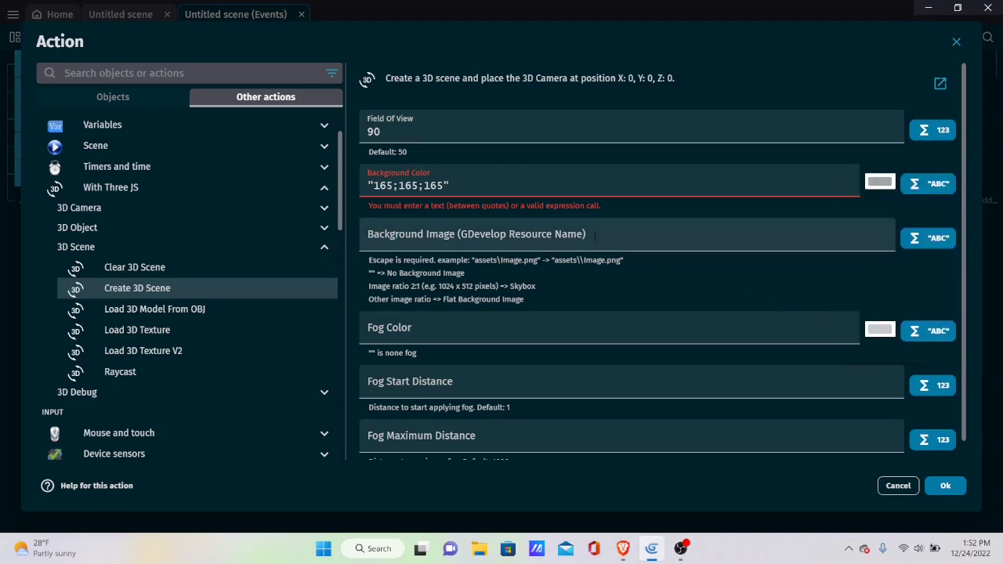
Leave background image empty, set fog colour "", fog distances 1 to 1000, and confirm
click(626, 232)
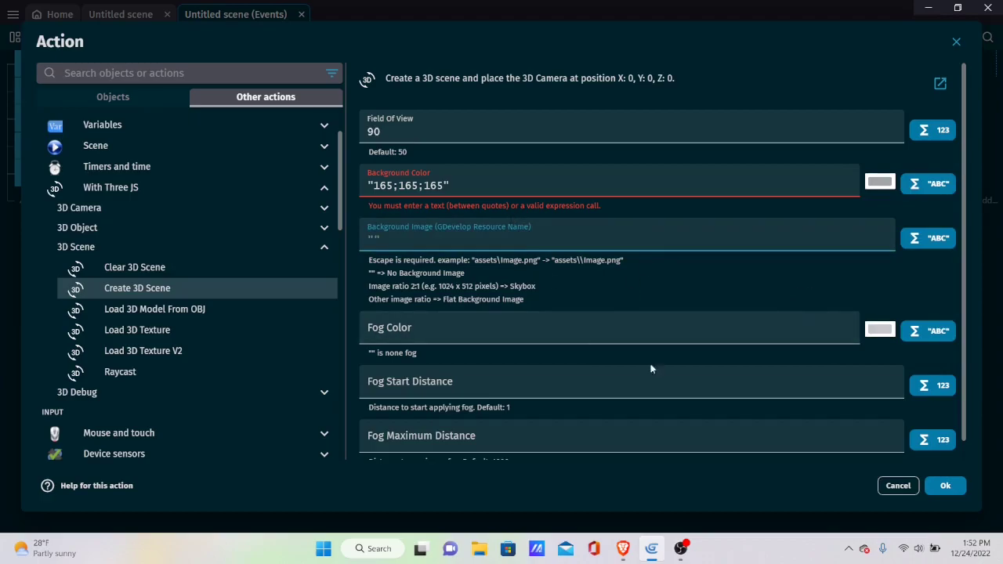
click(603, 336)
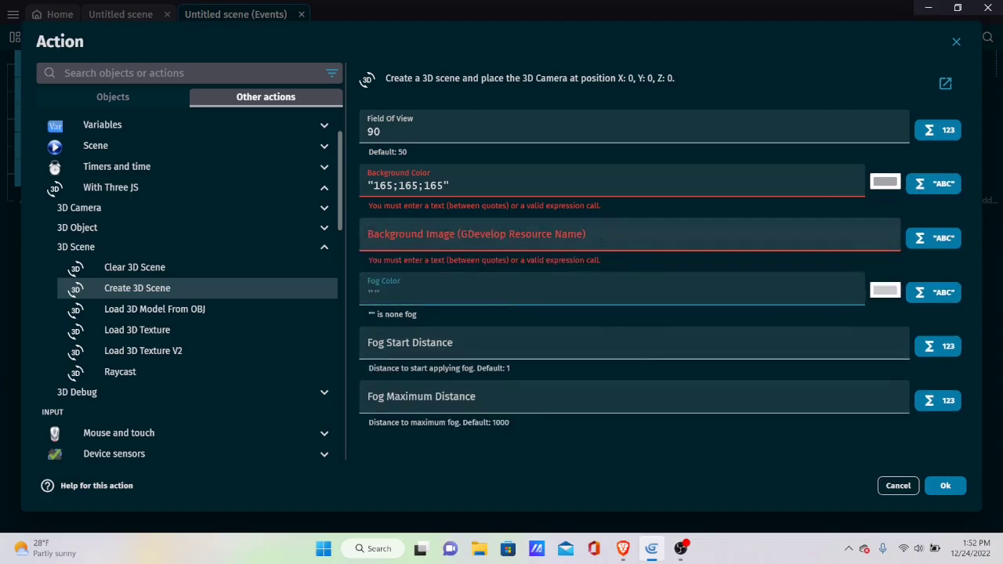
click(596, 240)
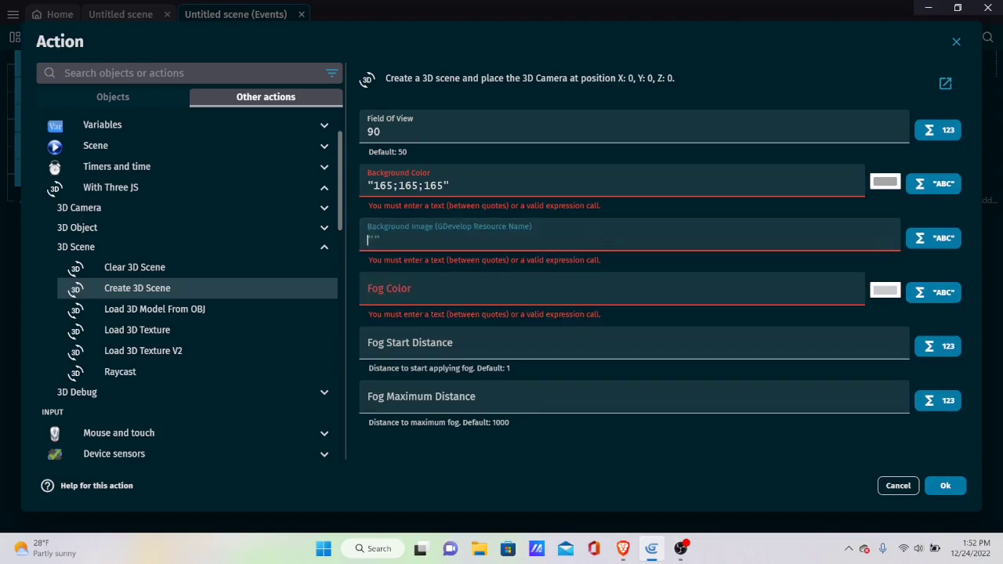
click(588, 240)
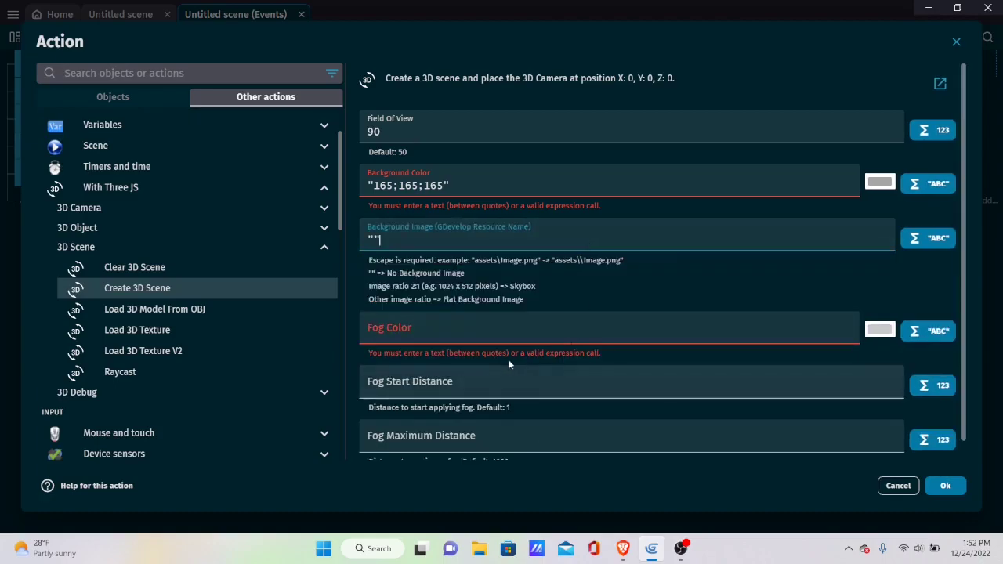
click(520, 337)
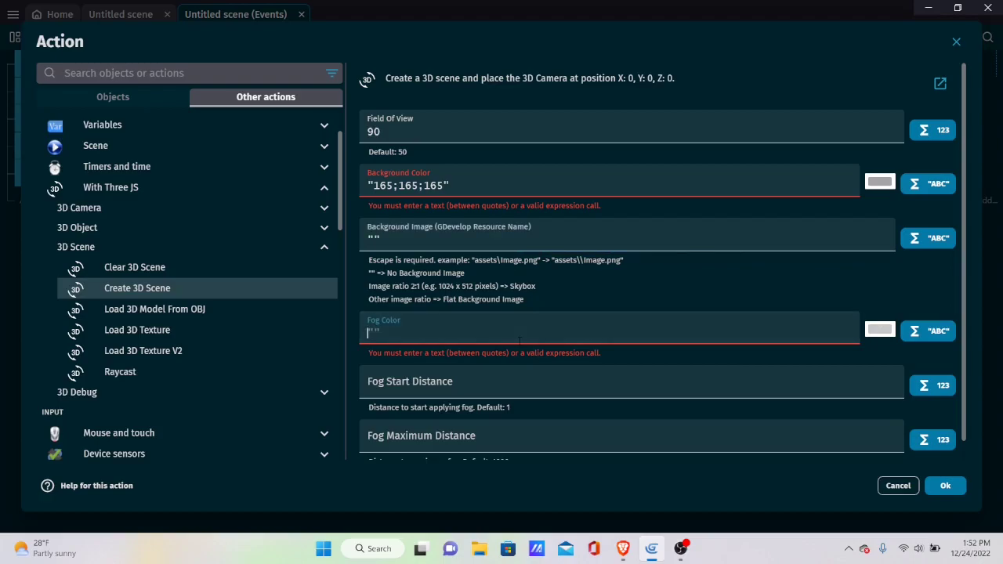
text("")
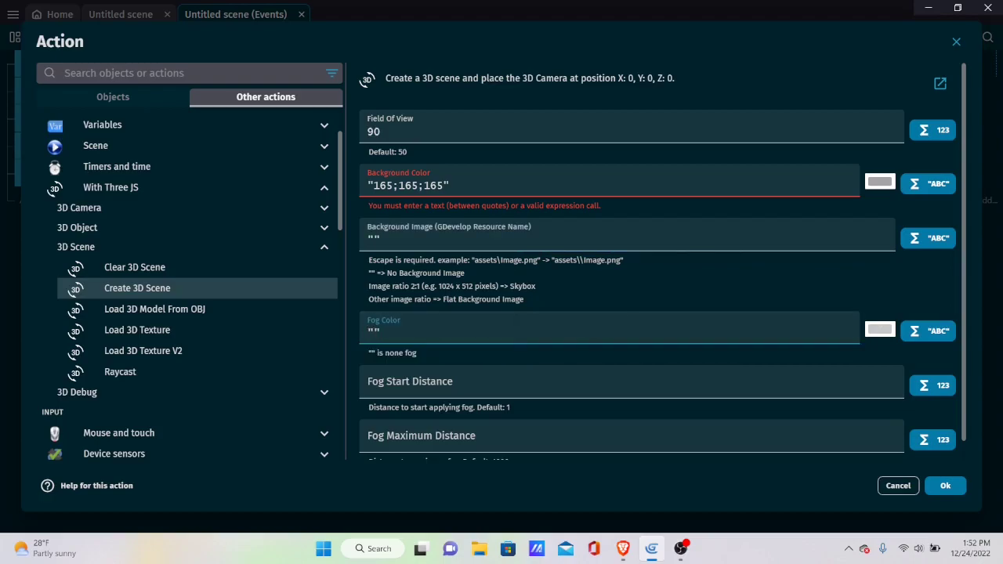
scroll(442, 376, down, 1)
click(441, 362)
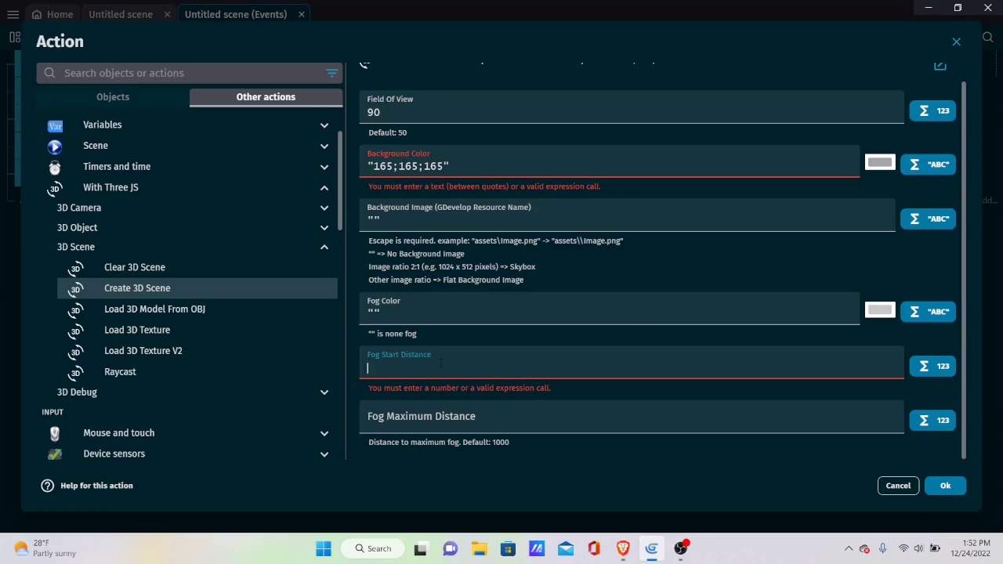
text(1)
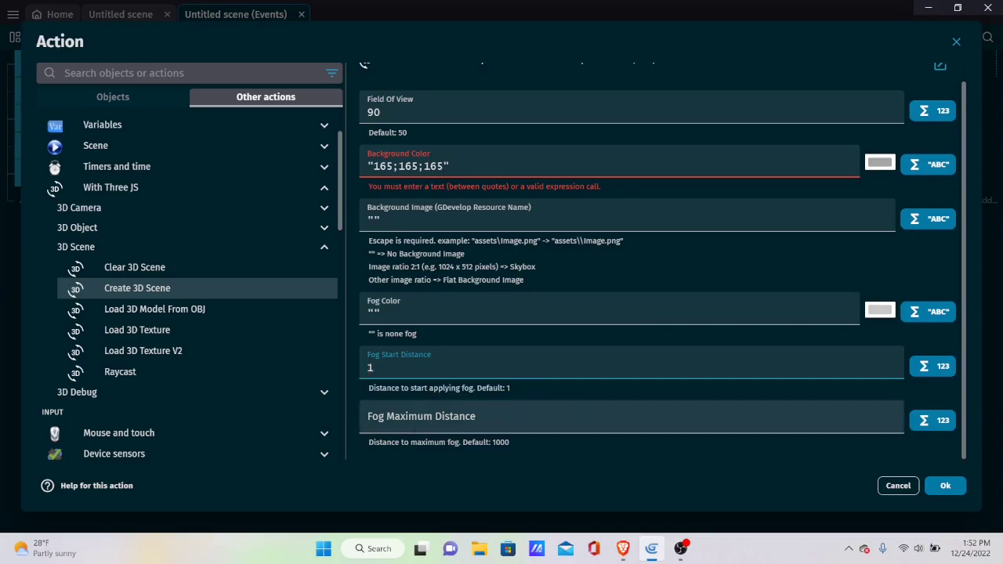
click(444, 418)
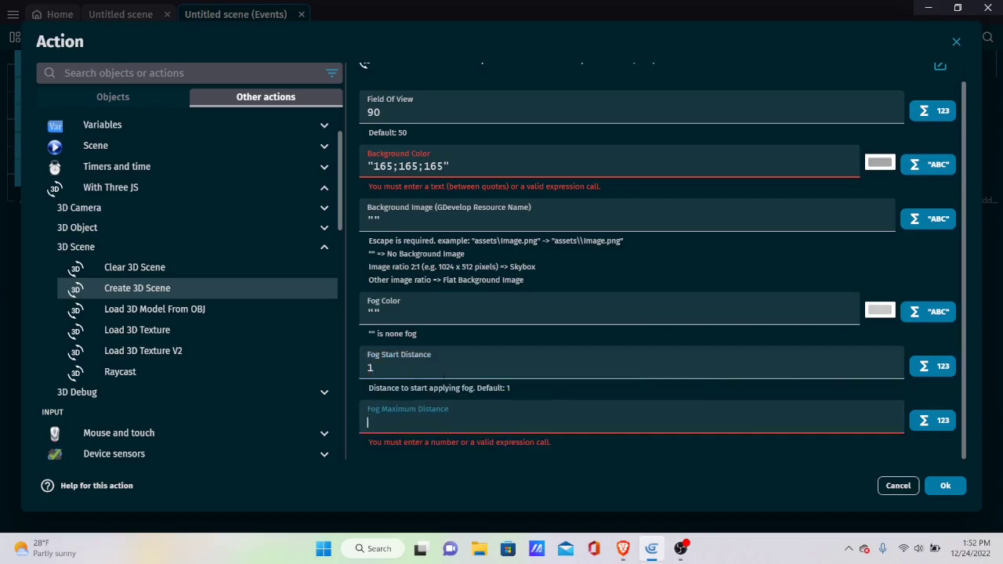
text(1000)
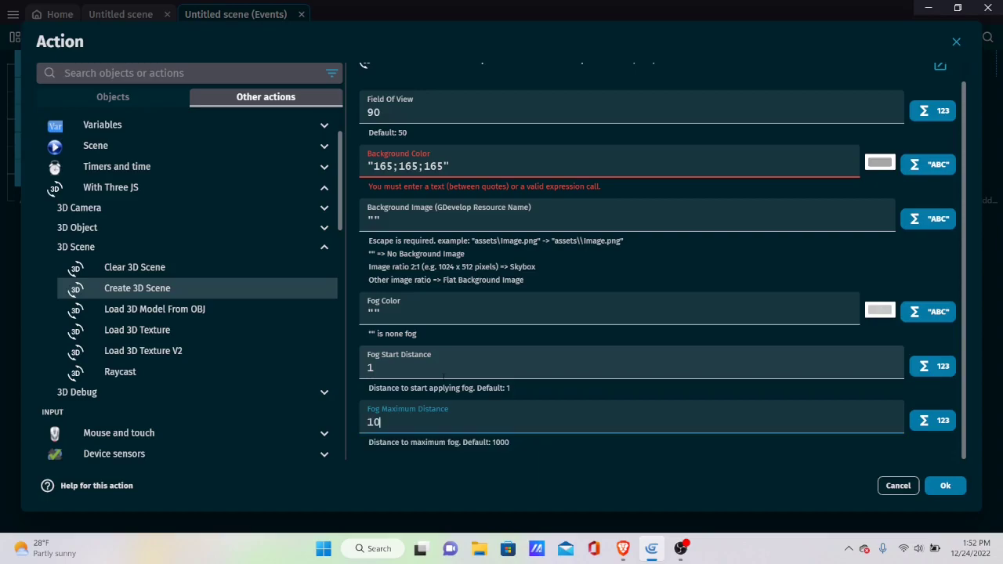
click(938, 486)
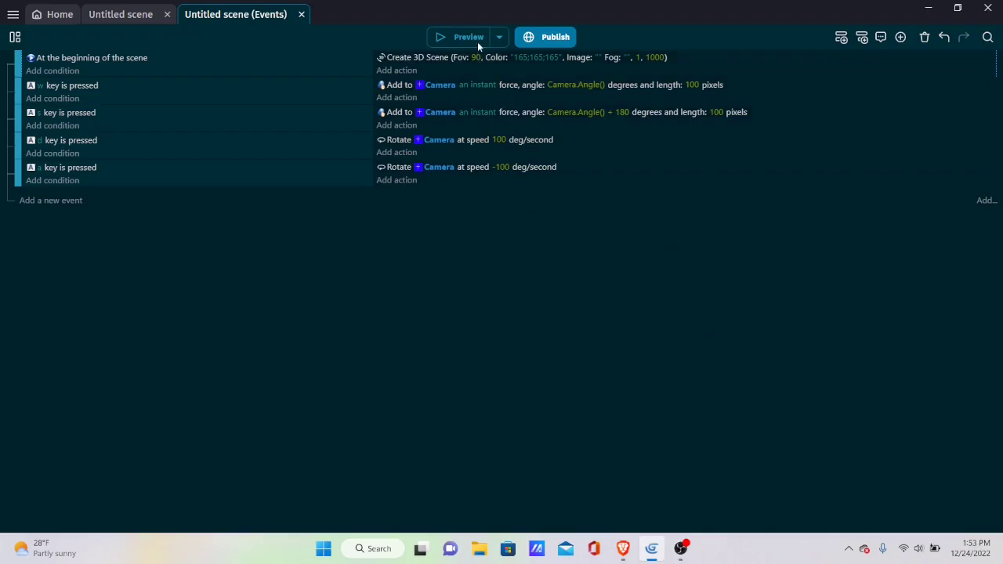
click(452, 37)
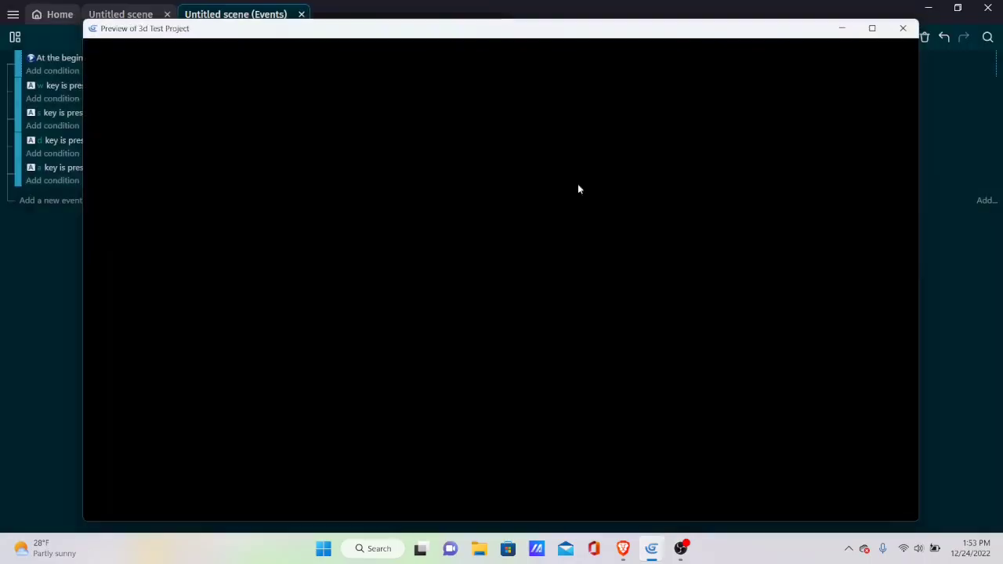
key(a)
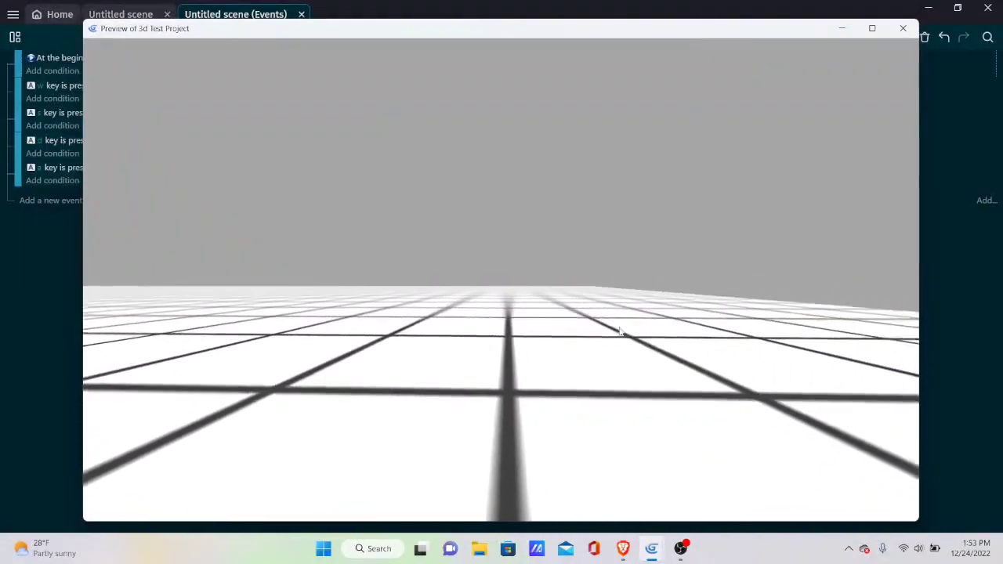
click(872, 28)
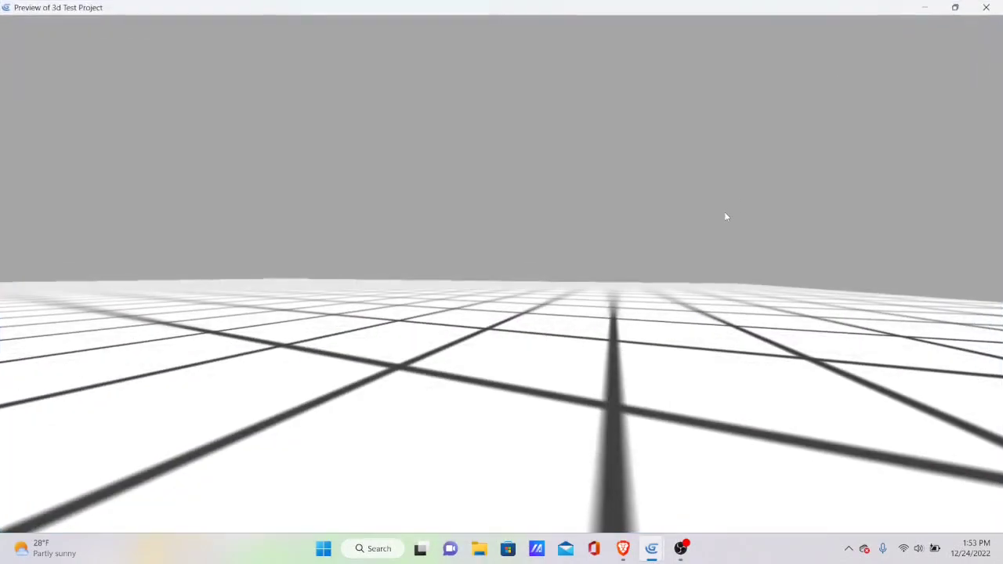
key(a)
key(a)
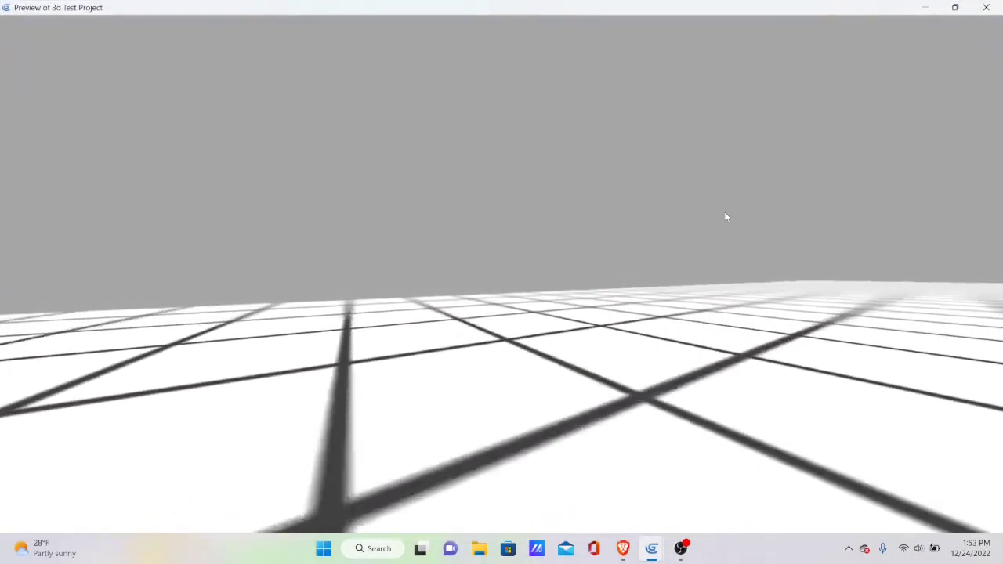
key(a)
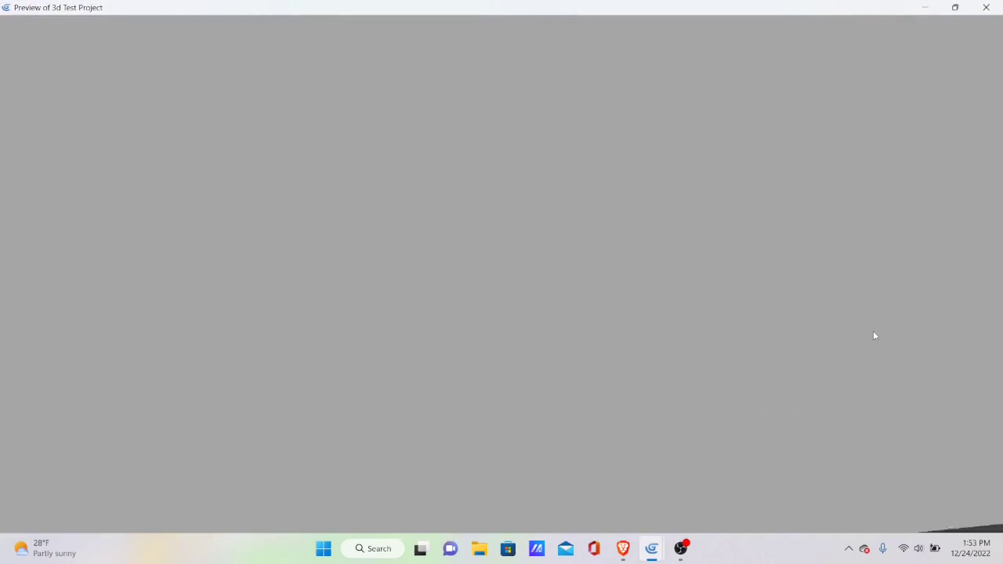
key(a)
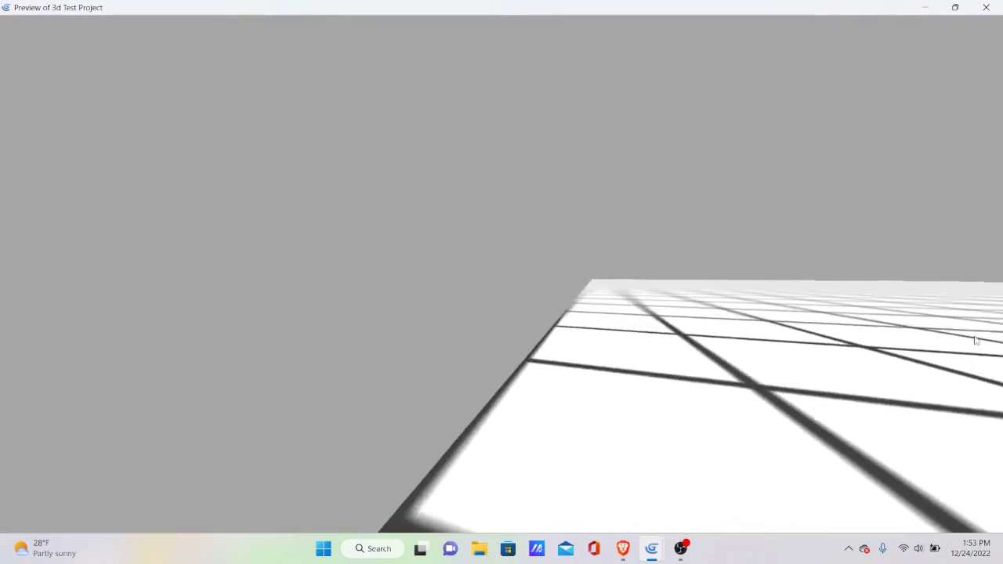
key(a)
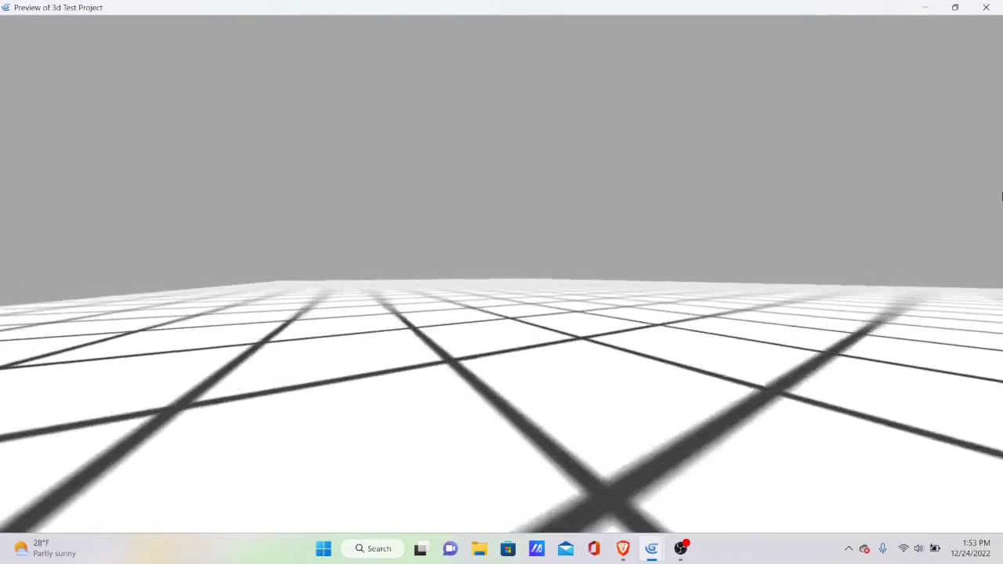
key(a)
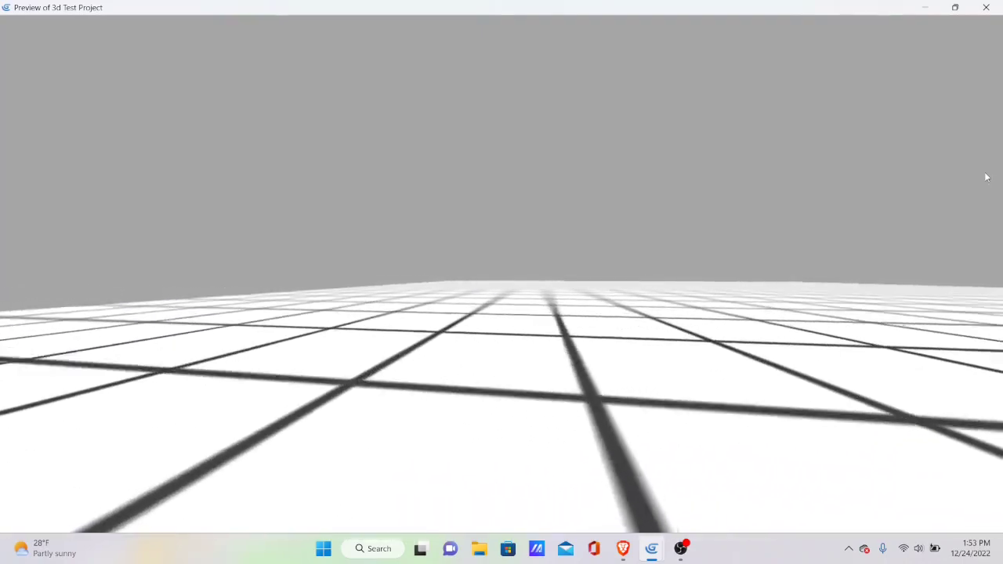
key(a)
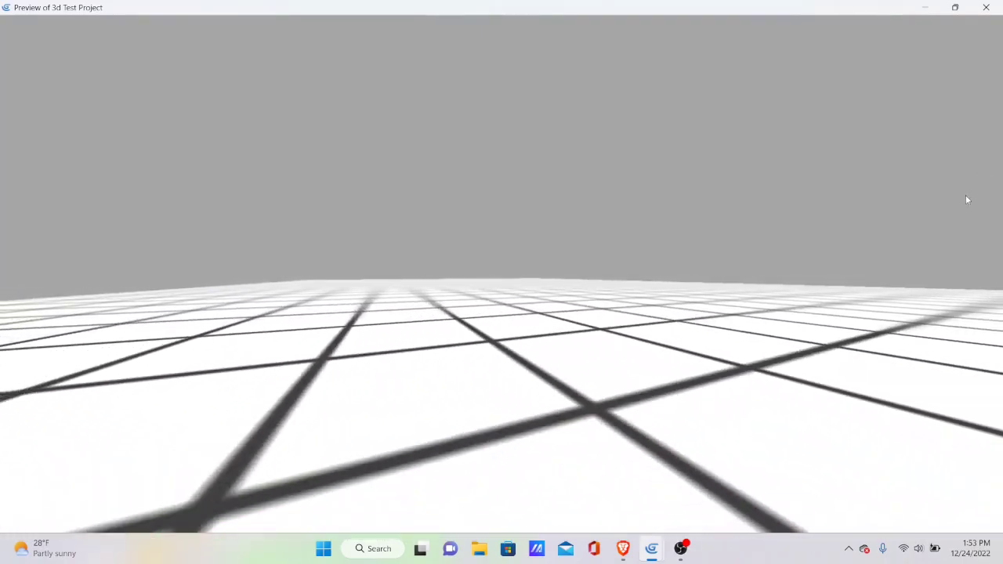
click(986, 8)
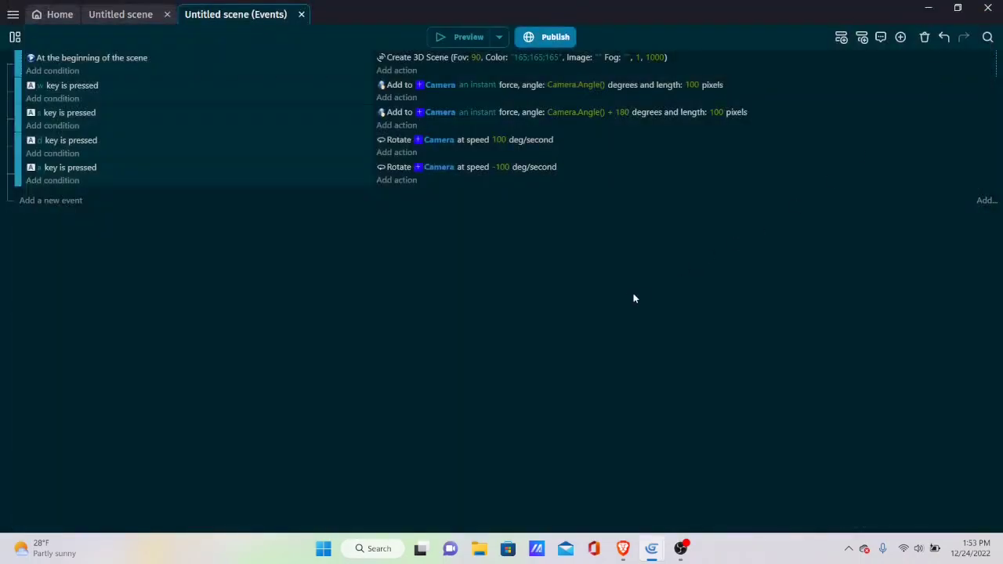
In the scene layout, zoom in, move the Camera down-right, and drop a Wall instance beside it
click(141, 17)
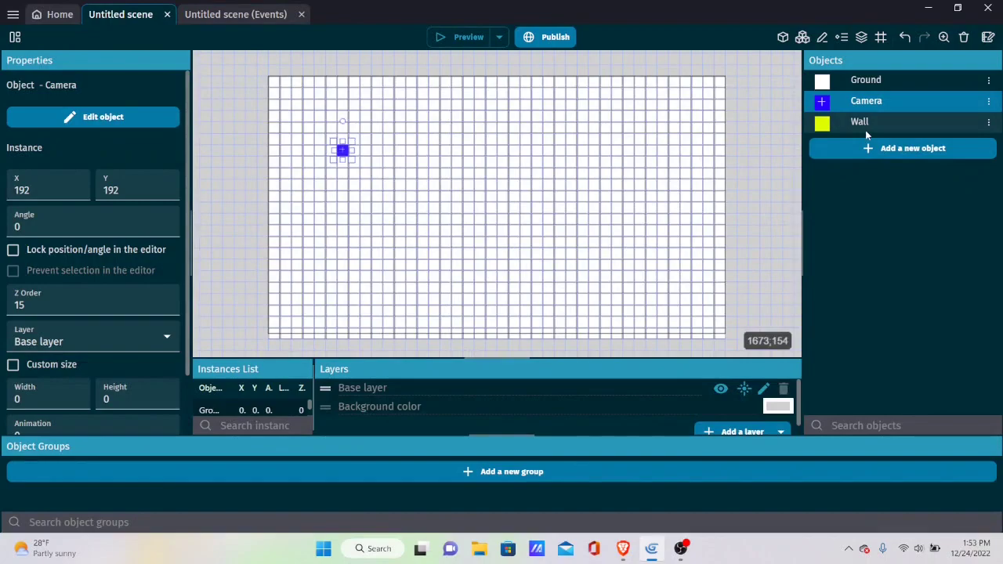
ctrl+scroll(351, 158, up, 2)
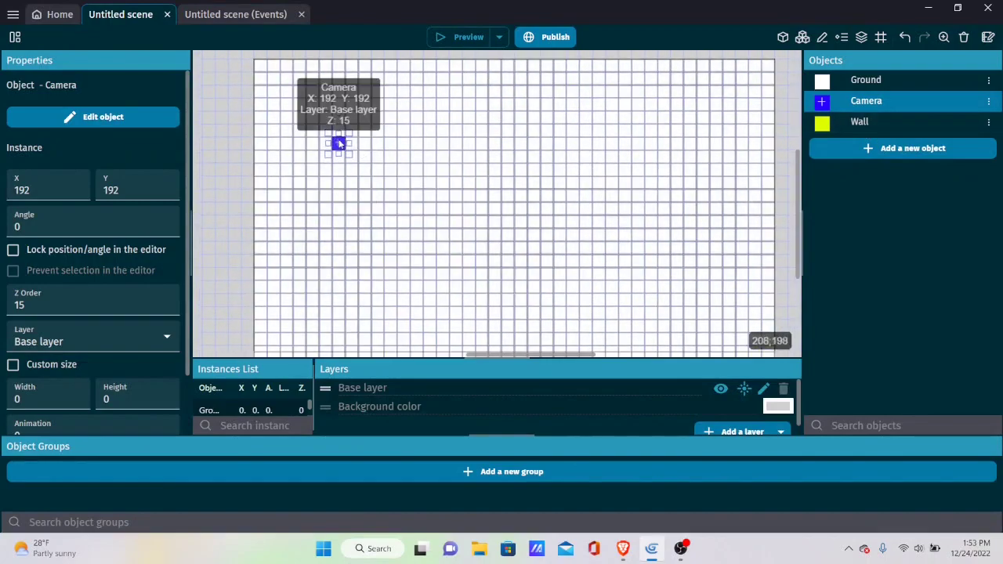
drag(340, 146, 364, 234)
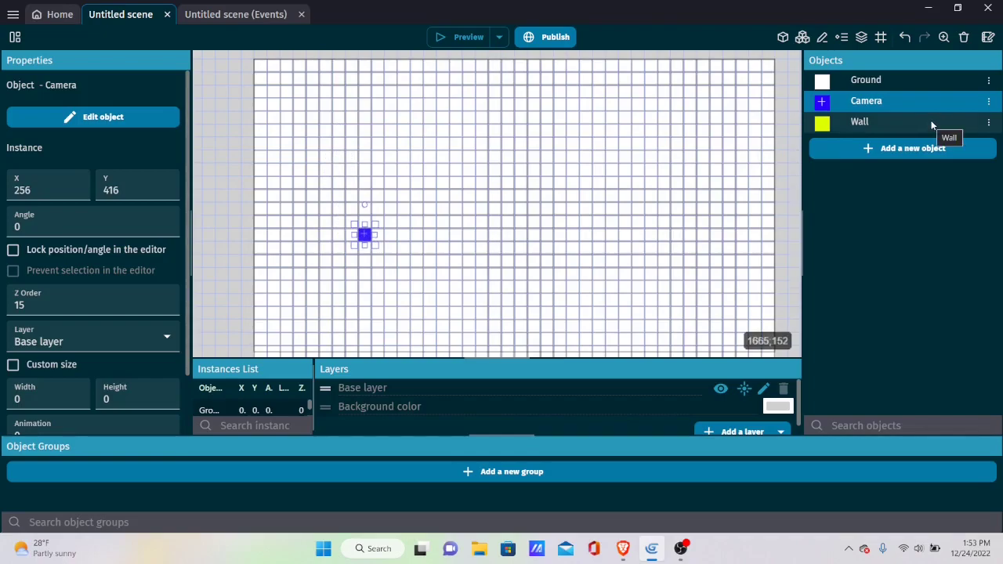
drag(941, 122, 298, 184)
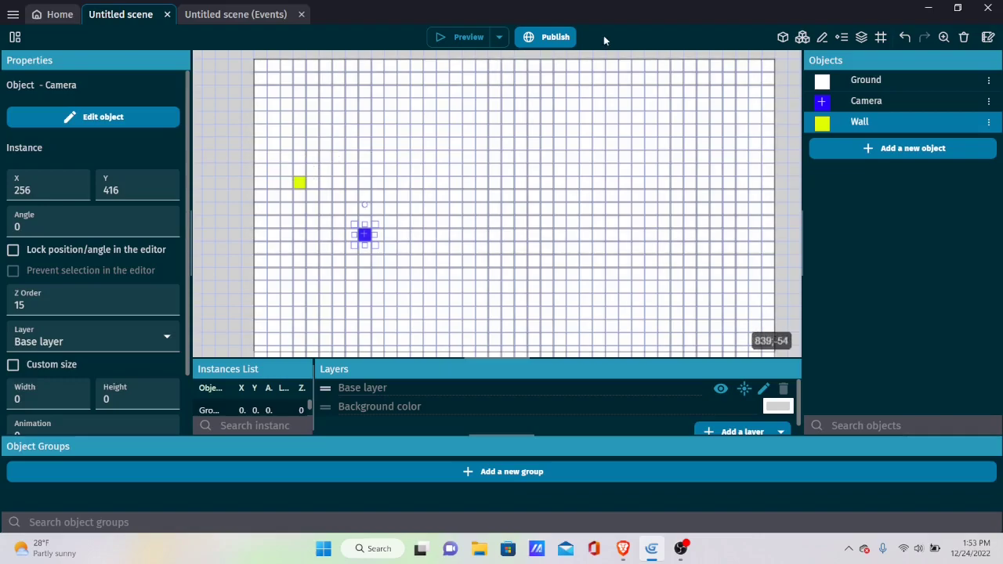
Attach the 3D Box Projection from Tiled Sprite behavior to the Wall object
double_click(859, 122)
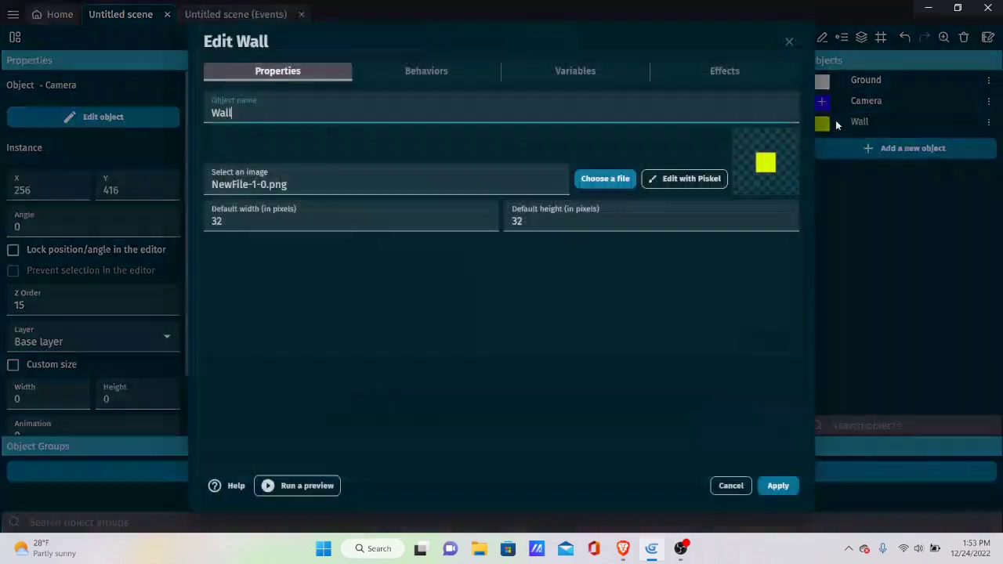
click(439, 73)
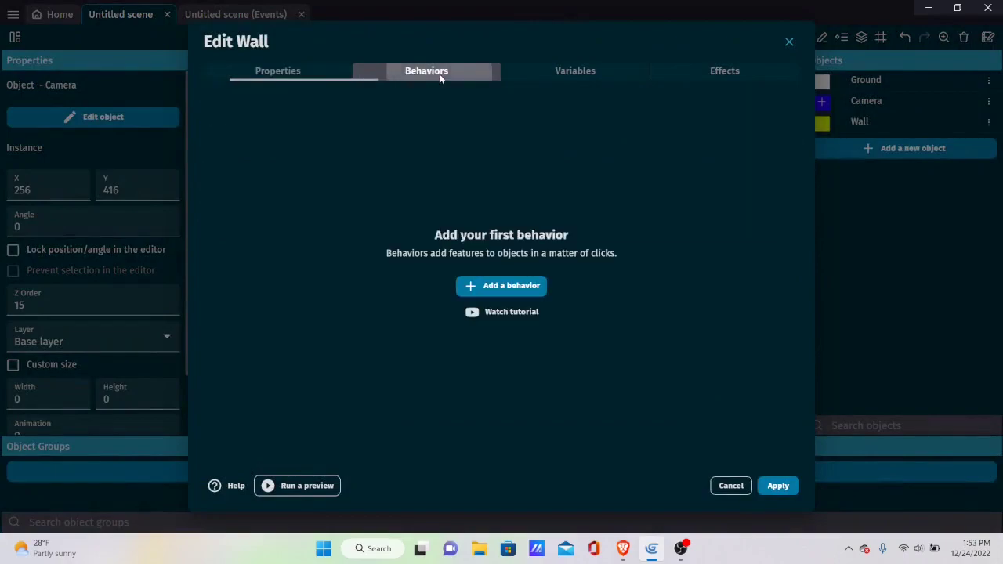
click(500, 285)
scroll(478, 198, down, 10)
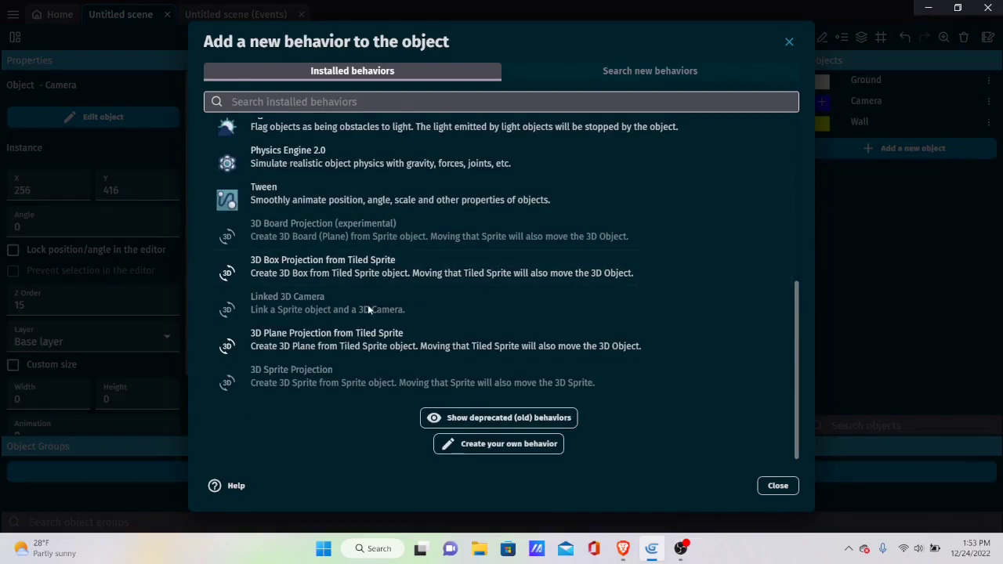
click(409, 265)
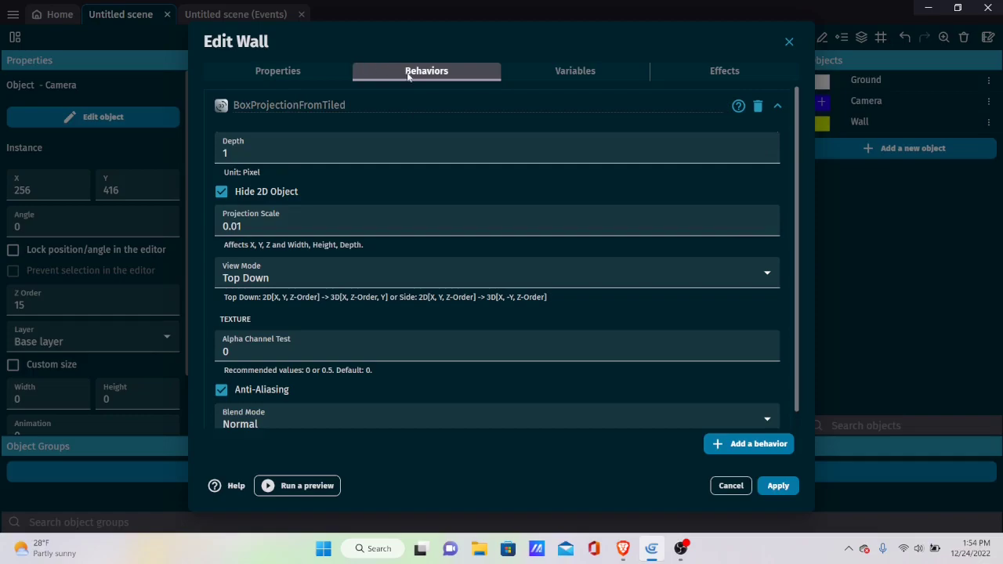
Set the Wall's box depth to 32 and projection scale to 1, then apply
click(377, 153)
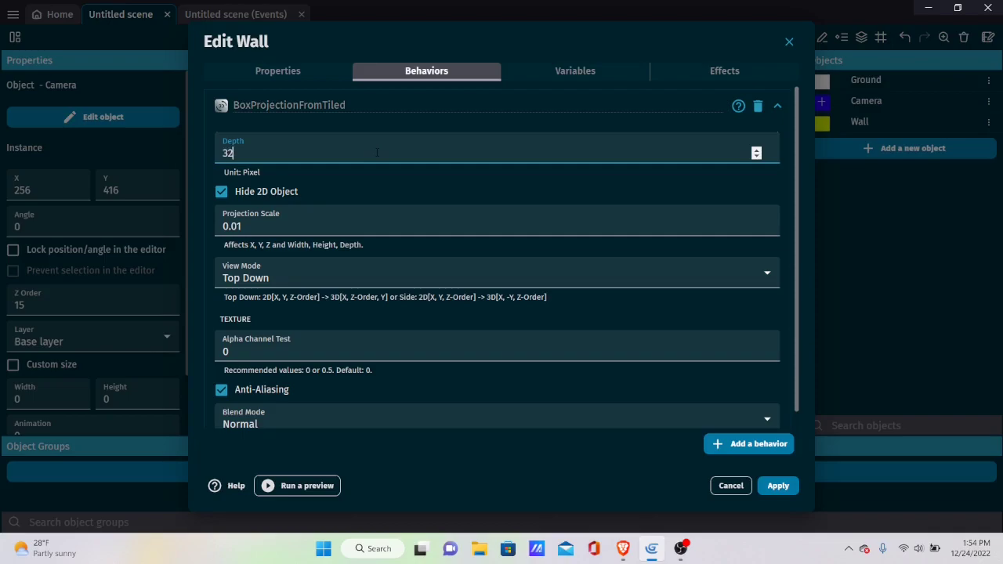
click(348, 210)
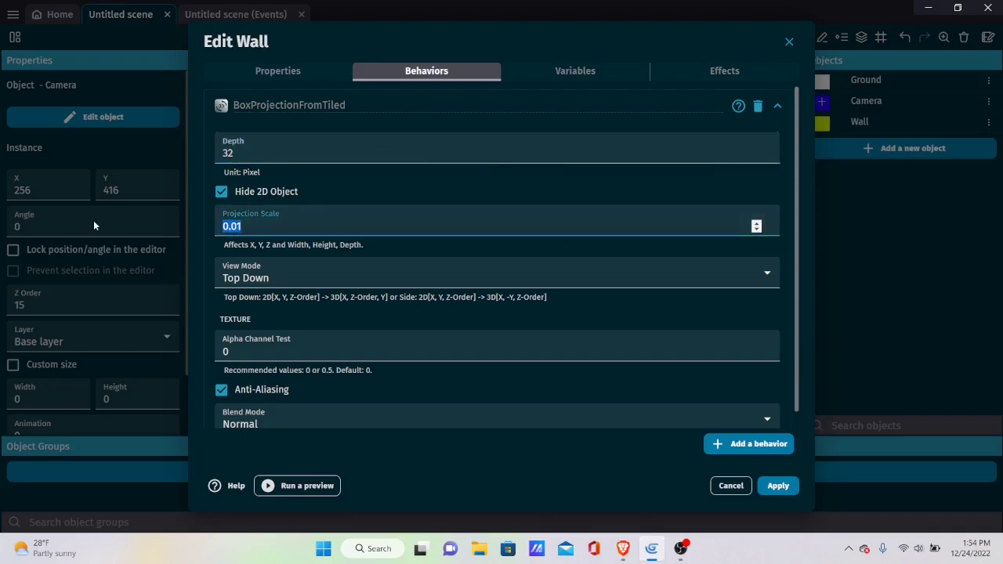
key(BackSpace)
text(1)
scroll(252, 267, down, 1)
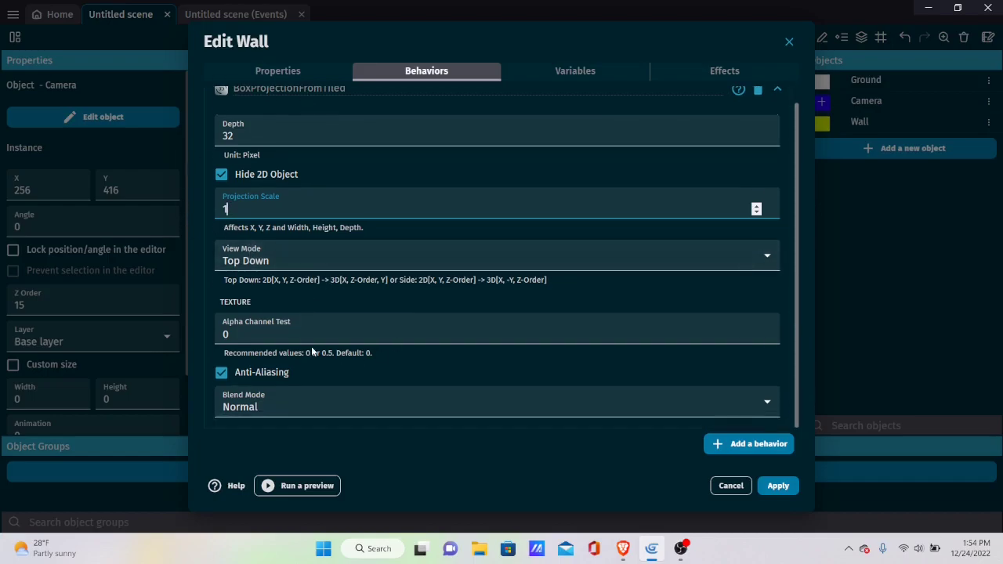
click(766, 486)
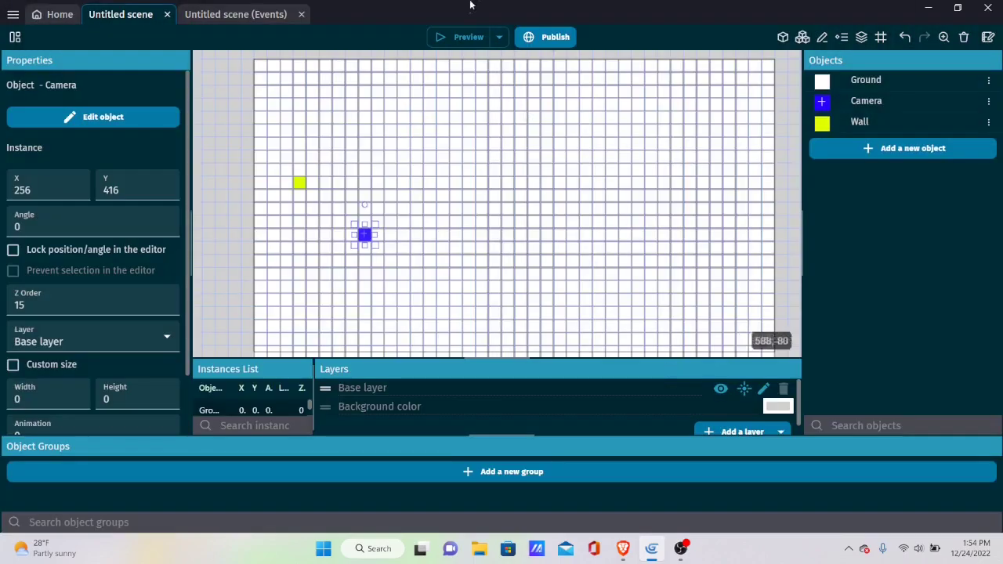
Preview the scene, moving the camera toward and away from the yellow cube, then close it
click(438, 40)
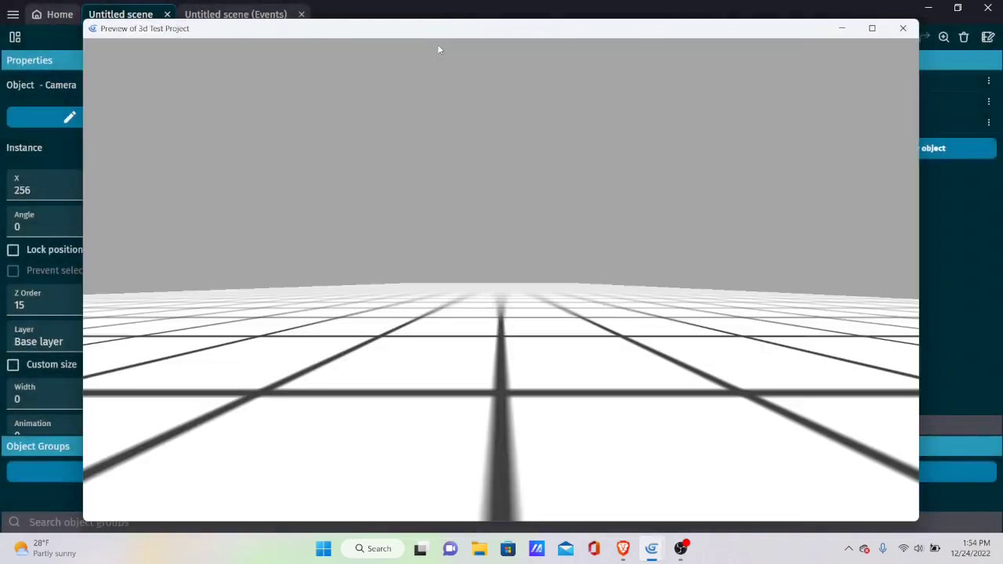
key(Left)
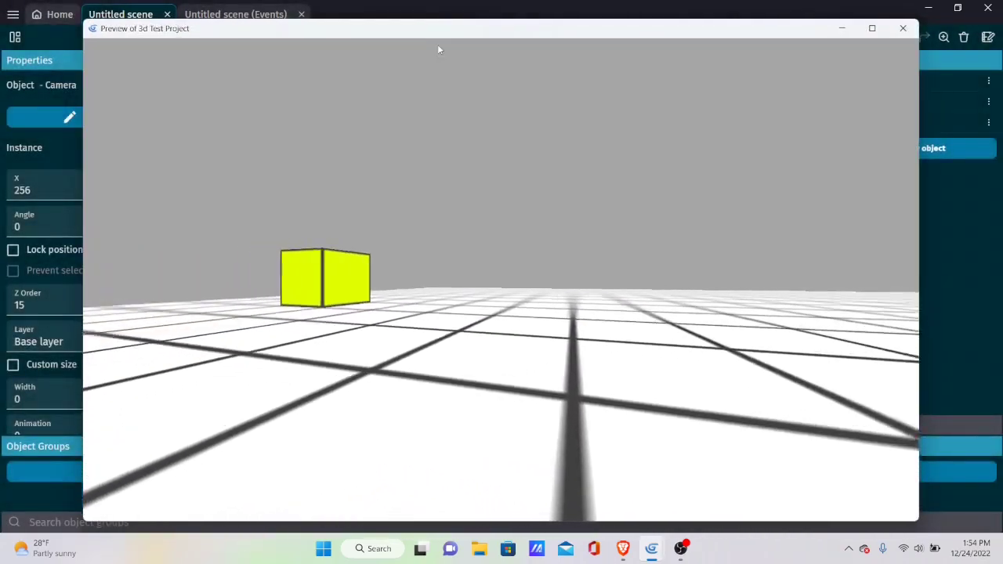
key(Up)
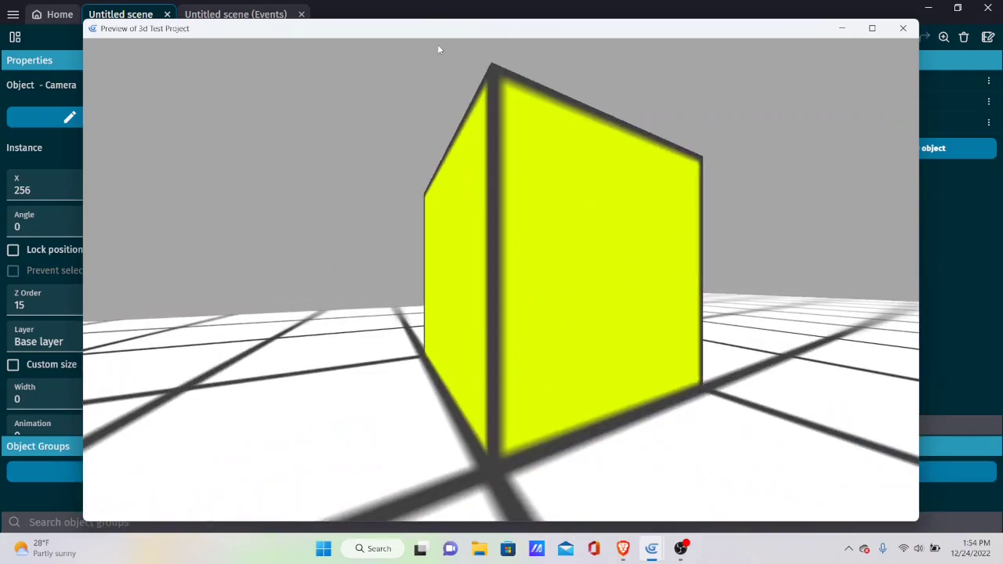
key(Up)
key(Down)
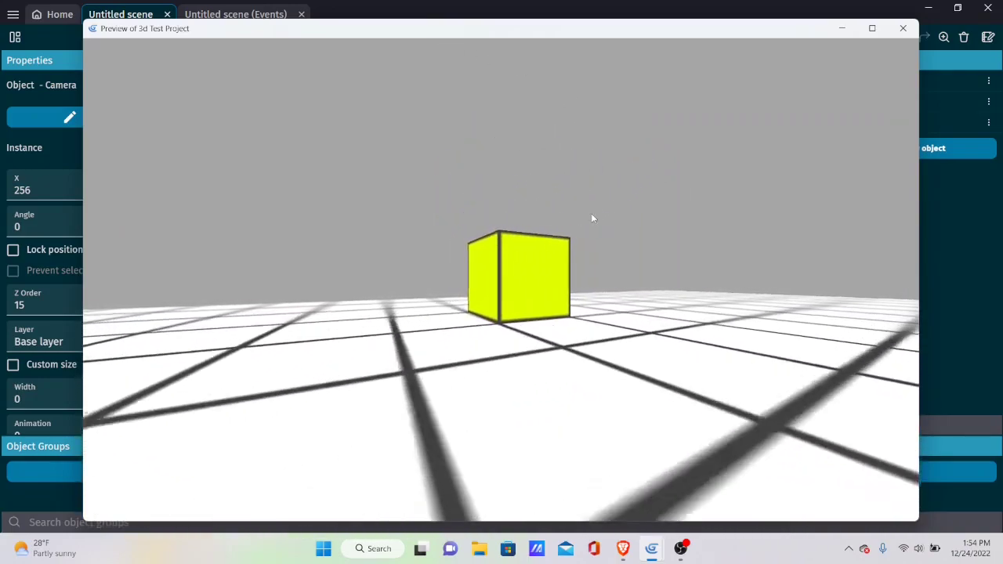
key(Up)
key(Down)
key(Up)
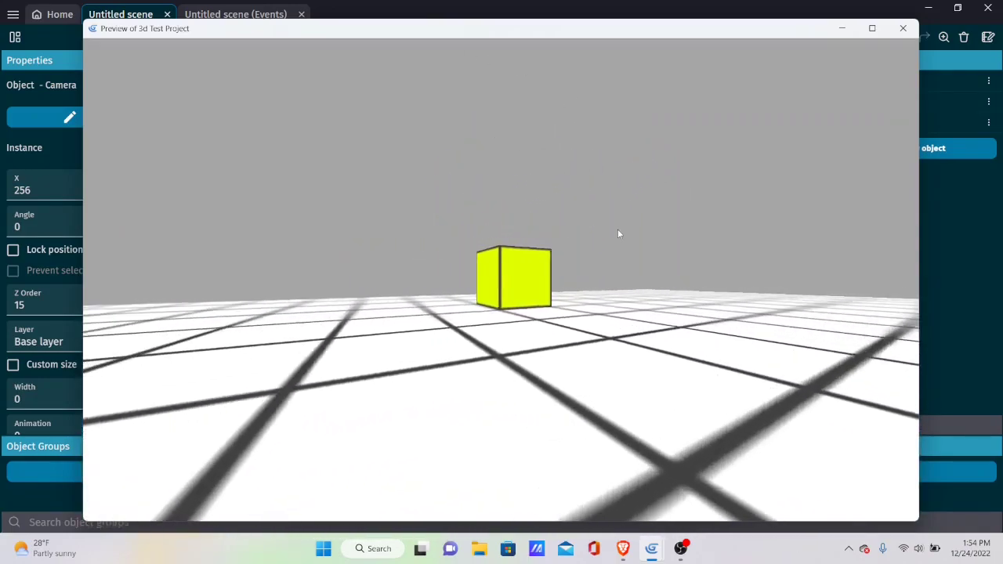
key(Down)
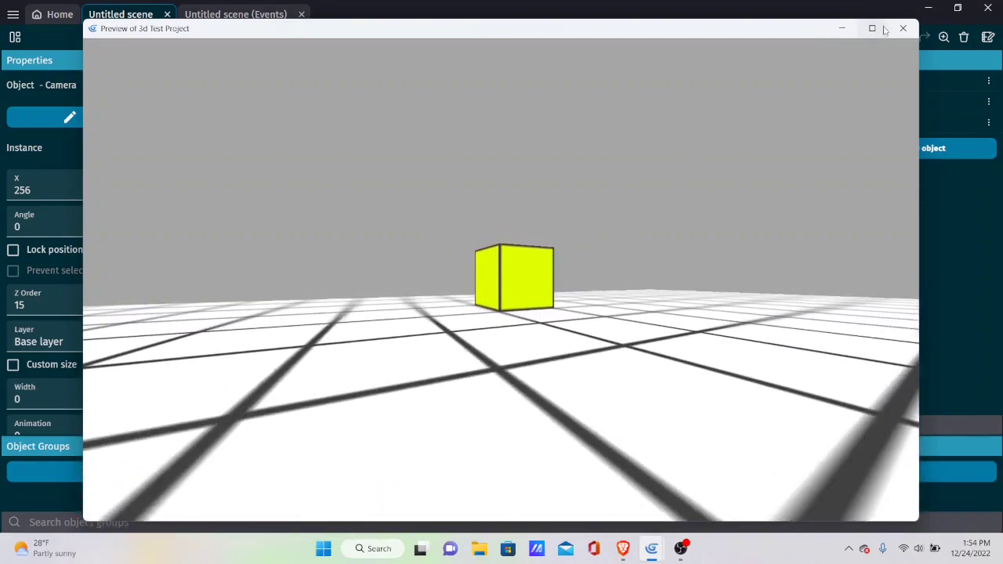
click(898, 31)
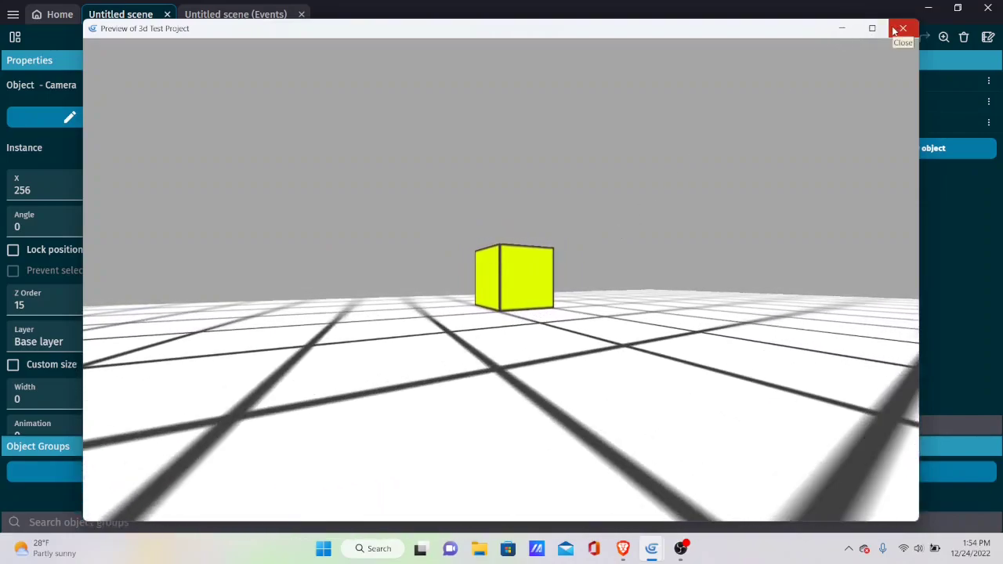
click(893, 36)
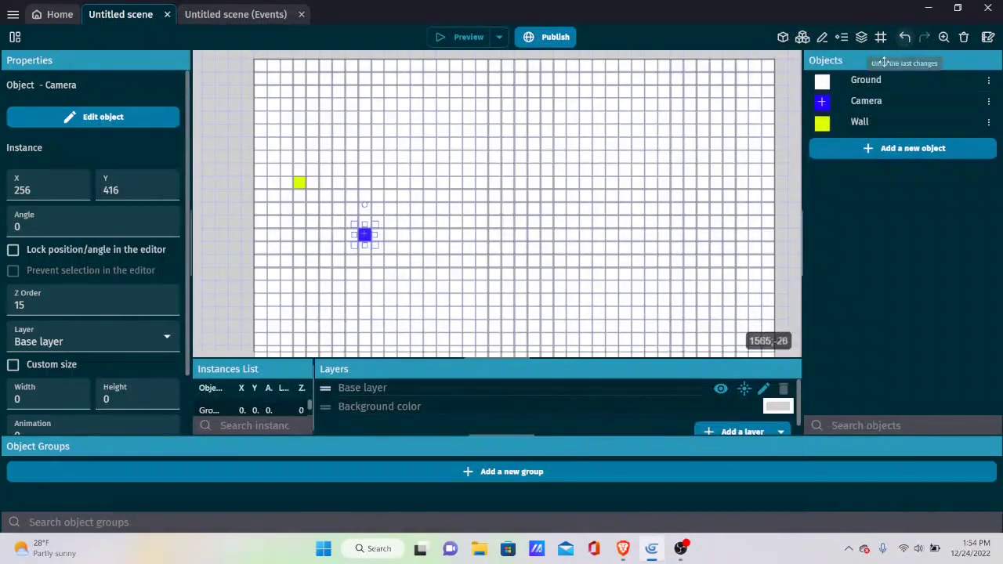
Change the Wall's BoxProjectionFromTiled Depth to 352 and apply
double_click(855, 130)
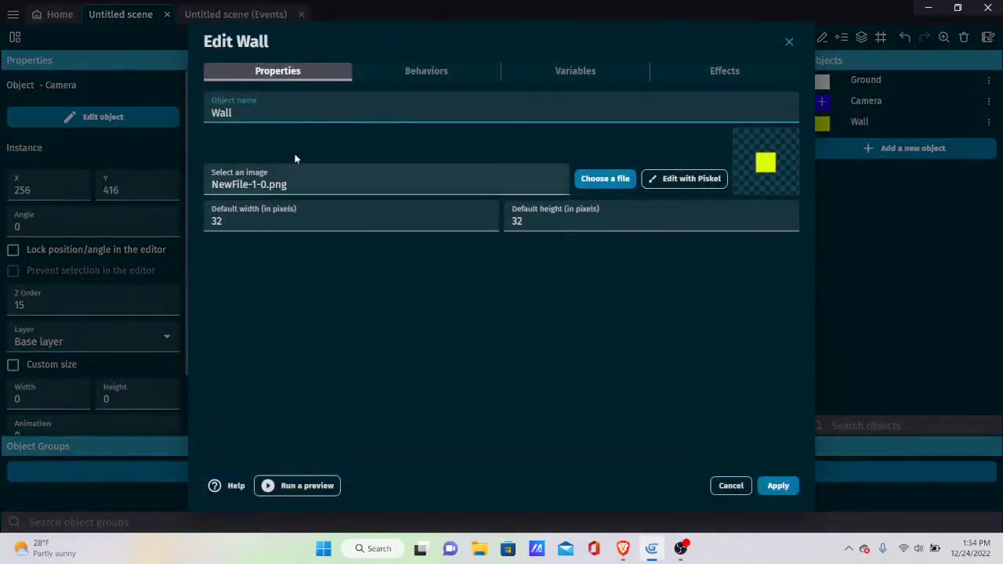
click(387, 66)
click(256, 148)
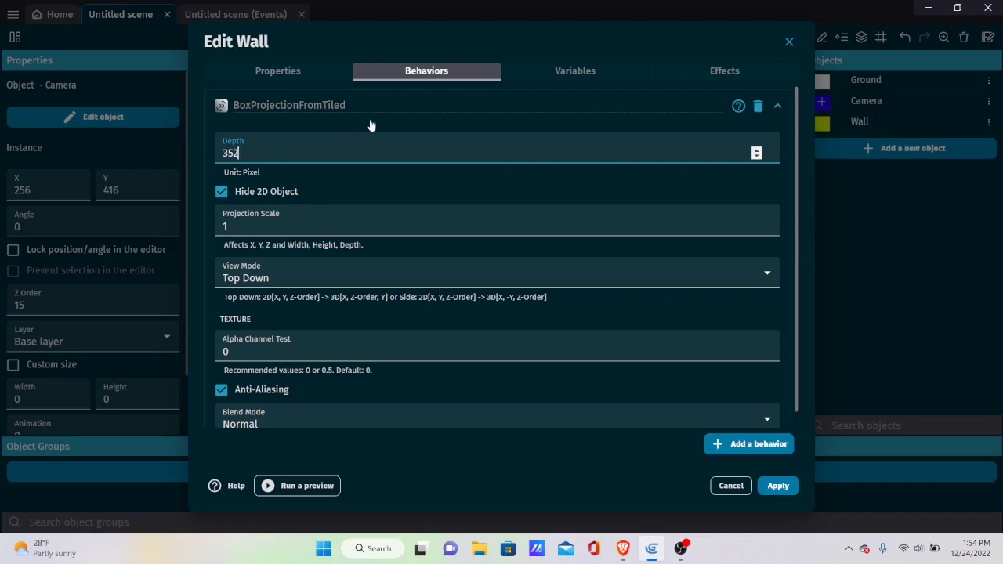
scroll(409, 222, down, 1)
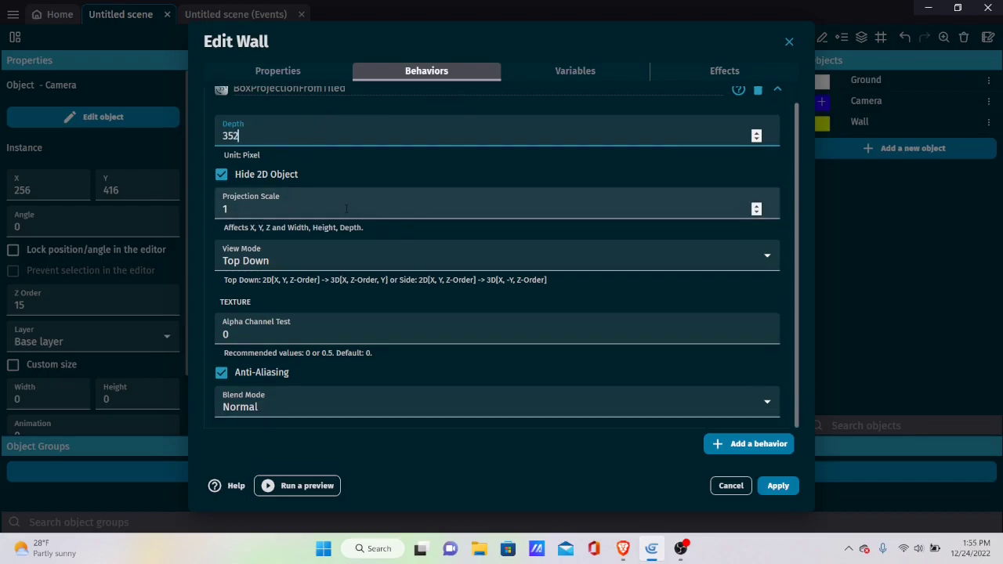
click(777, 485)
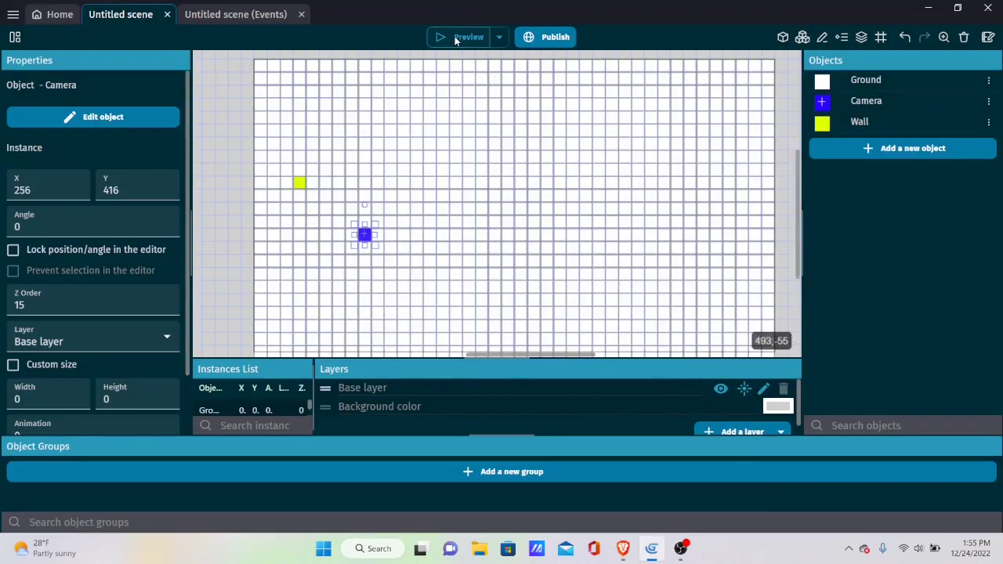
click(455, 39)
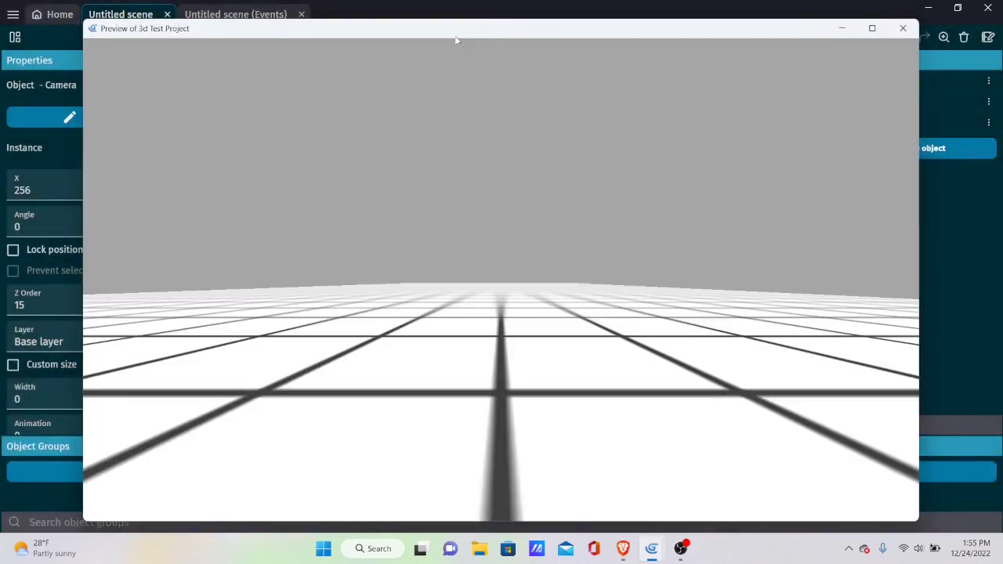
key(Up)
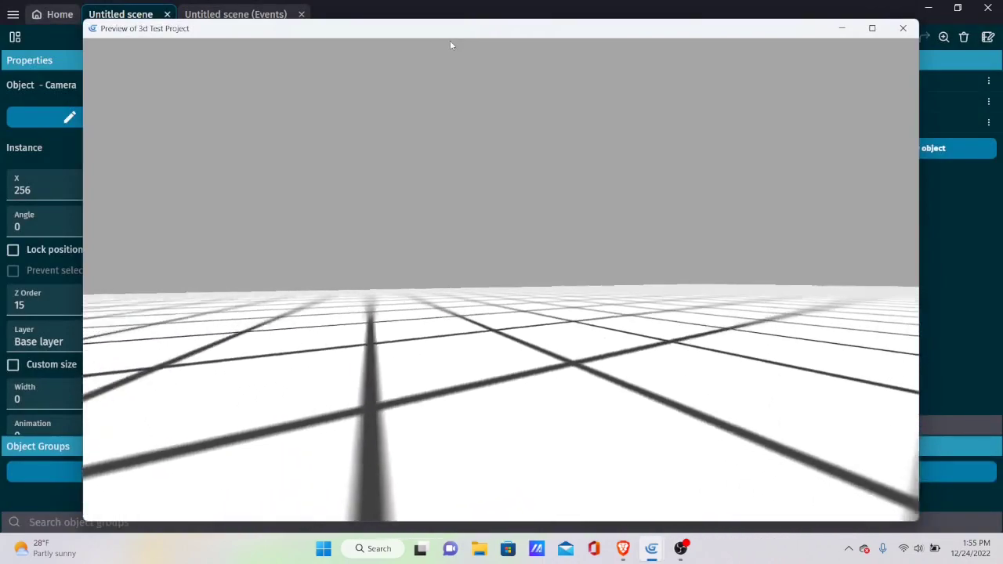
key(Left)
key(Down)
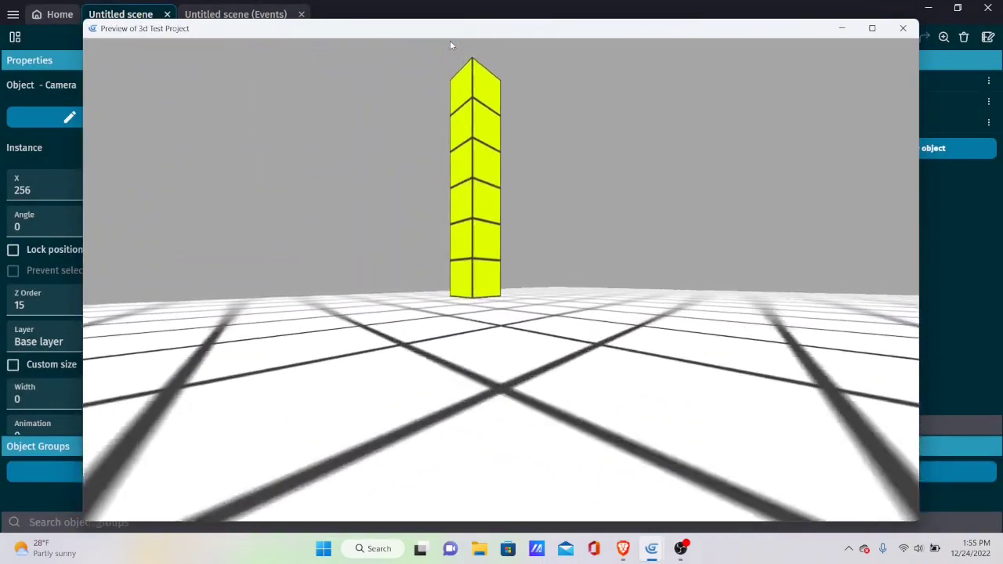
key(Up)
key(Down)
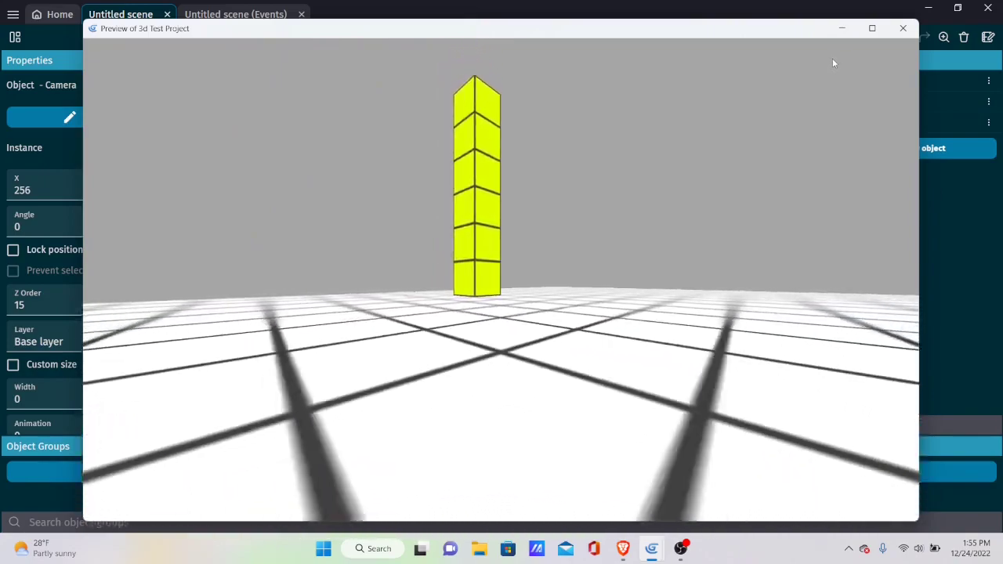
key(Up)
click(872, 28)
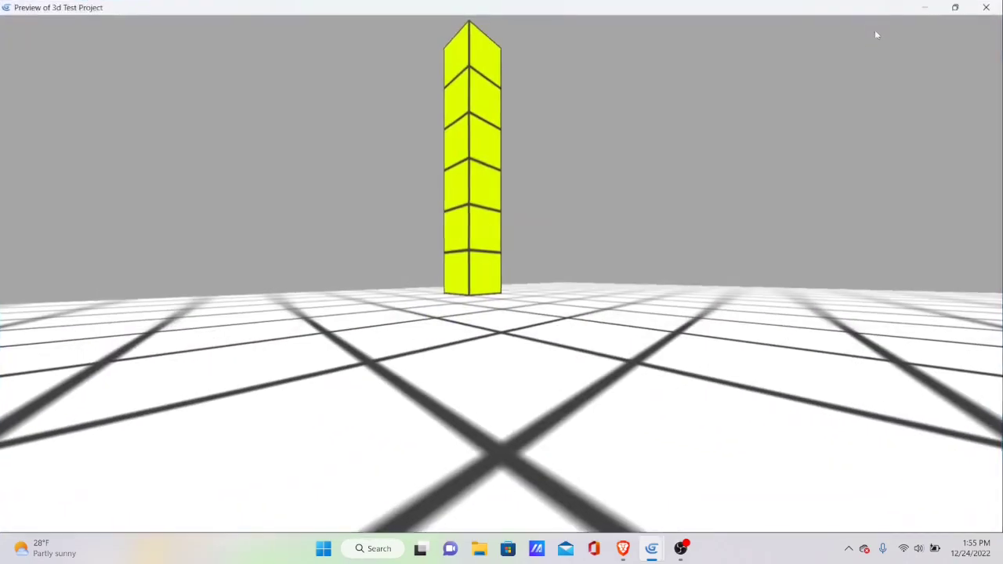
click(988, 8)
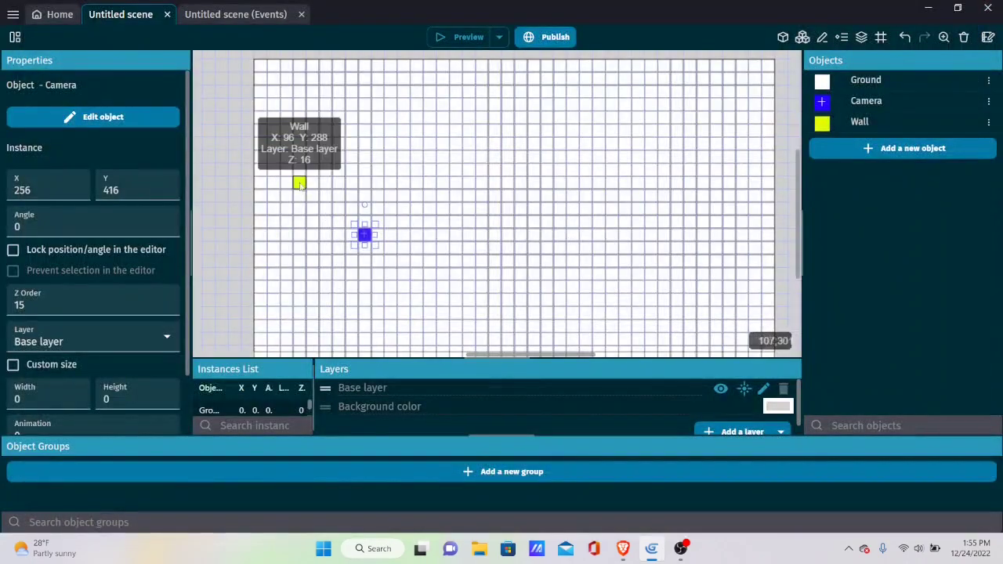
Change the Wall instance's Z Order from 16 to 15, then preview and close
click(301, 185)
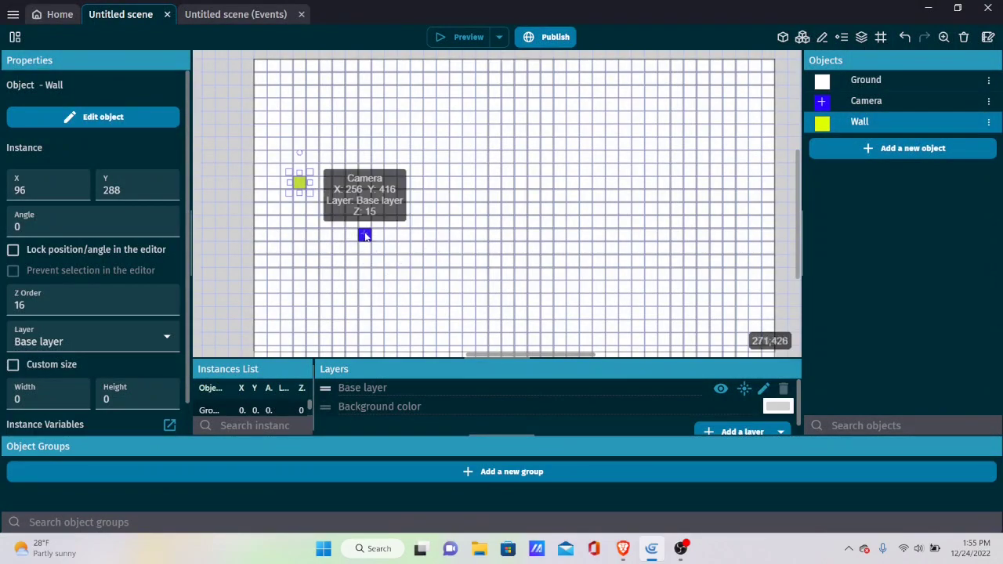
click(47, 303)
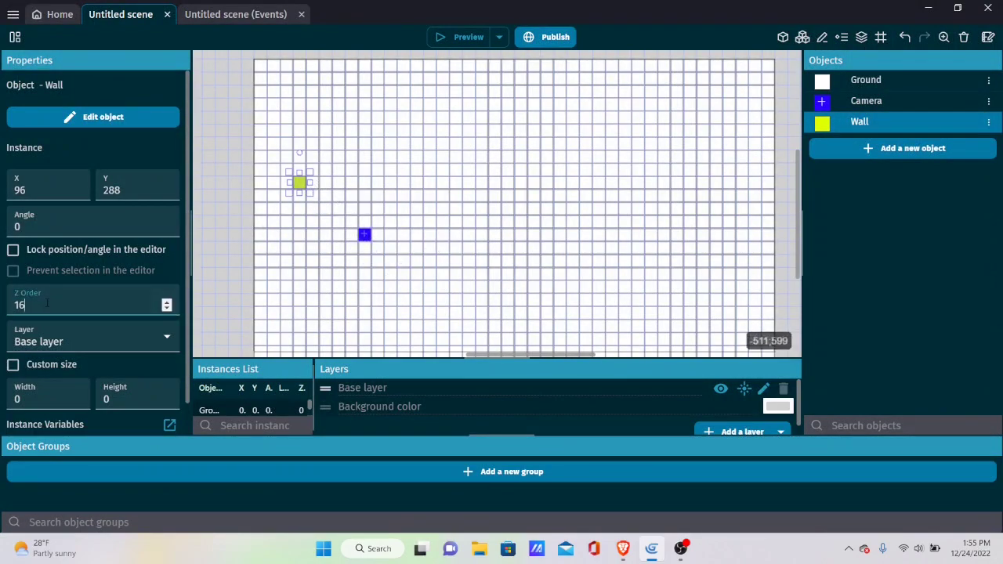
key(BackSpace)
key(BackSpace)
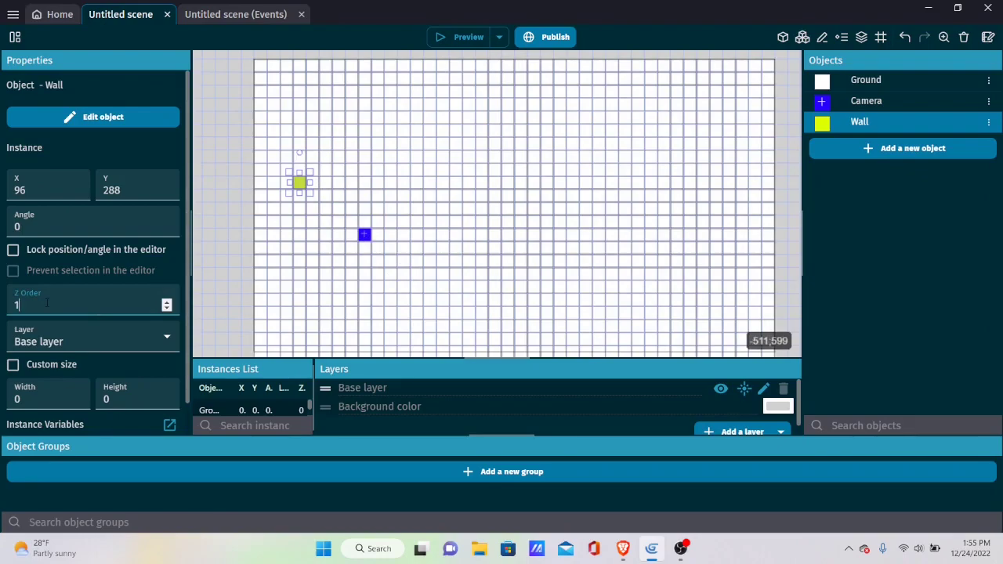
text(15)
click(462, 36)
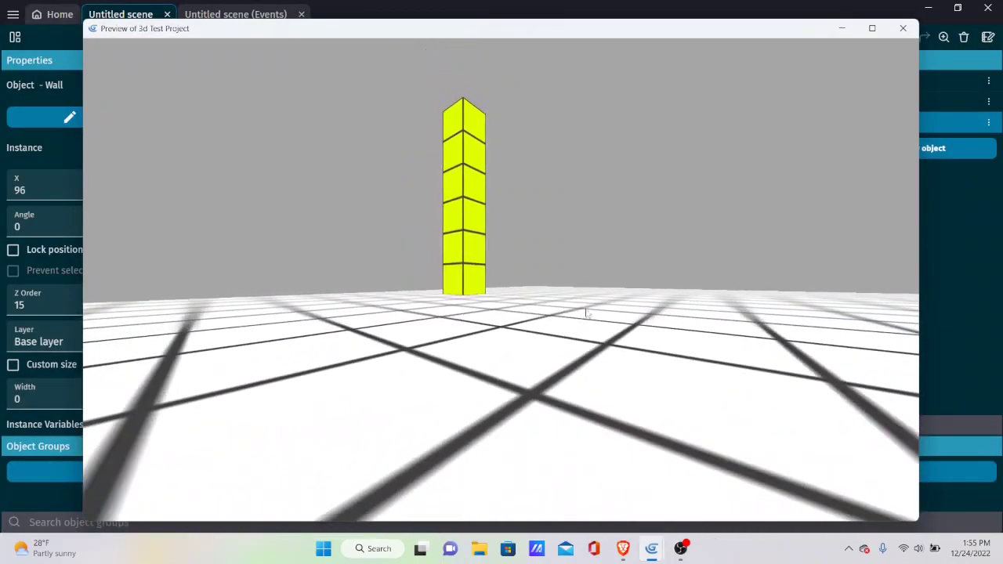
click(901, 27)
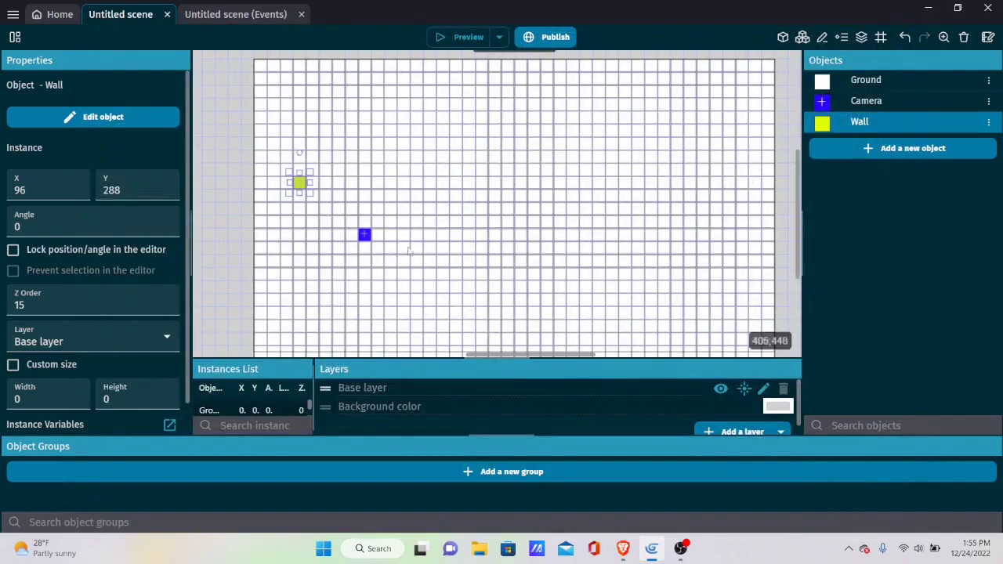
Duplicate the Wall instance several times into a short vertical stack of wall pieces
right_click(292, 177)
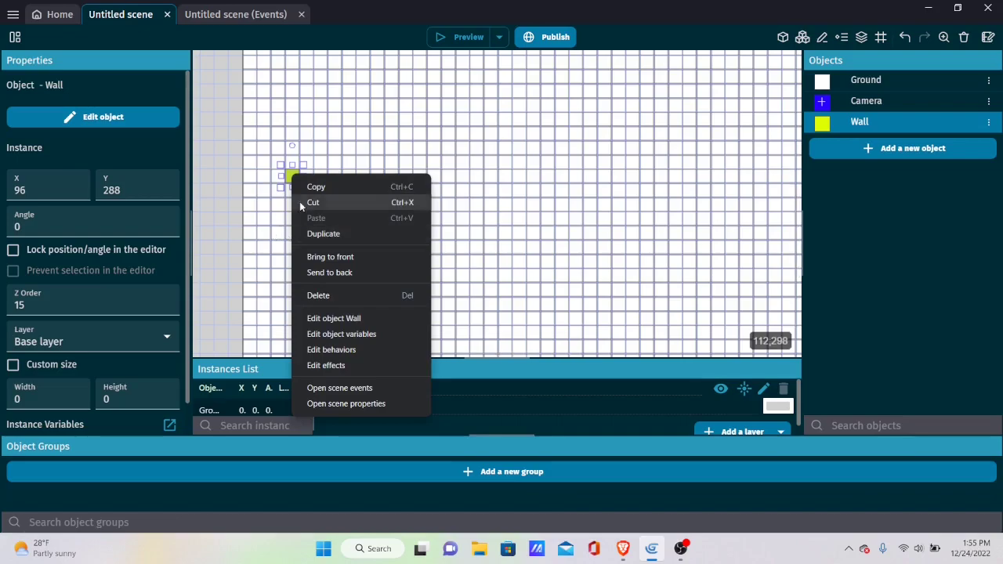
click(348, 232)
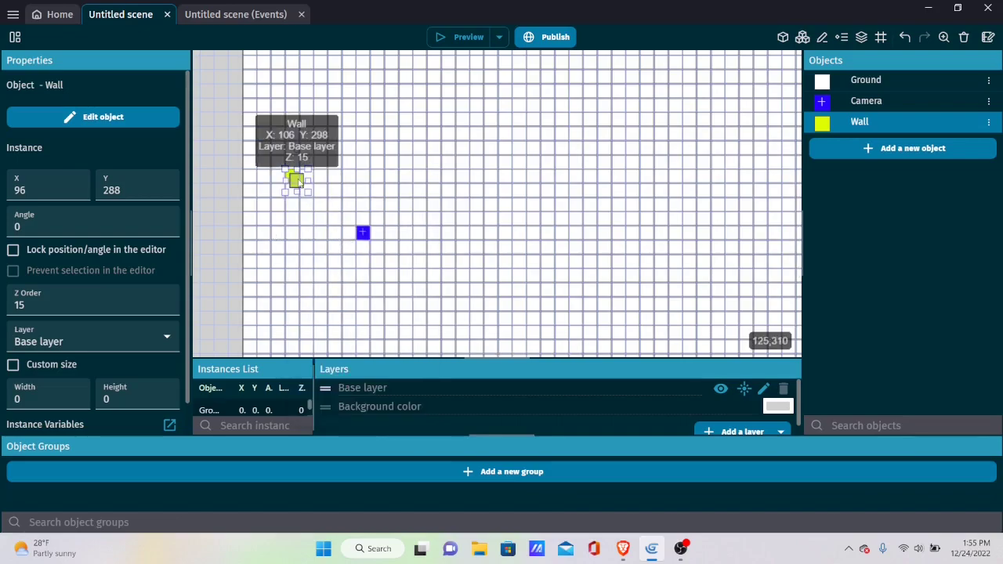
drag(293, 177, 292, 192)
right_click(291, 192)
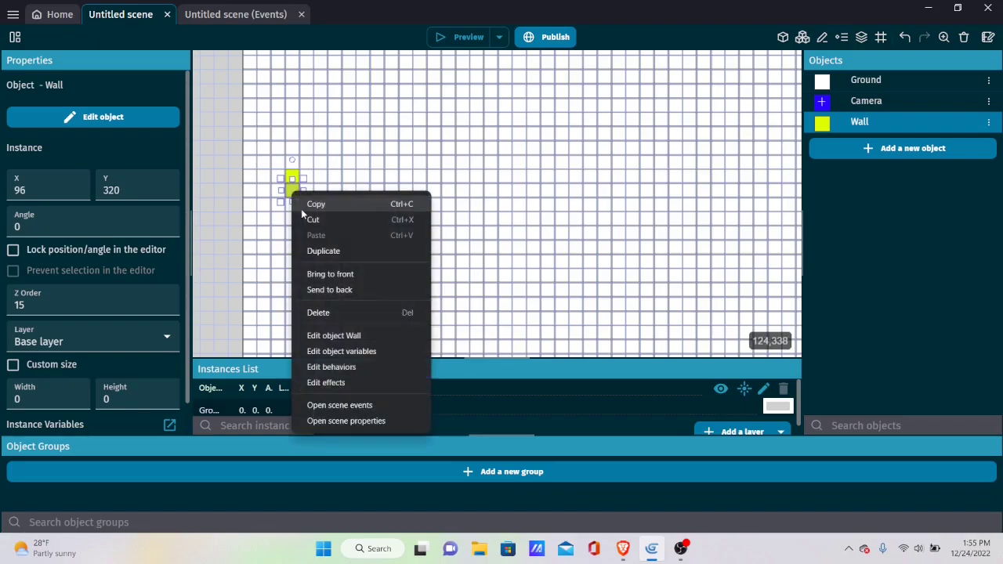
click(329, 249)
right_click(292, 220)
click(329, 278)
Box-select the stacked wall pieces and copy them to form the left wall column
click(329, 235)
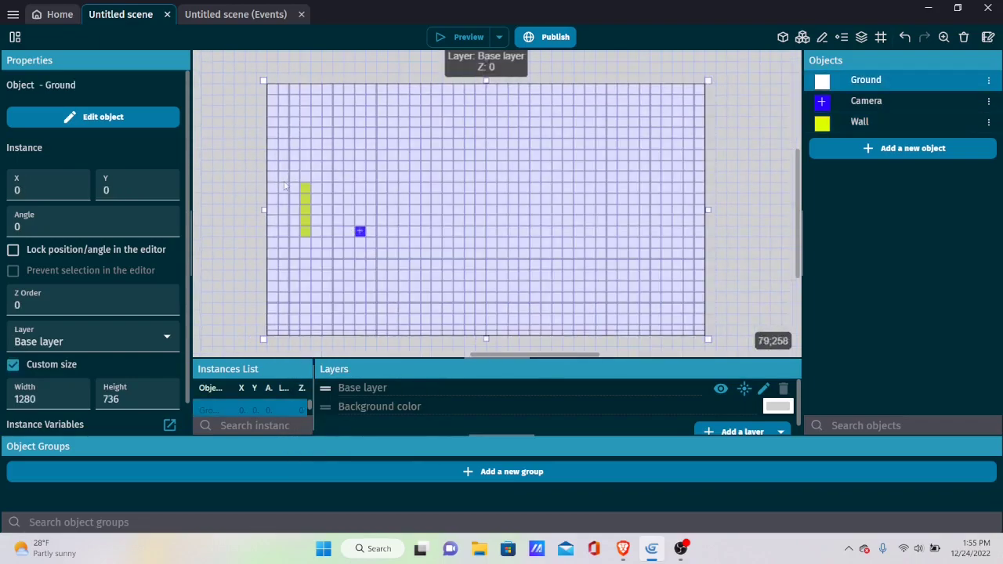
click(305, 223)
drag(254, 169, 319, 235)
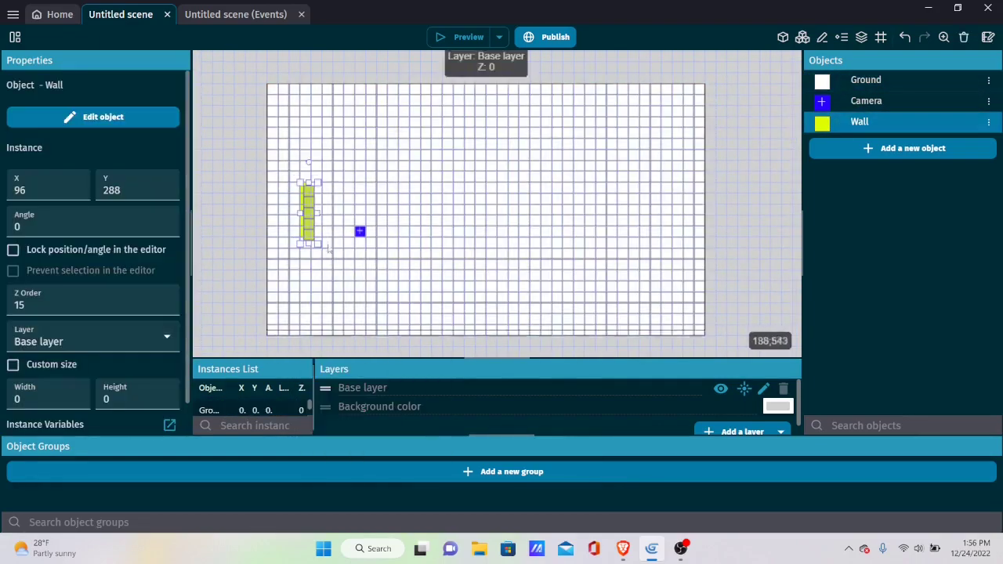
drag(305, 192, 352, 168)
right_click(318, 167)
click(347, 225)
Copy the top wall pieces rightward, extending the top wall bar to its right end
click(239, 150)
drag(253, 129, 426, 184)
ctrl+drag(364, 164, 510, 162)
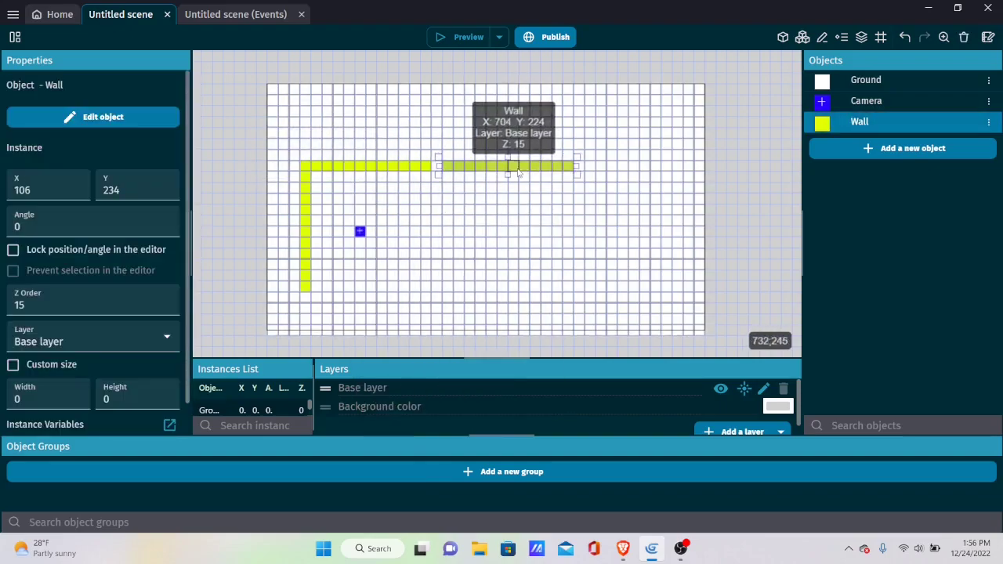
click(273, 149)
drag(258, 133, 674, 181)
click(271, 145)
Copy the top bar down as the bottom wall and the left column across as the right wall
ctrl+drag(535, 175, 547, 297)
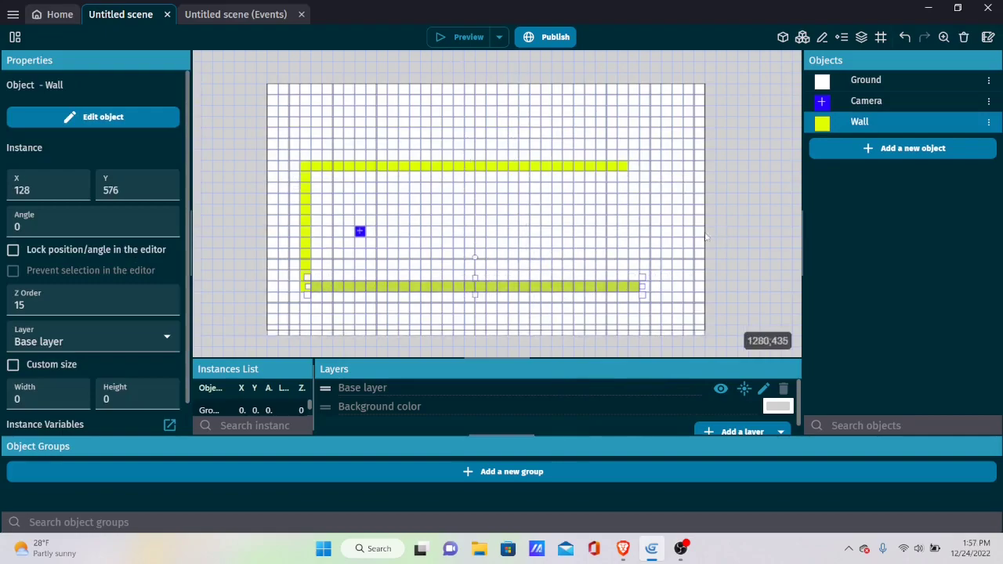
click(522, 273)
right_click(621, 287)
drag(248, 161, 326, 263)
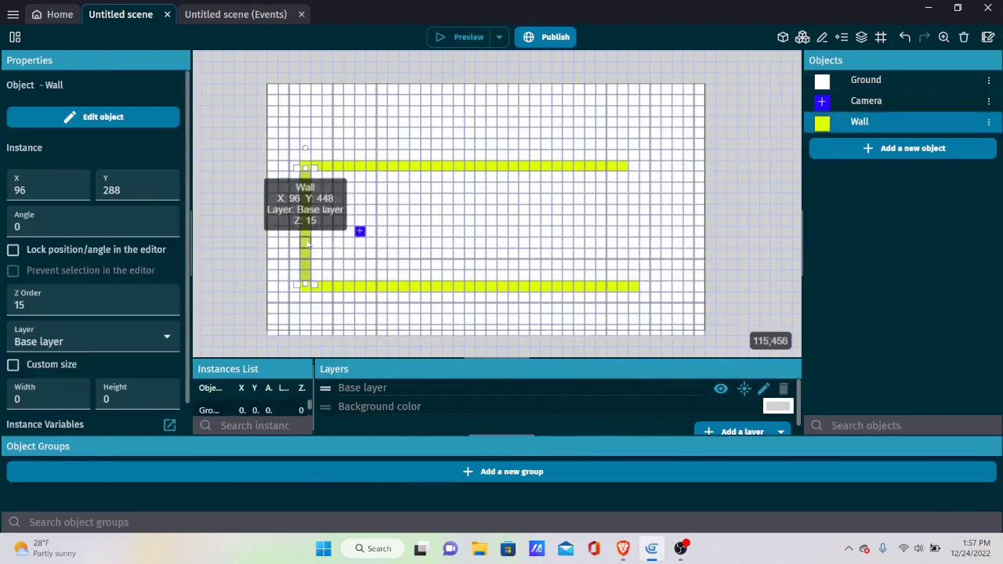
ctrl+drag(307, 182, 635, 171)
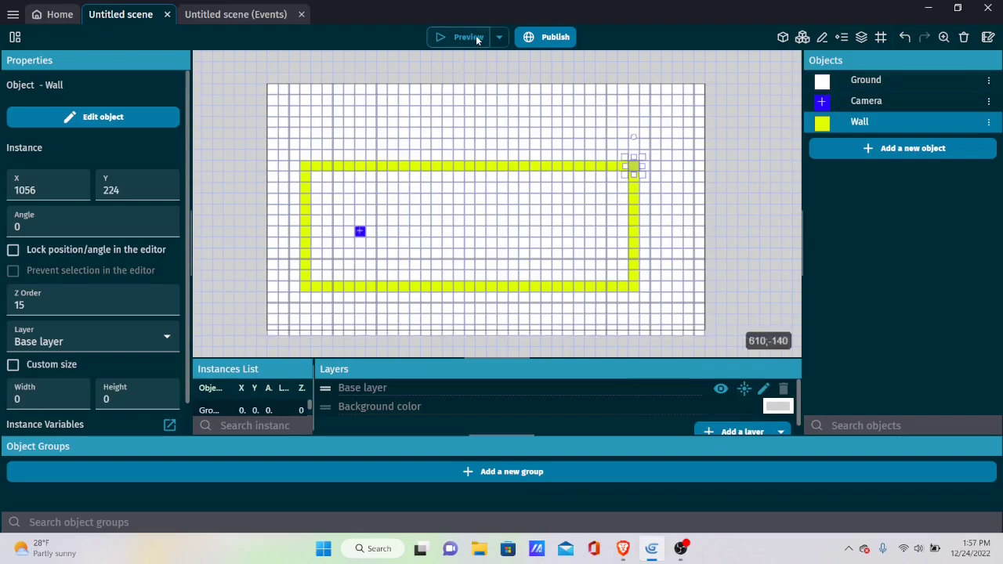
Launch a preview of the scene and maximize the preview window
click(468, 37)
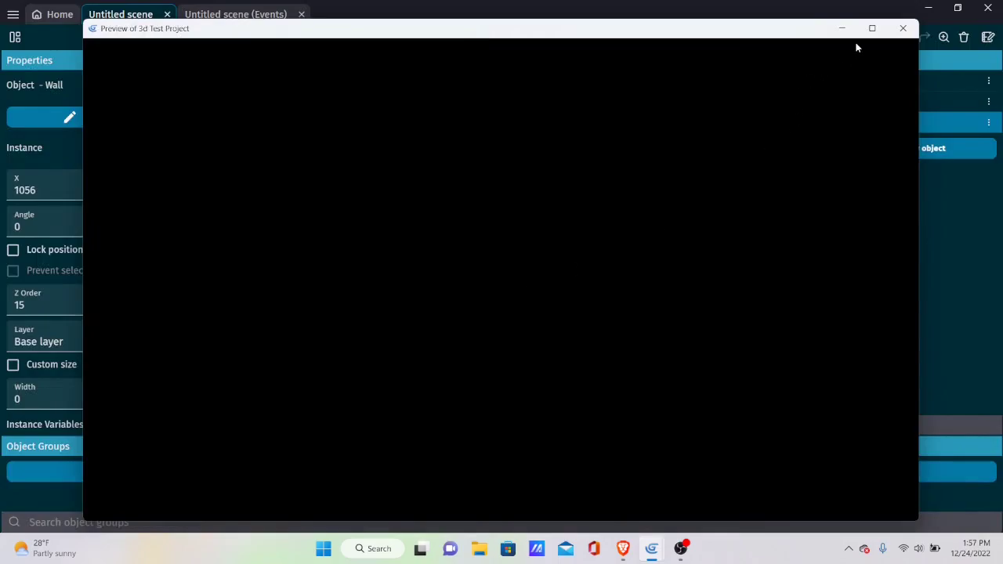
mouse_move(873, 31)
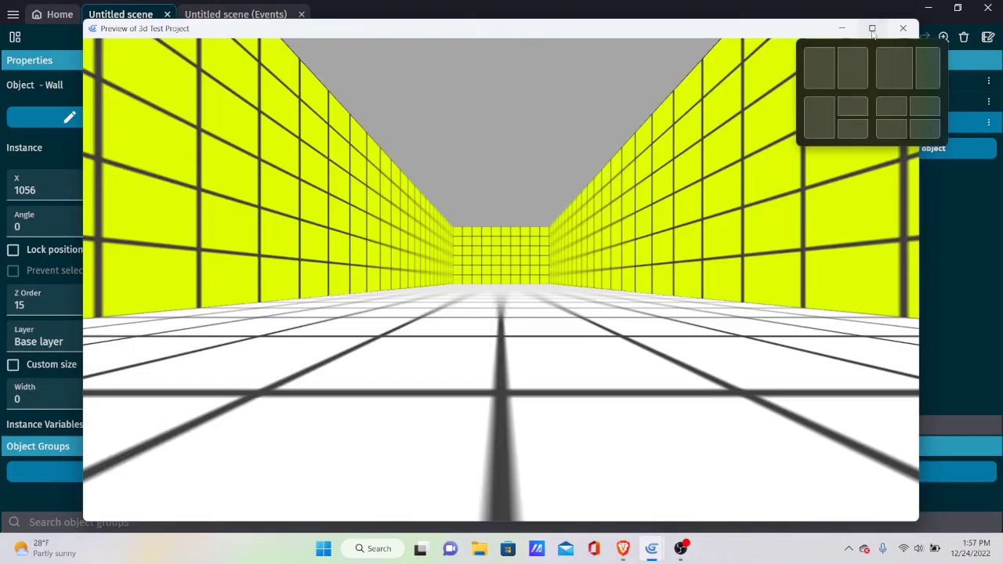
click(873, 28)
Walk and turn the camera through the yellow-walled corridor with the arrow keys, then close the preview
key(Right)
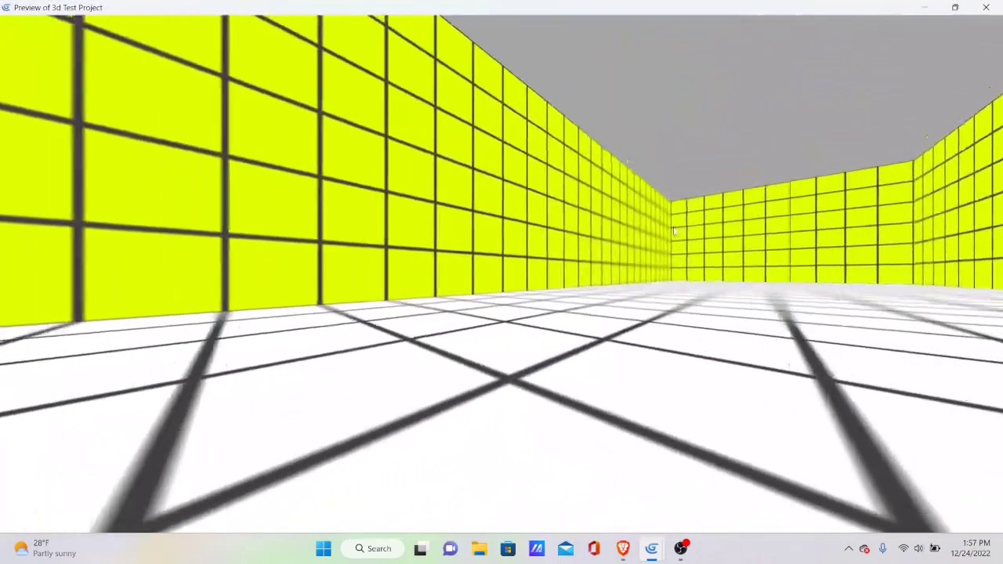
key(Right)
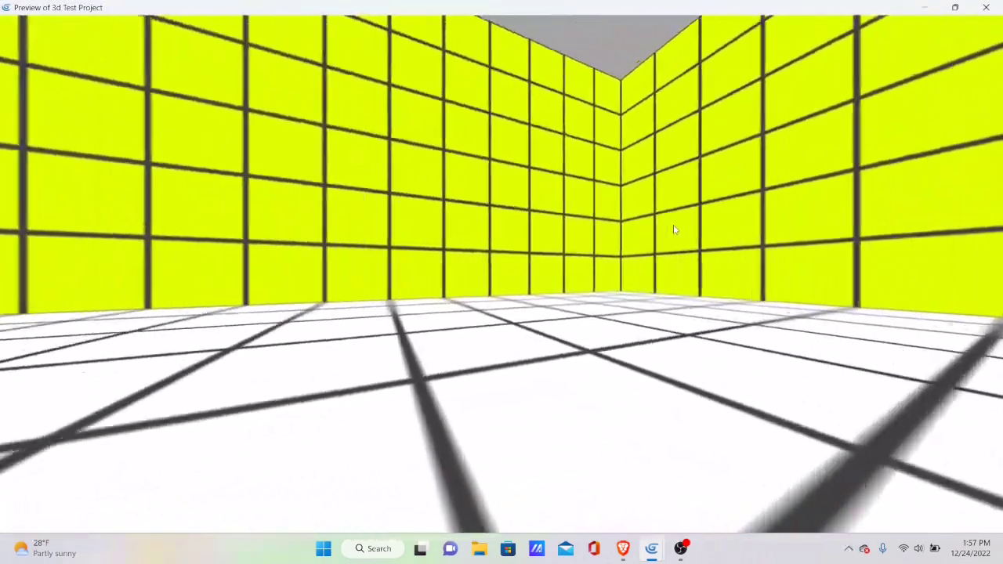
key(Right)
key(Up)
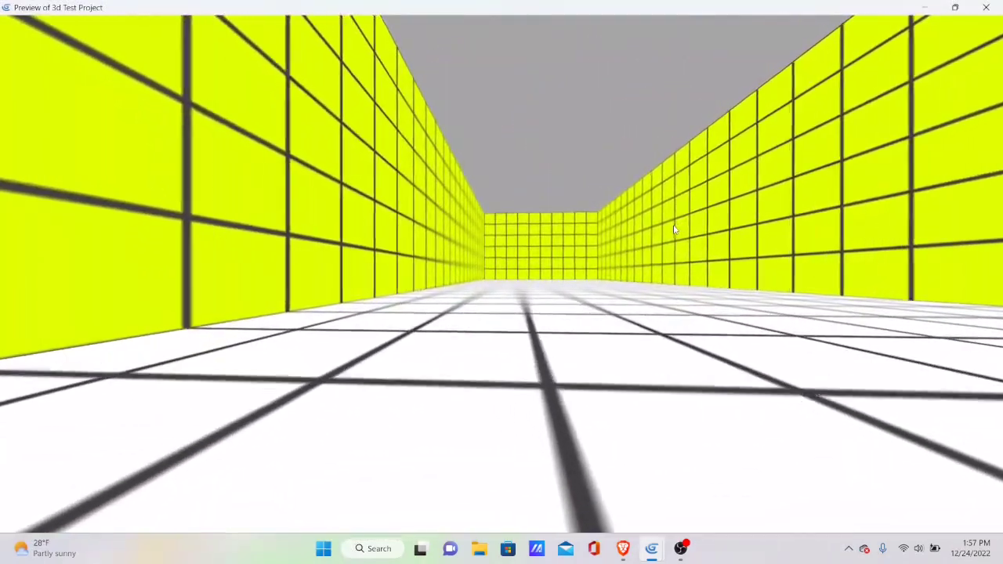
key(Up)
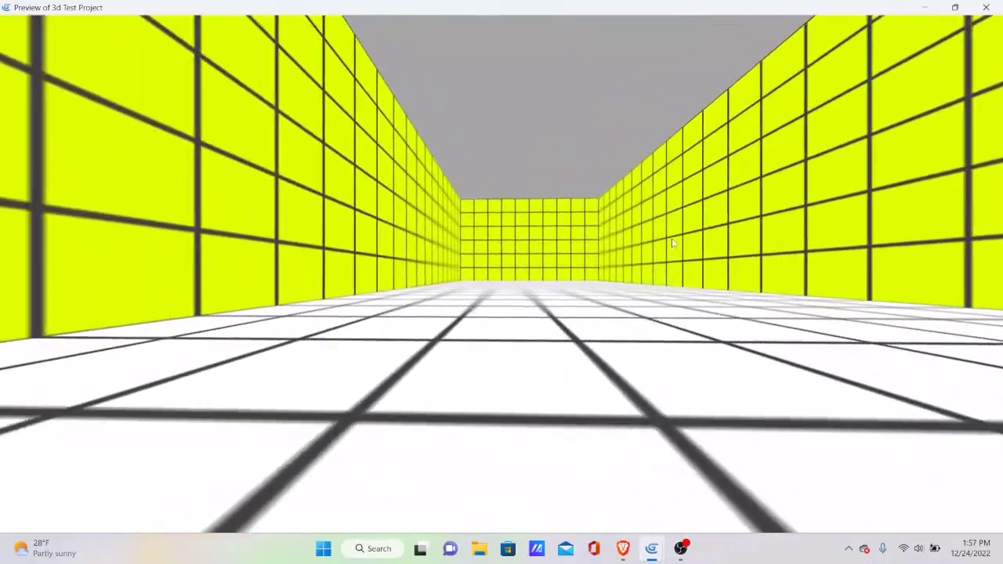
key(Up)
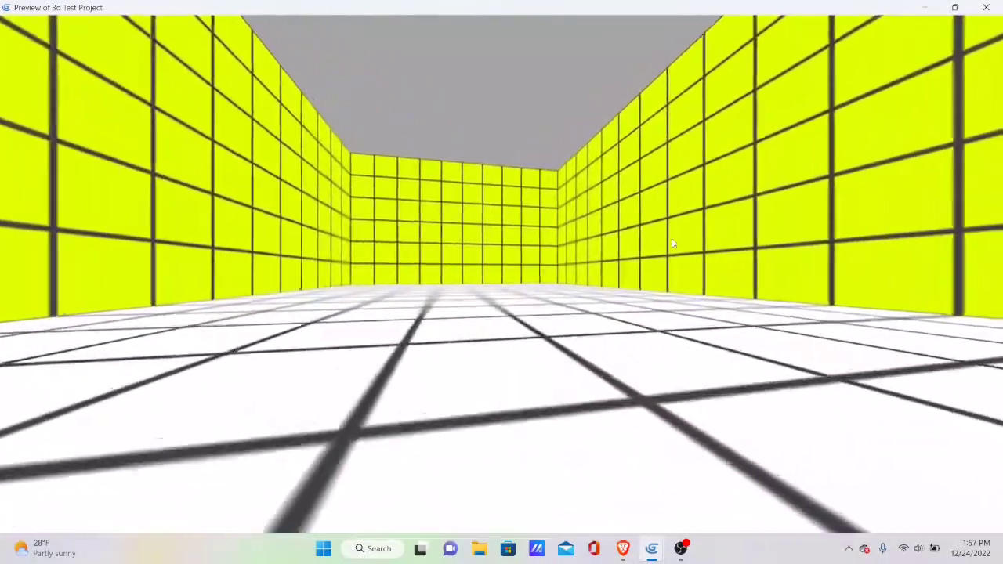
key(Left)
key(Right)
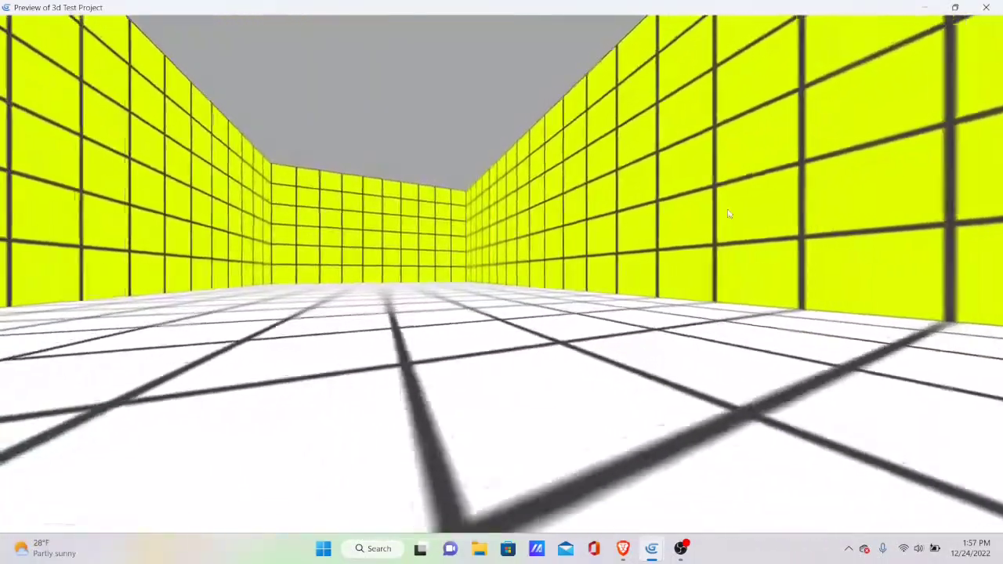
key(Left)
key(Right)
key(Left)
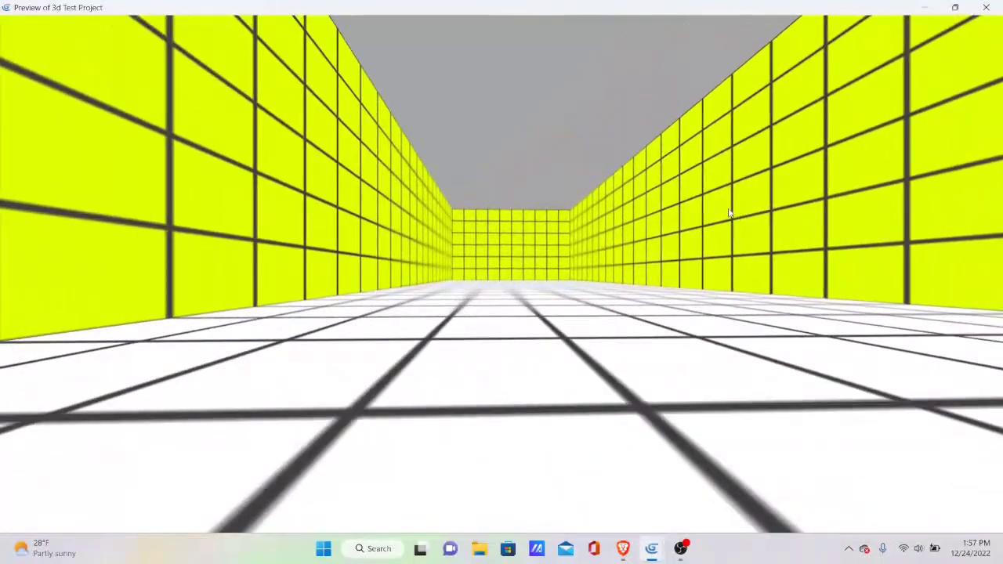
key(Up)
key(Right)
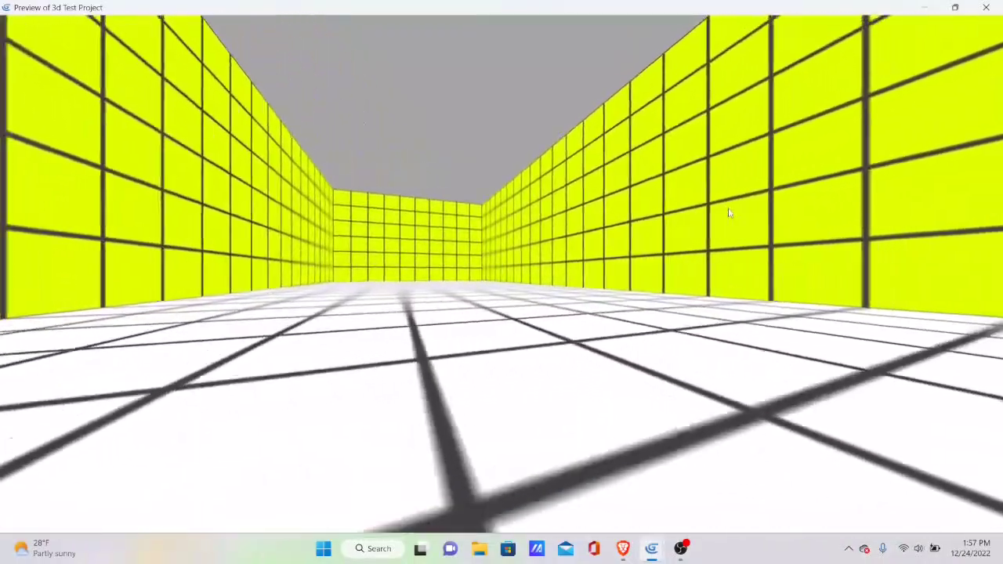
key(Left)
key(Down)
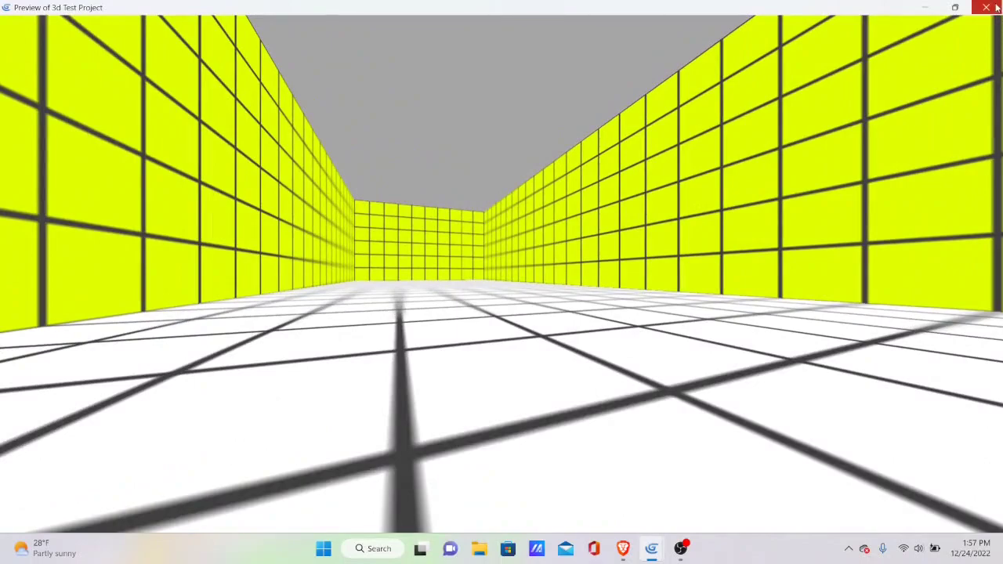
click(997, 7)
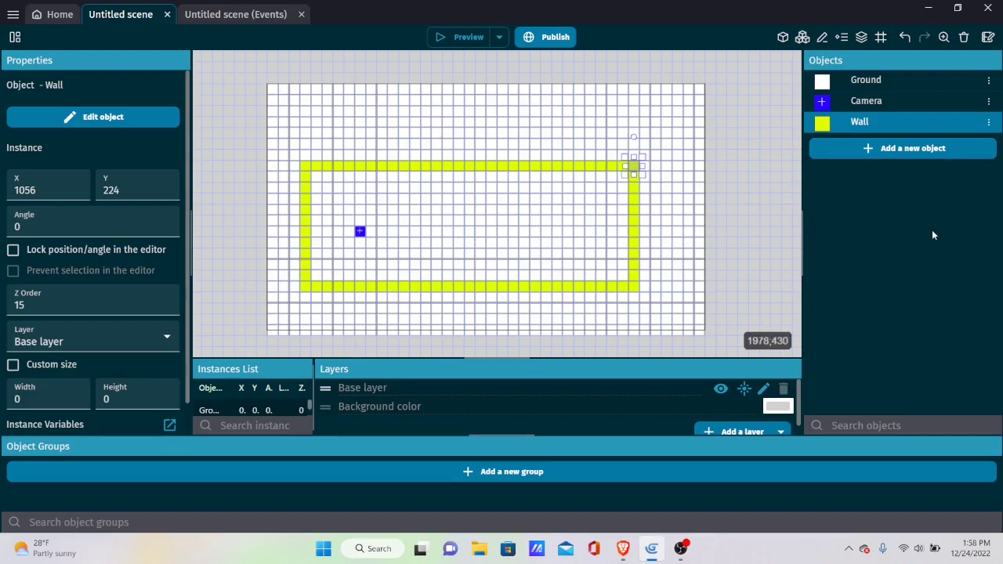
Add a Tiled Sprite object named Ceiling using the NewFile-1.png image
click(918, 148)
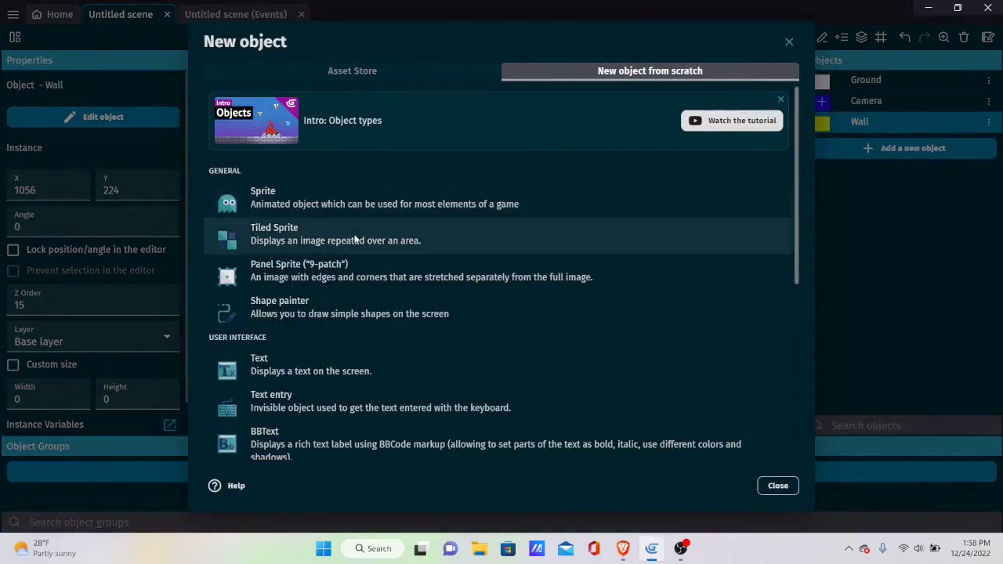
click(355, 239)
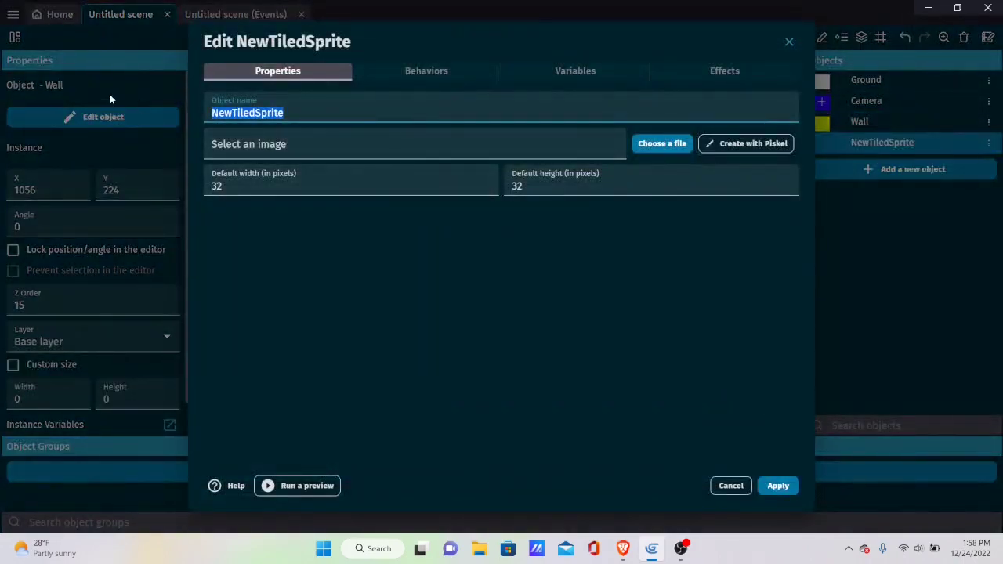
key(BackSpace)
text(Ce)
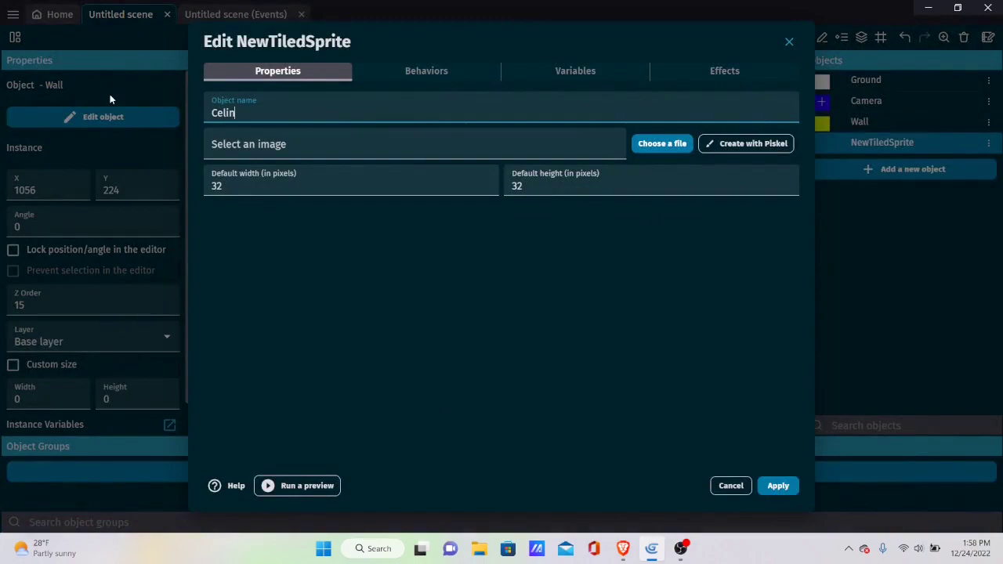
text(iling)
click(313, 144)
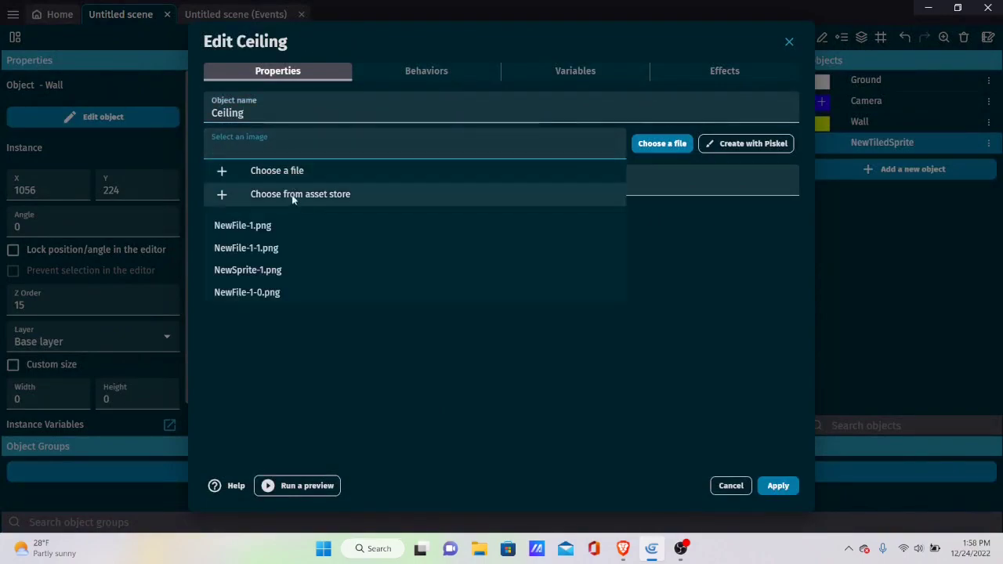
click(321, 226)
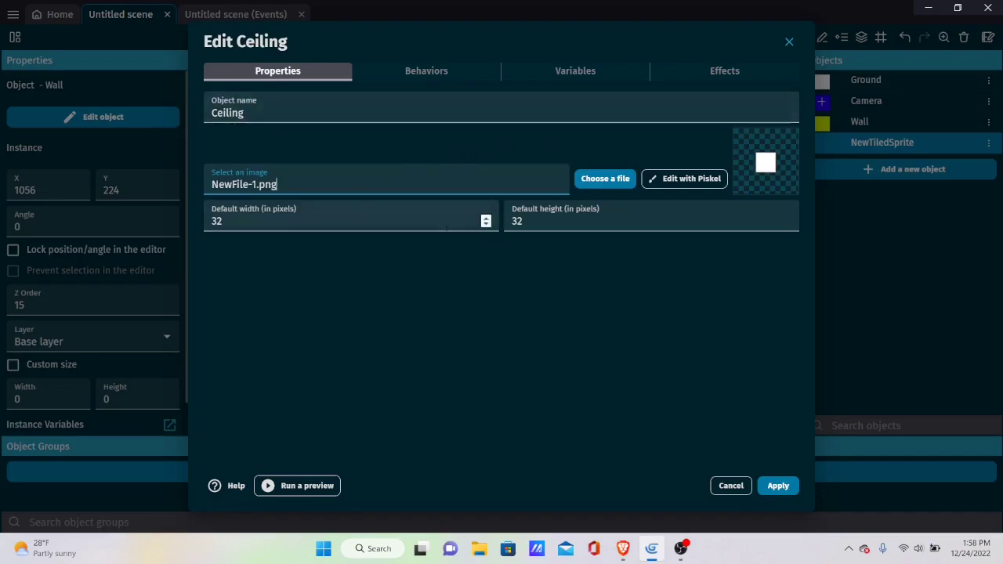
Add the 3D Plane Projection from Tiled Sprite behavior to Ceiling with Projection Scale 1 and apply
click(462, 78)
click(481, 287)
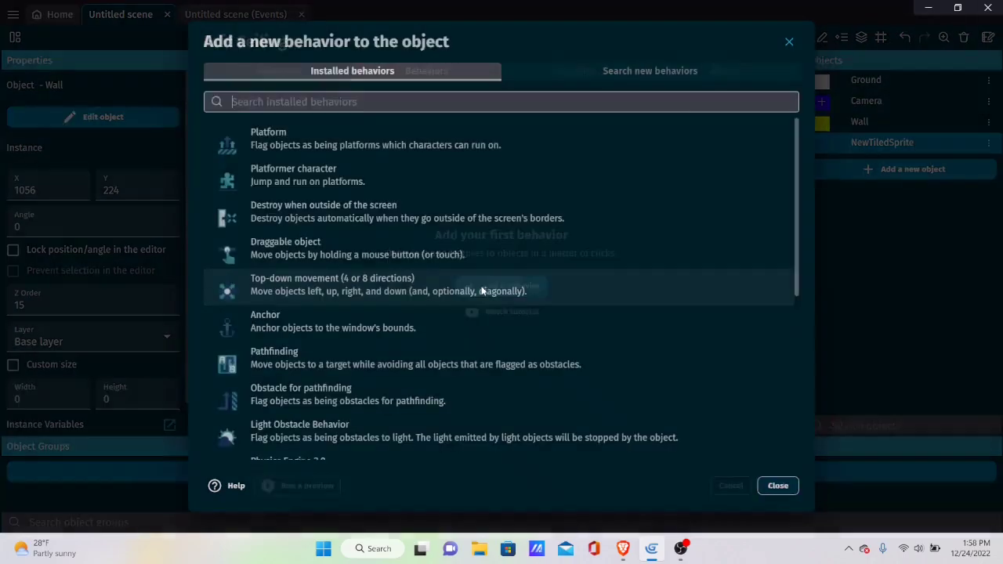
scroll(488, 227, down, 5)
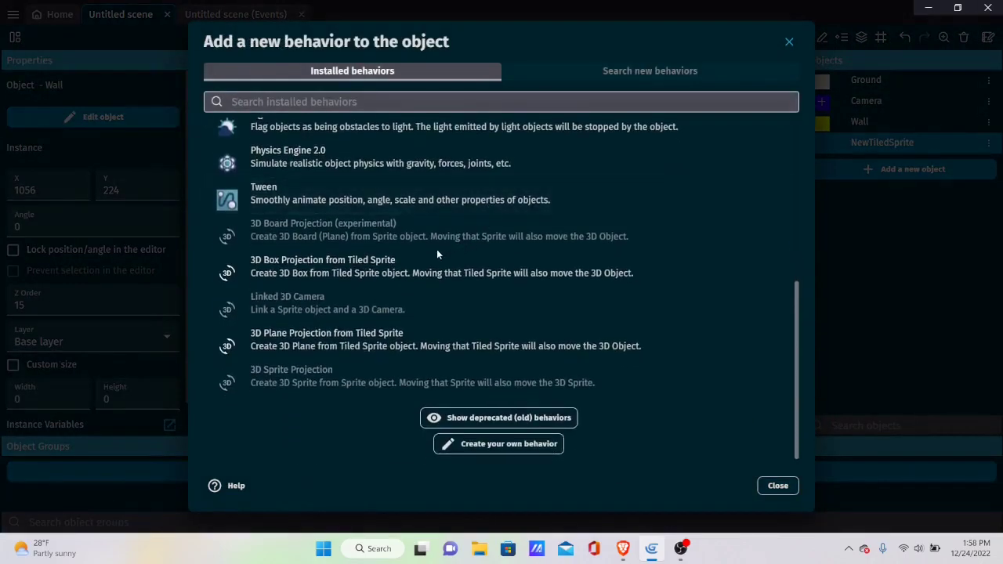
click(383, 345)
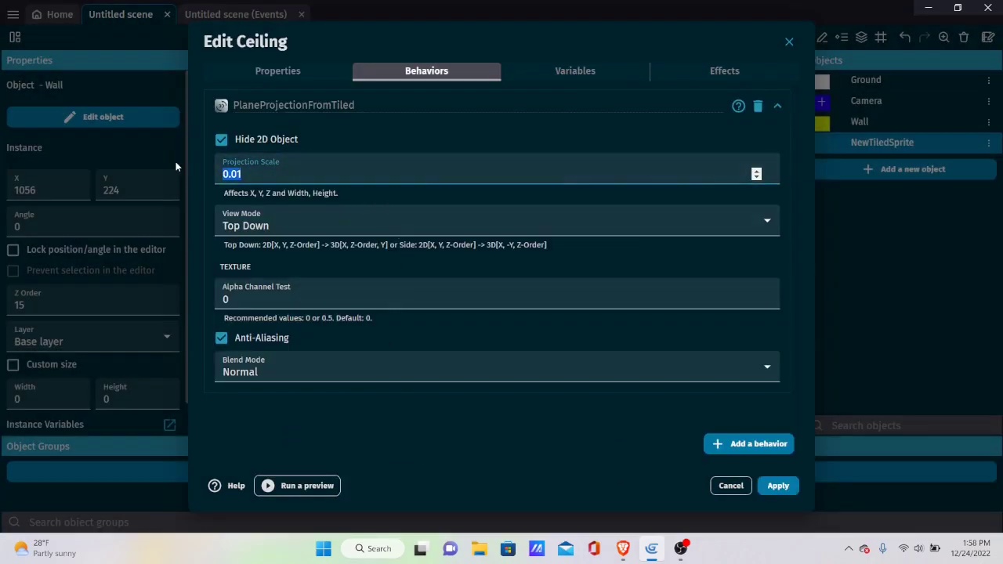
text(1)
click(778, 487)
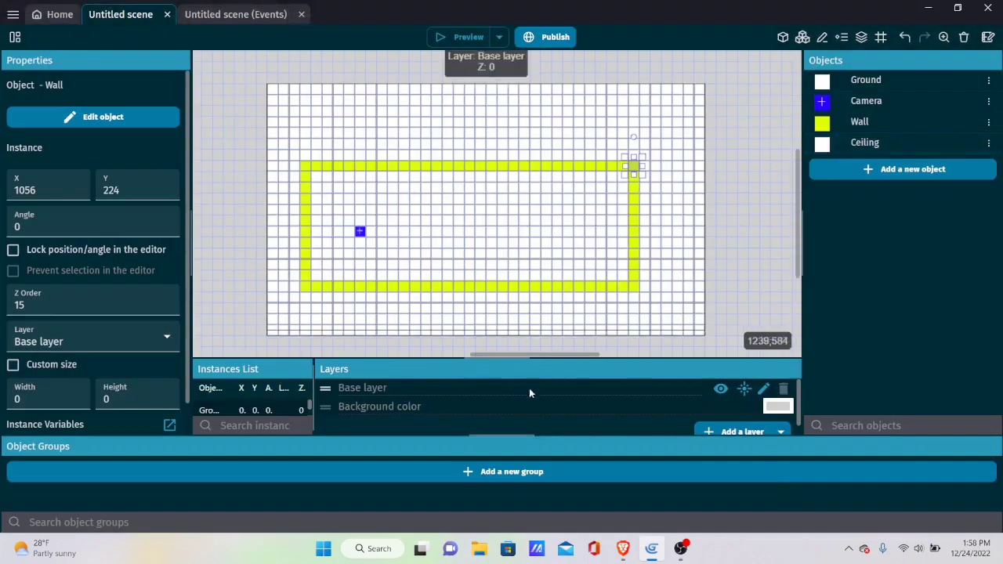
scroll(502, 419, down, 1)
scroll(408, 408, up, 1)
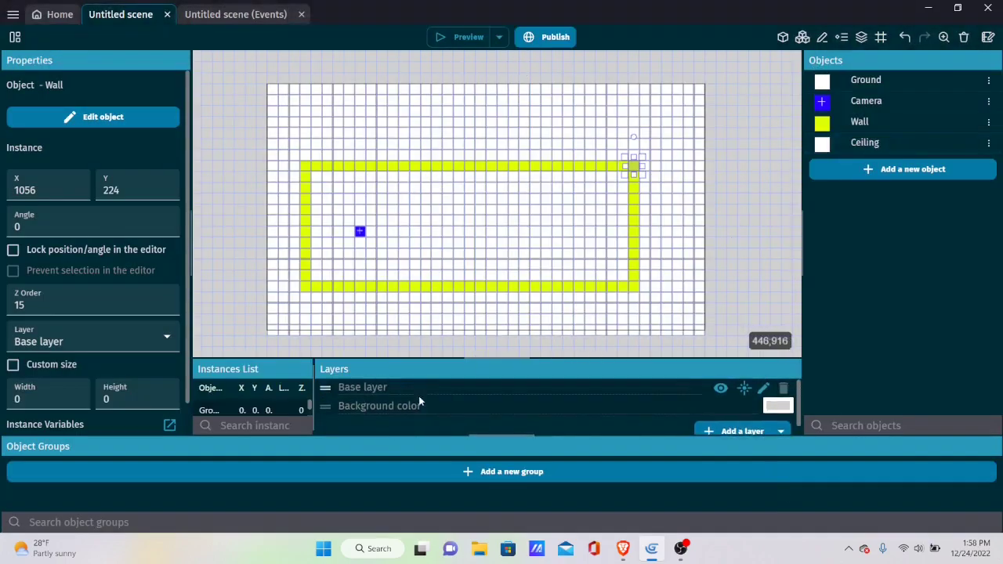
Add a new layer above Base and clear its default name to rename it Ceiling
click(734, 432)
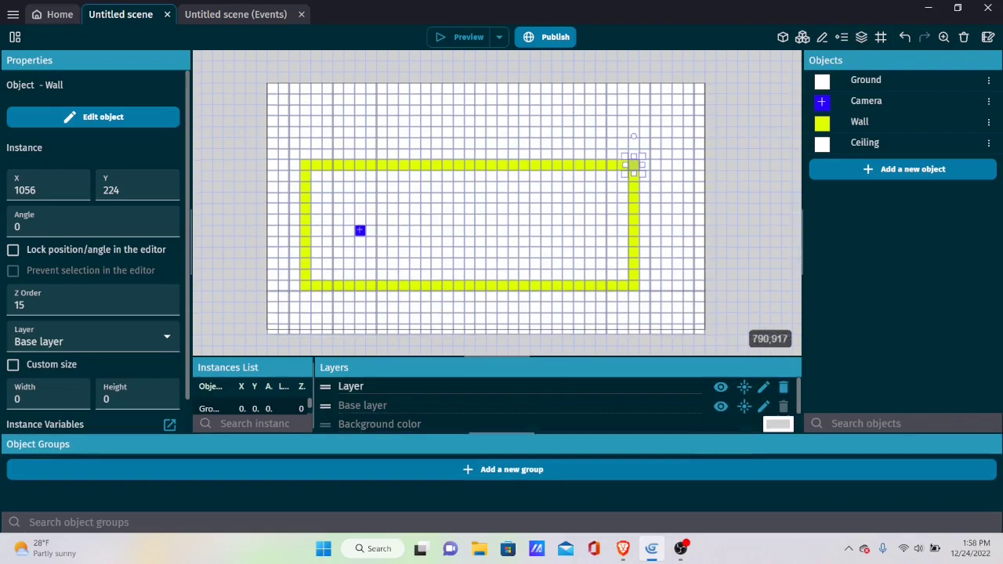
click(351, 386)
key(ctrl+a)
key(BackSpace)
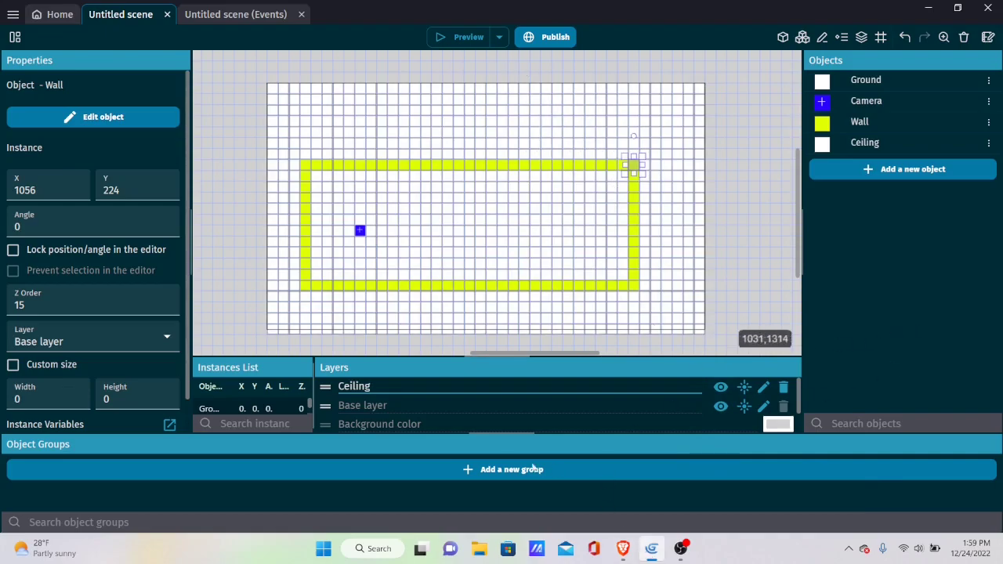
Place a Ceiling instance at the top-left on the Ceiling layer and stretch it to 1344×800
click(863, 144)
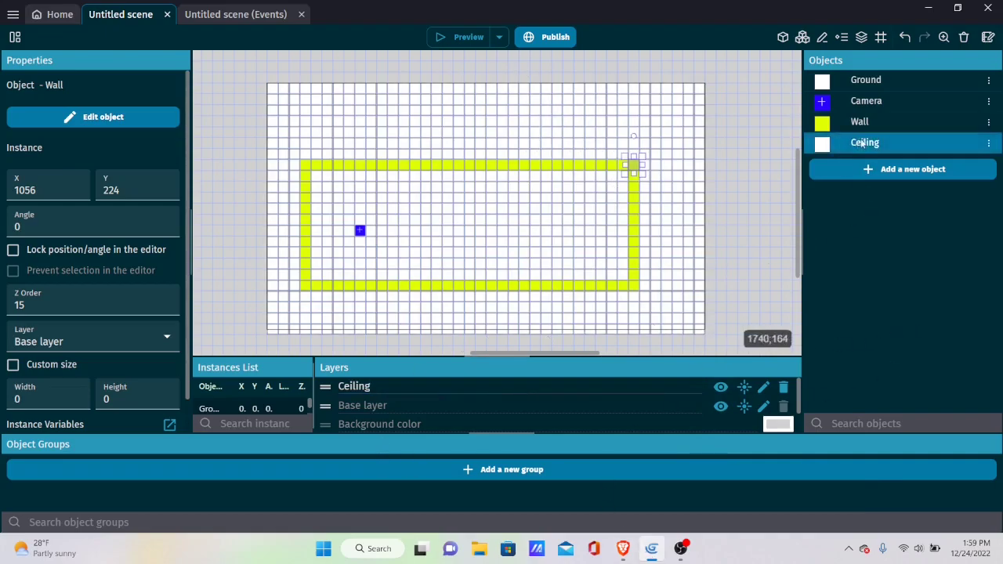
drag(863, 144, 261, 78)
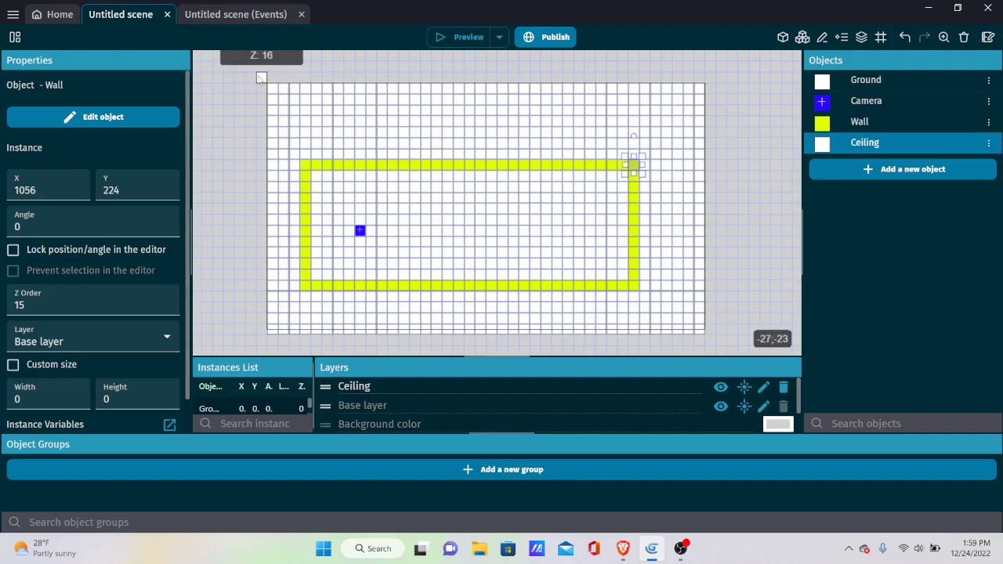
click(82, 340)
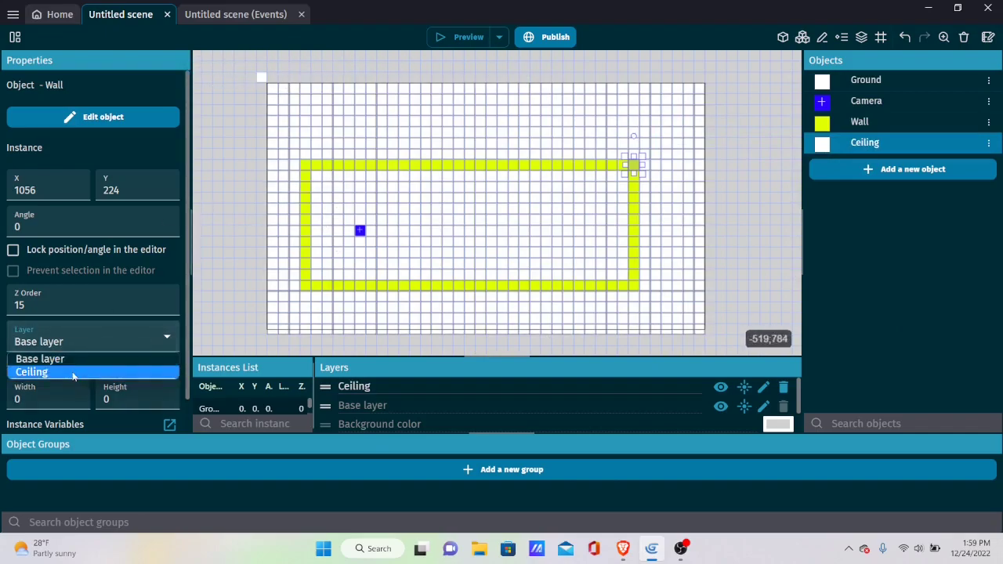
click(73, 375)
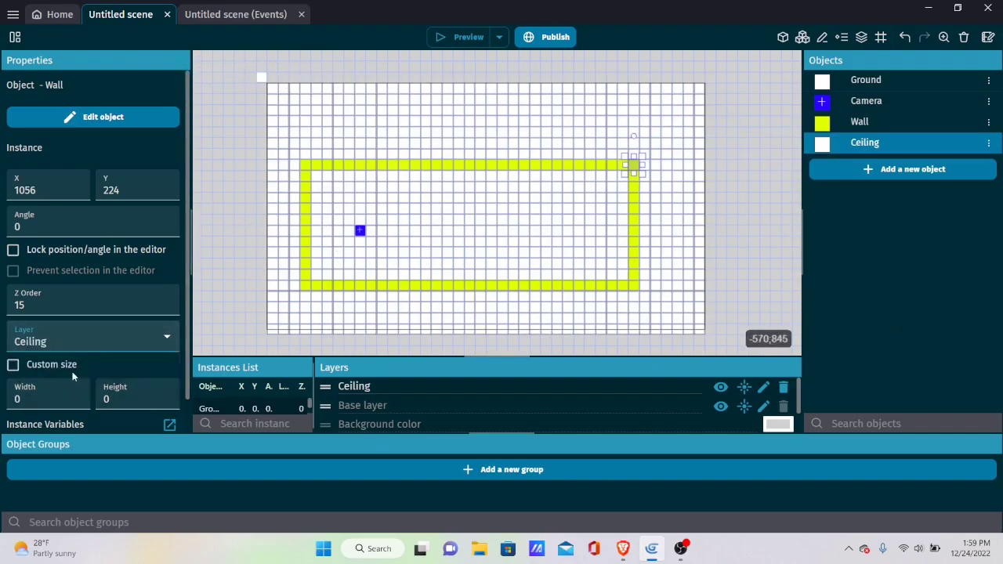
click(267, 79)
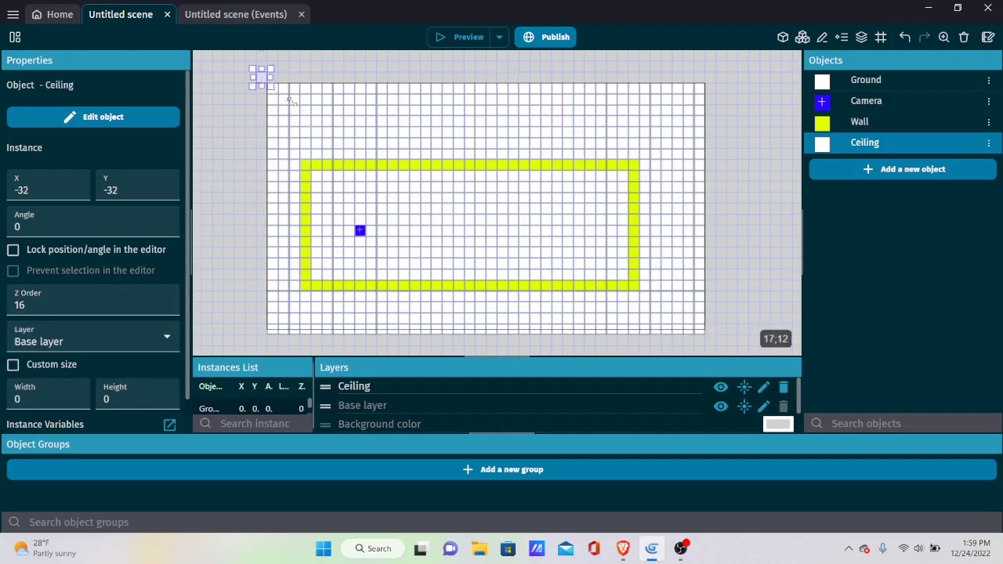
drag(289, 101, 722, 386)
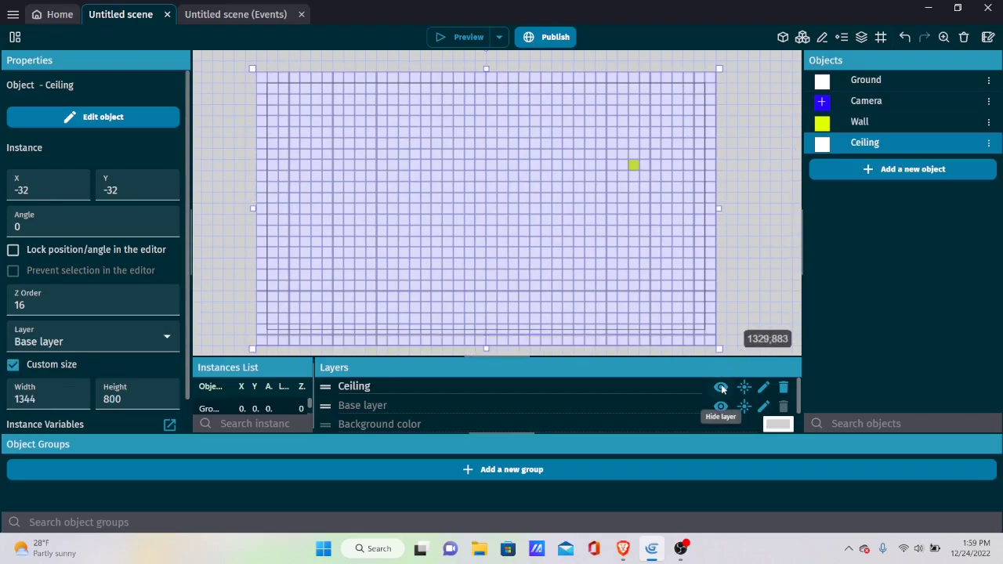